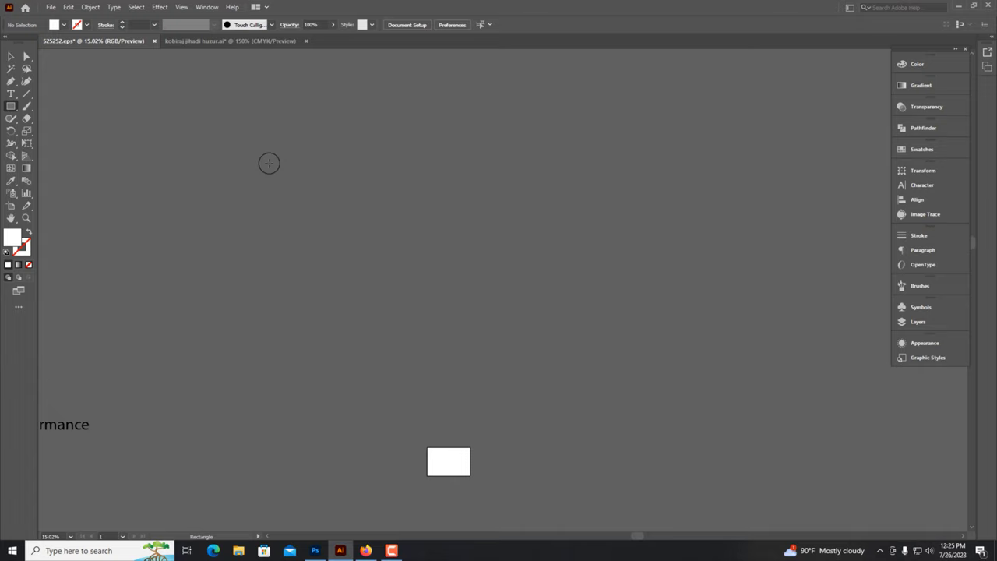
Draw a large rectangle and stretch it into a tall portrait shape.
{"action": "left_click_drag", "start_coordinate": [278, 123], "coordinate": [621, 518]}
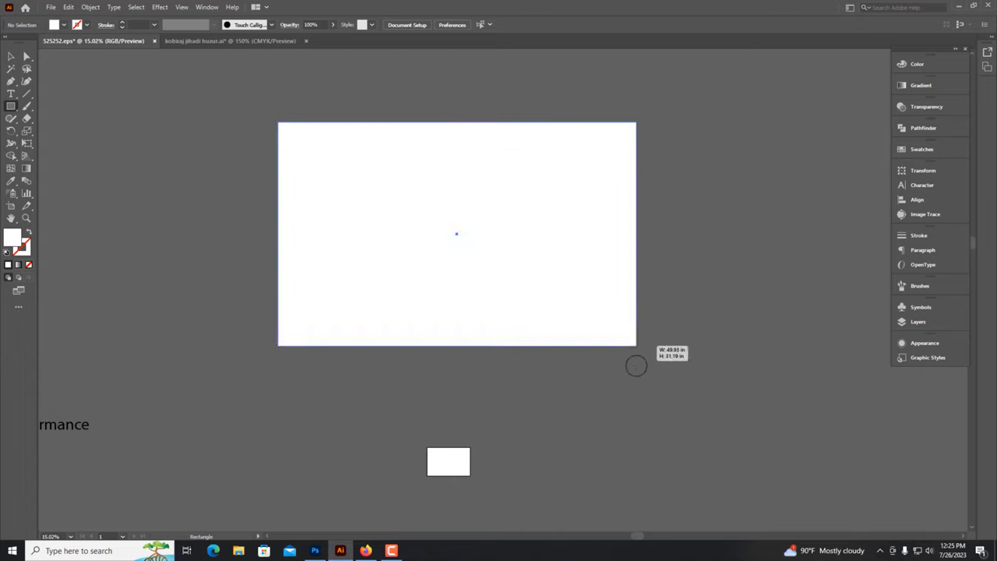
{"action": "left_click", "coordinate": [10, 55]}
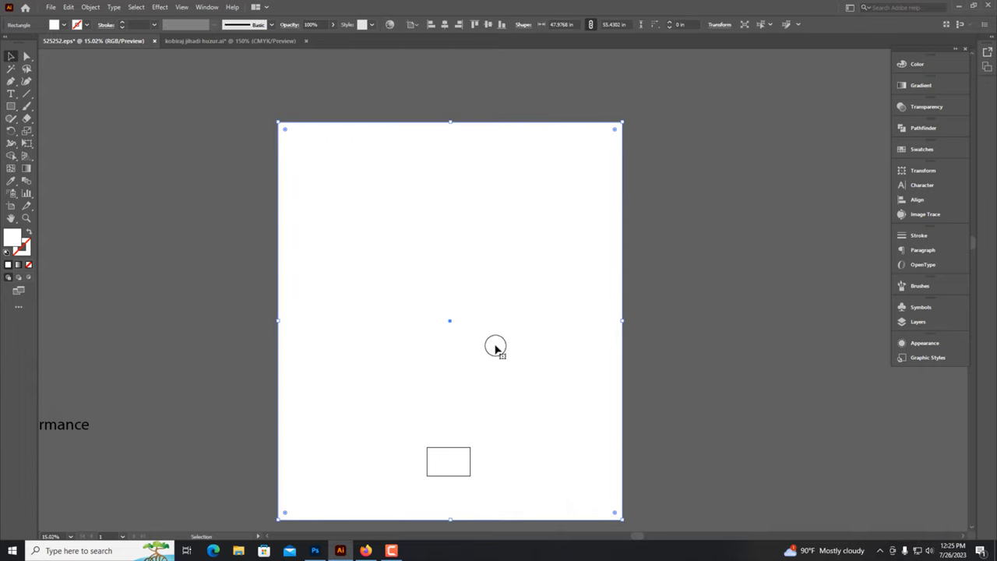
{"action": "left_click_drag", "start_coordinate": [493, 345], "coordinate": [500, 283]}
Apply a freeform gradient with dark blue bottom-left and blue bottom-right points.
{"action": "left_click", "coordinate": [925, 60]}
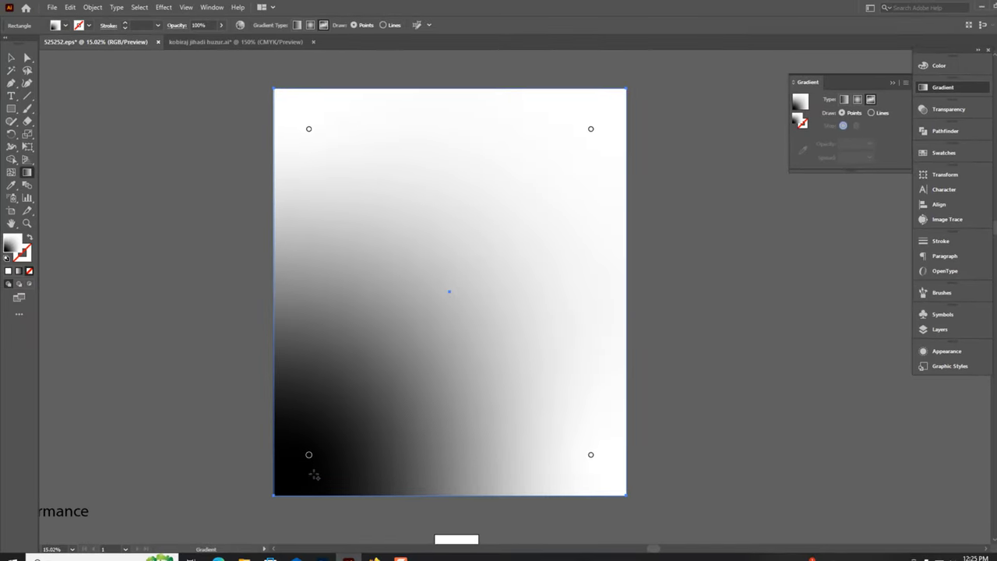
{"action": "left_click", "coordinate": [308, 456]}
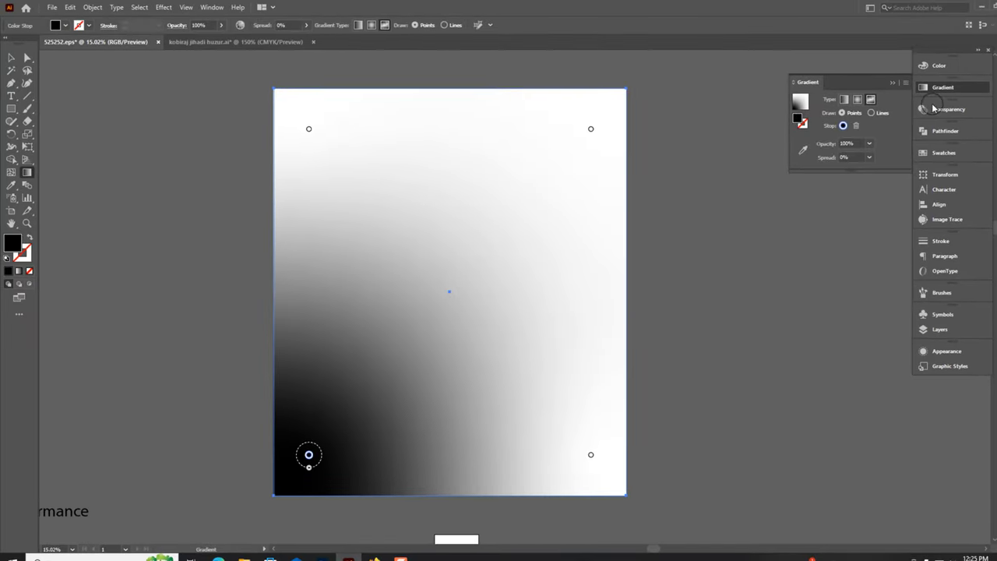
{"action": "left_click", "coordinate": [939, 66]}
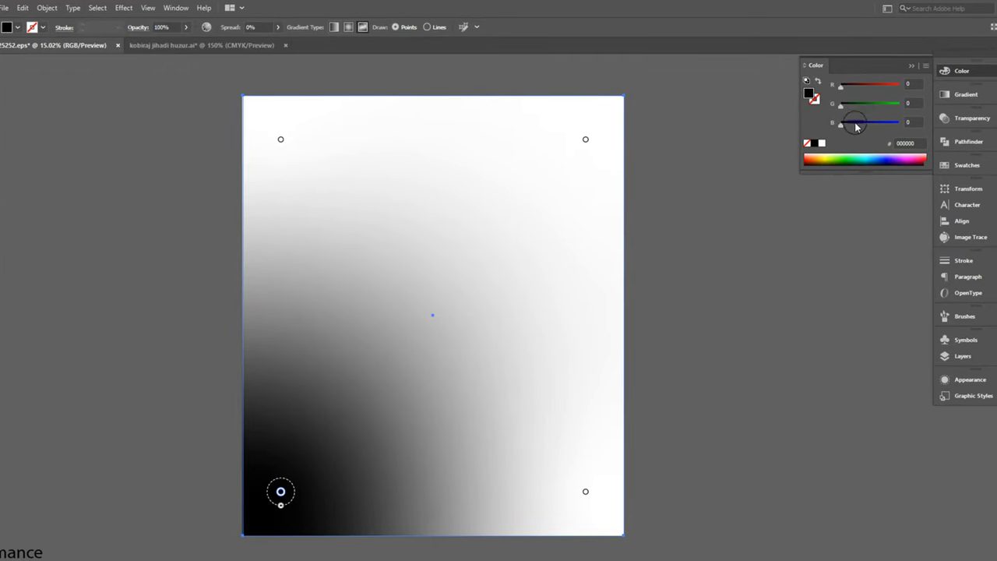
{"action": "left_click", "coordinate": [866, 115]}
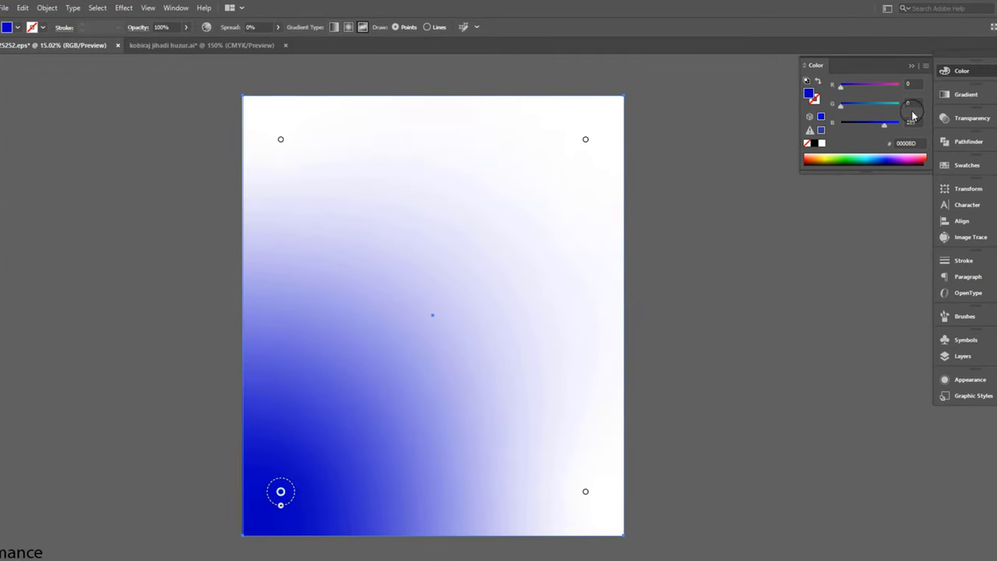
{"action": "left_click", "coordinate": [585, 492]}
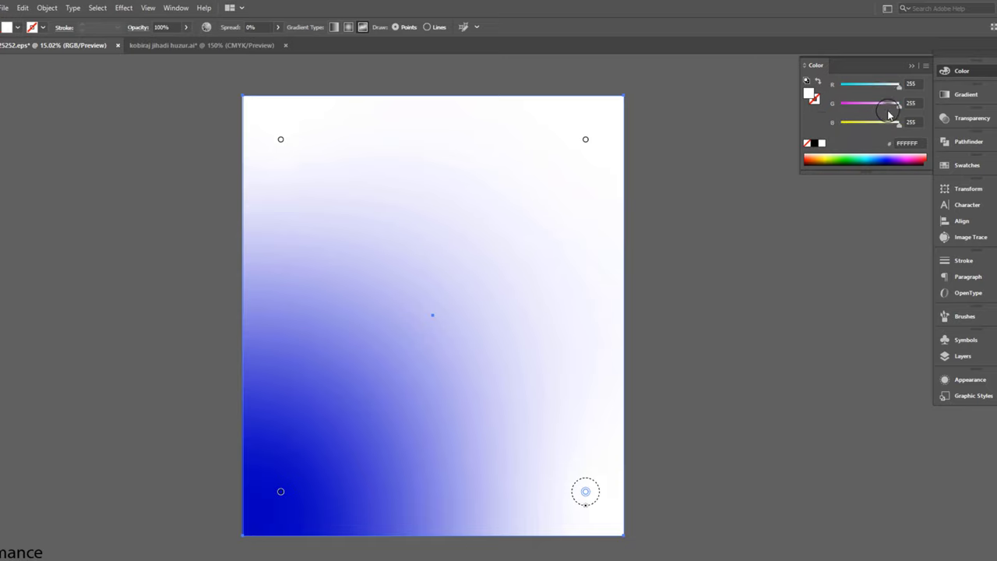
{"action": "left_click_drag", "start_coordinate": [898, 84], "coordinate": [840, 84]}
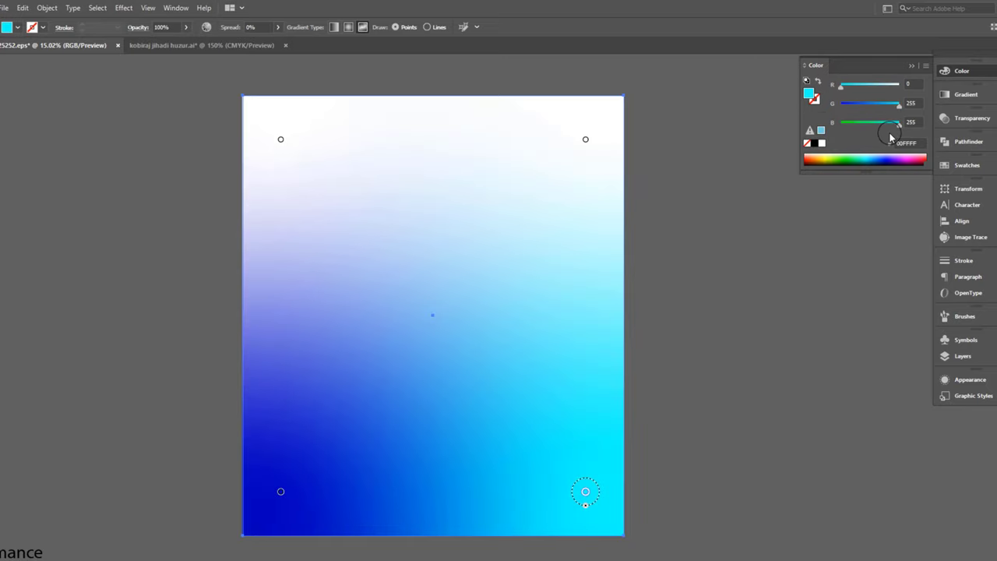
{"action": "left_click_drag", "start_coordinate": [898, 104], "coordinate": [865, 105]}
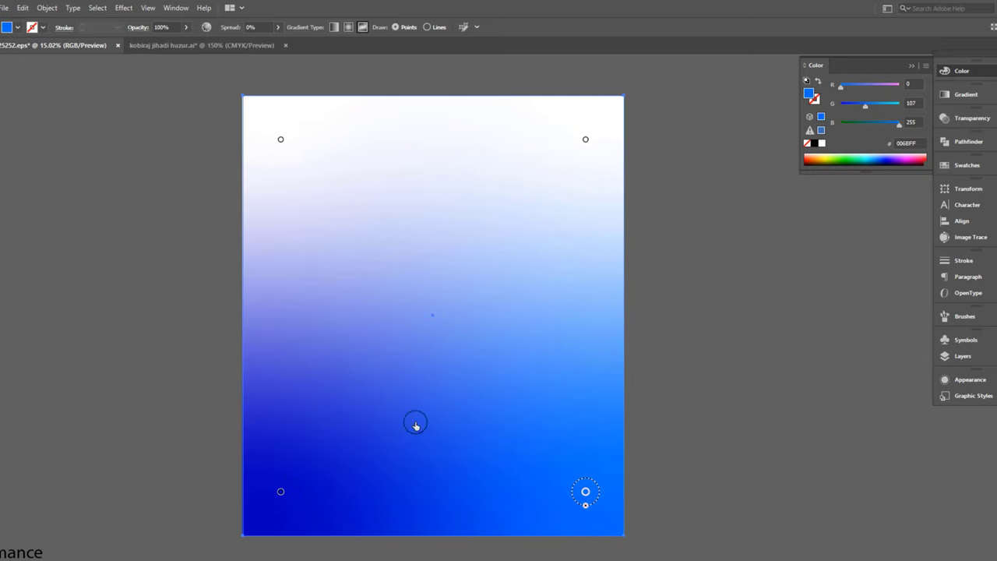
Tint the upper gradient points light cyan so the top fades lighter.
{"action": "left_click", "coordinate": [270, 506]}
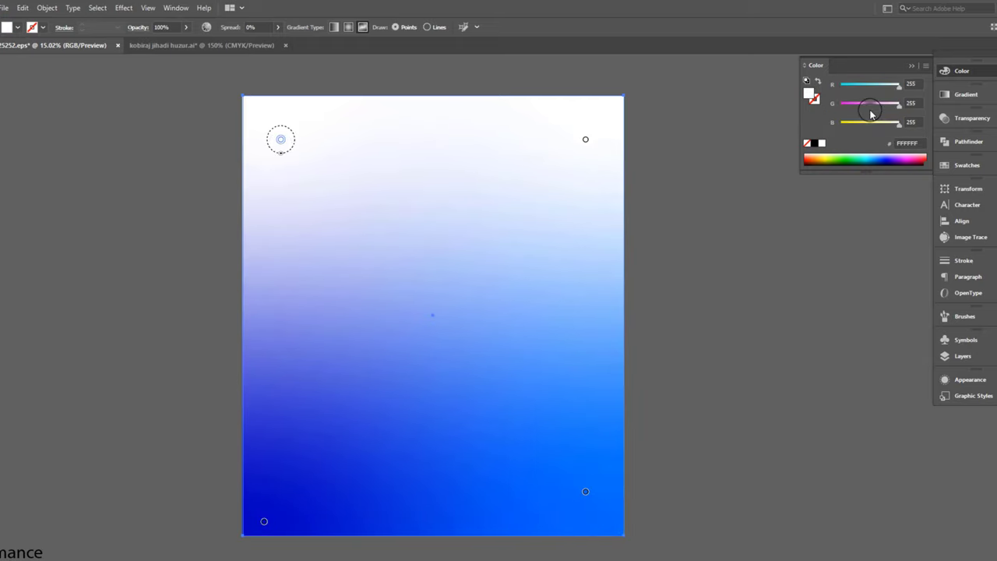
{"action": "mouse_move", "coordinate": [898, 84]}
{"action": "left_mouse_down"}
{"action": "mouse_move", "coordinate": [859, 89]}
{"action": "mouse_move", "coordinate": [887, 103]}
{"action": "mouse_move", "coordinate": [848, 84]}
{"action": "left_mouse_up"}
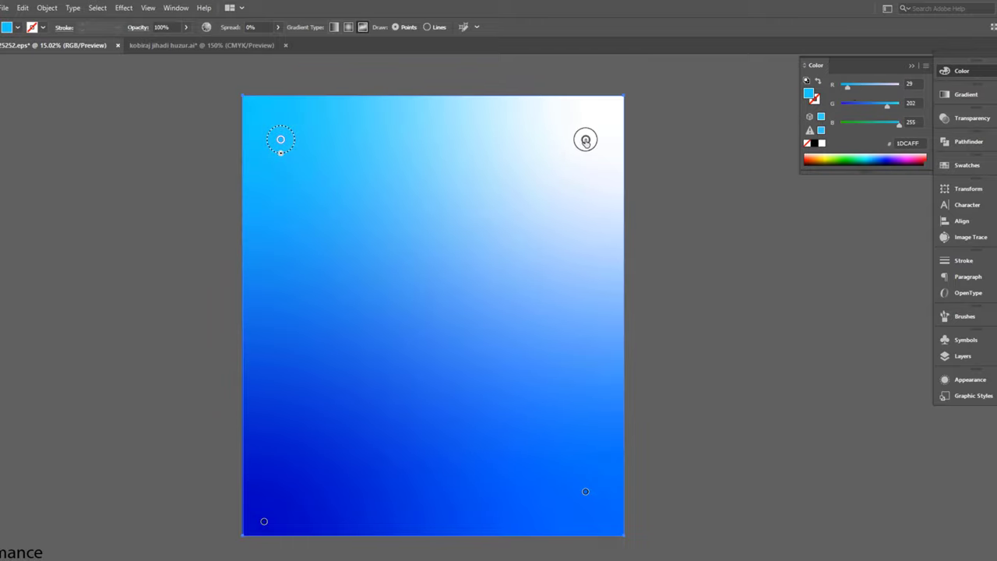
{"action": "left_click", "coordinate": [586, 140]}
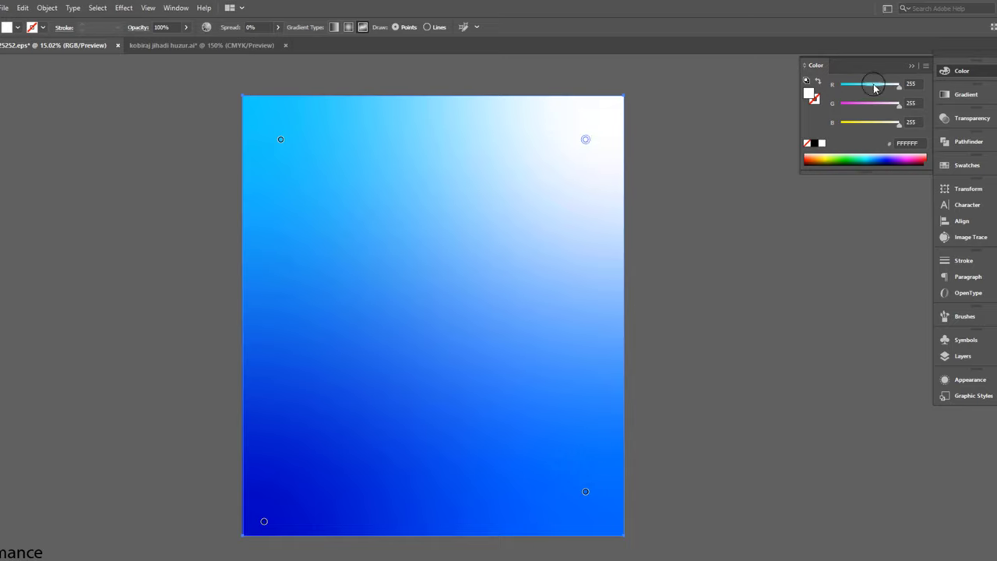
{"action": "mouse_move", "coordinate": [874, 88]}
{"action": "left_mouse_down"}
{"action": "mouse_move", "coordinate": [856, 88]}
{"action": "mouse_move", "coordinate": [889, 110]}
{"action": "mouse_move", "coordinate": [852, 87]}
{"action": "left_mouse_up"}
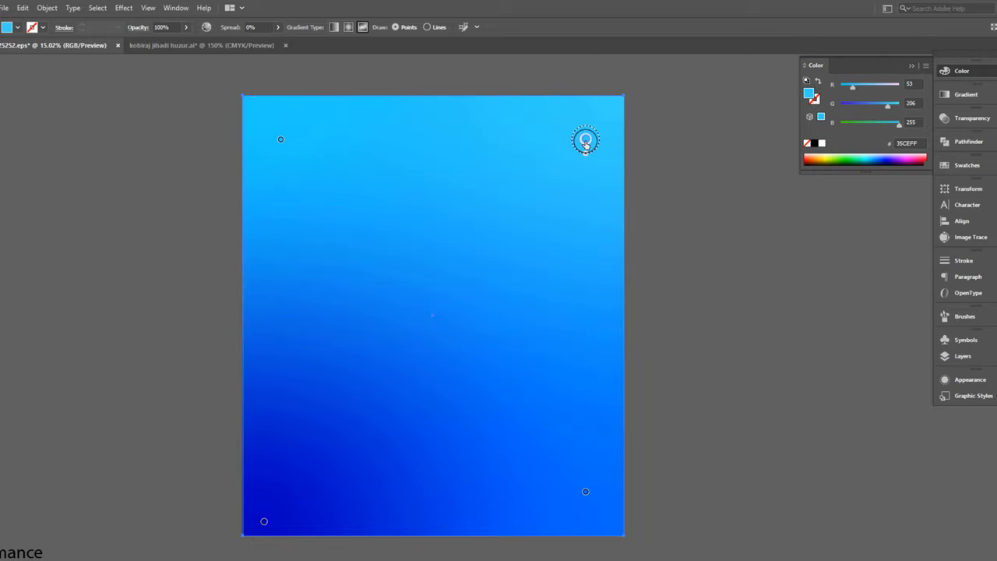
Add a light-cyan gradient point at top centre and a lighter-blue point at bottom centre.
{"action": "left_click", "coordinate": [445, 137]}
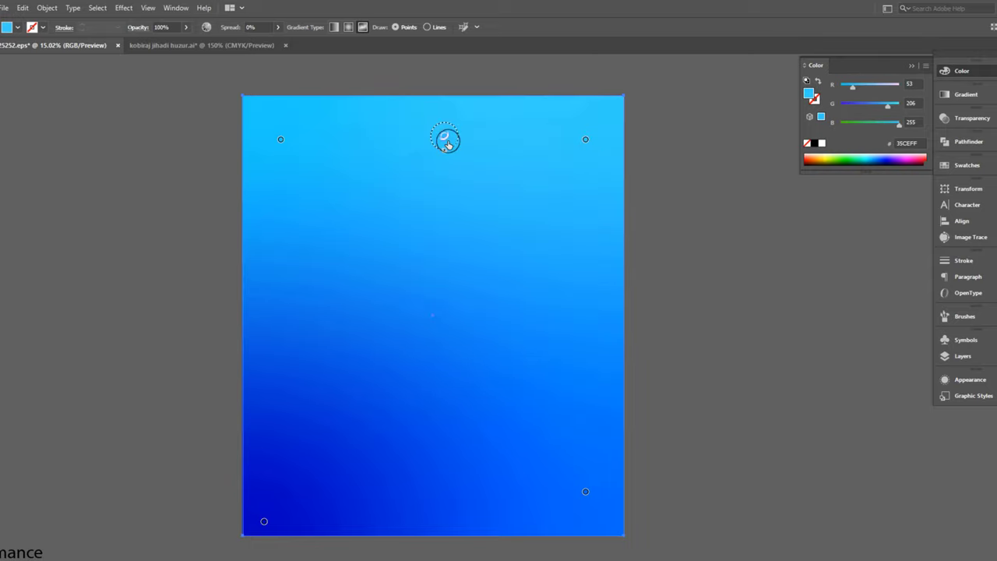
{"action": "left_click_drag", "start_coordinate": [859, 89], "coordinate": [900, 103]}
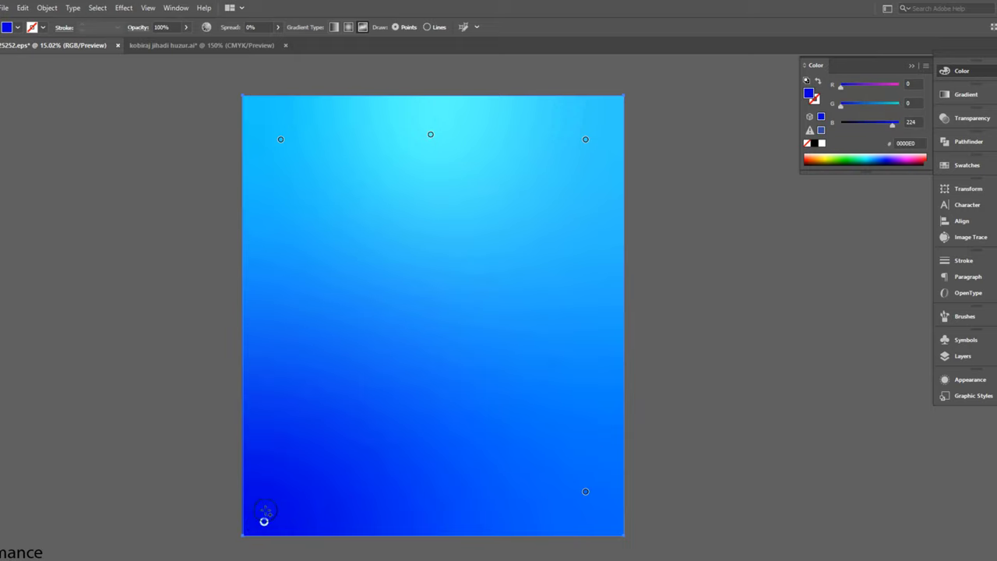
{"action": "left_click", "coordinate": [432, 506]}
{"action": "left_click_drag", "start_coordinate": [866, 104], "coordinate": [875, 105]}
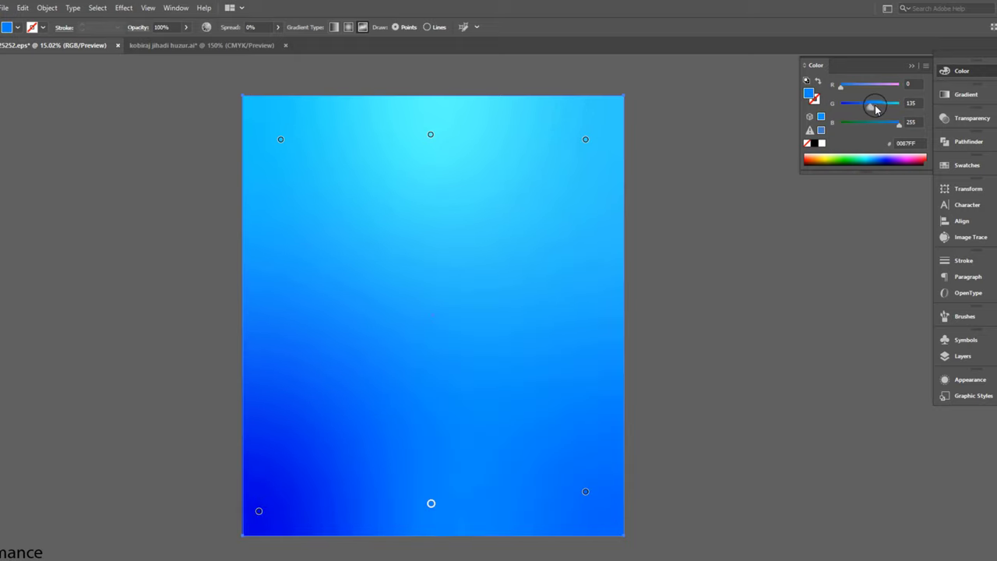
{"action": "left_click", "coordinate": [14, 59]}
{"action": "left_click", "coordinate": [135, 148]}
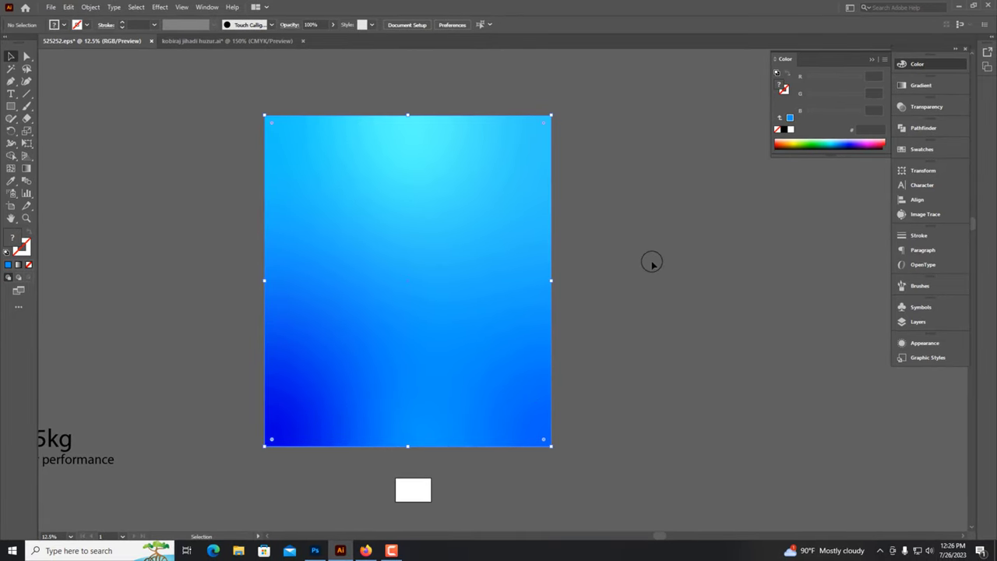
Show rulers and add locked horizontal guides near the rectangle's top and bottom.
{"action": "key", "text": "ctrl+r"}
{"action": "left_click_drag", "start_coordinate": [456, 52], "coordinate": [468, 166]}
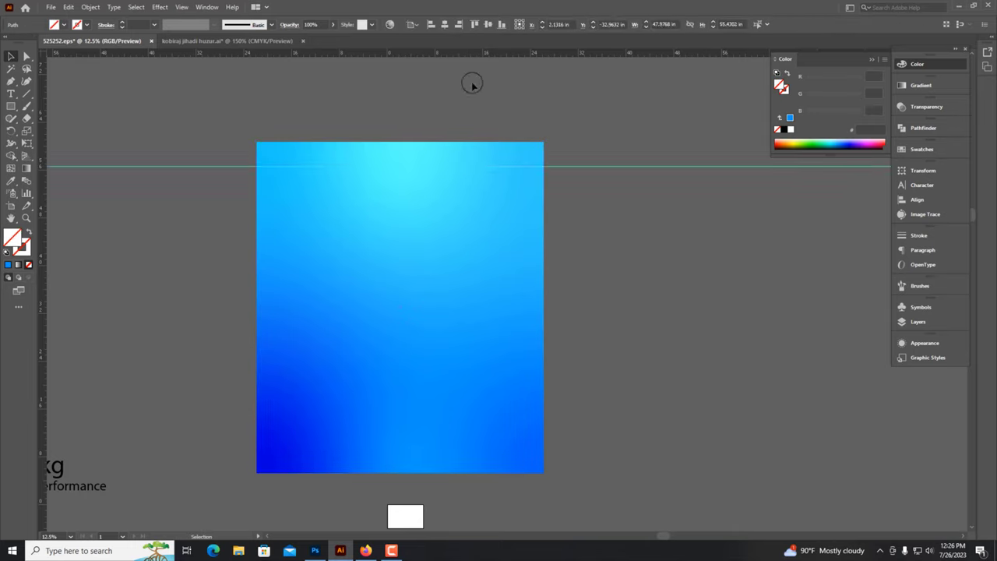
{"action": "left_click_drag", "start_coordinate": [474, 453], "coordinate": [474, 452]}
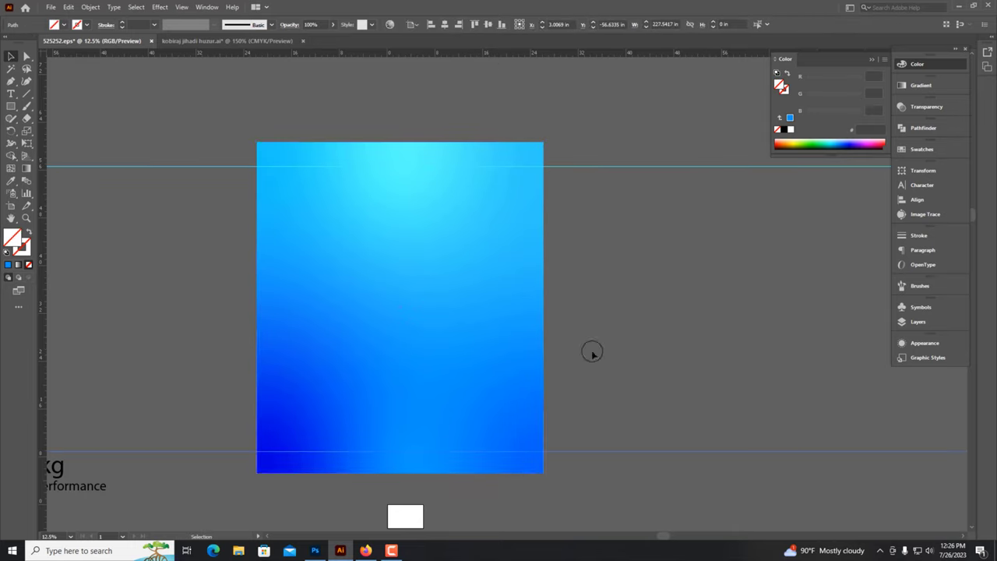
{"action": "right_click", "coordinate": [165, 228]}
{"action": "left_click", "coordinate": [226, 228]}
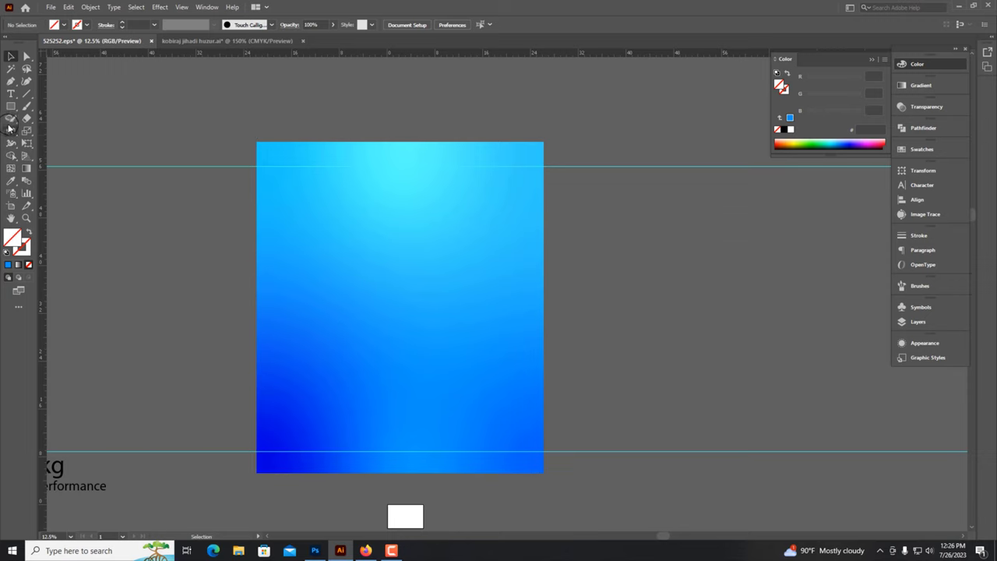
Draw a circle with a white-to-black radial gradient and move it right of the rectangle.
{"action": "left_click", "coordinate": [11, 106]}
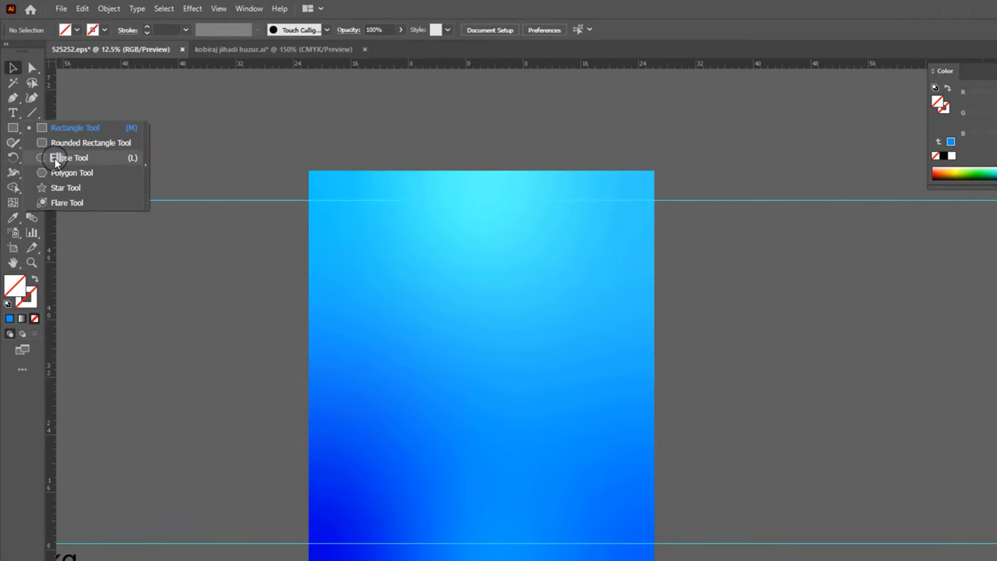
{"action": "left_click", "coordinate": [54, 158]}
{"action": "left_click_drag", "start_coordinate": [438, 132], "coordinate": [546, 233]}
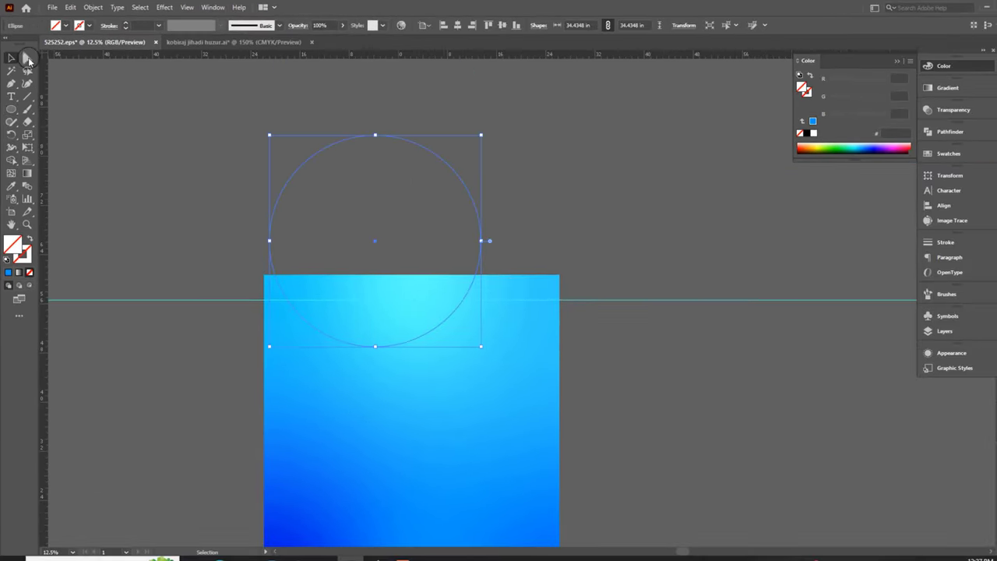
{"action": "left_click", "coordinate": [947, 87]}
{"action": "left_click", "coordinate": [859, 99]}
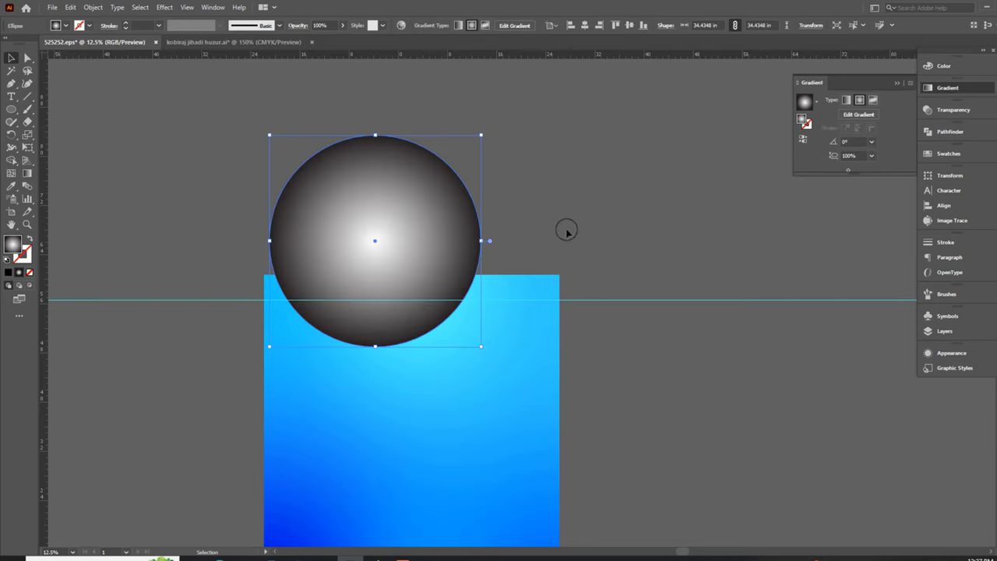
{"action": "scroll", "coordinate": [396, 251], "scroll_direction": "down", "scroll_amount": 1}
{"action": "left_click_drag", "start_coordinate": [396, 251], "coordinate": [684, 355]}
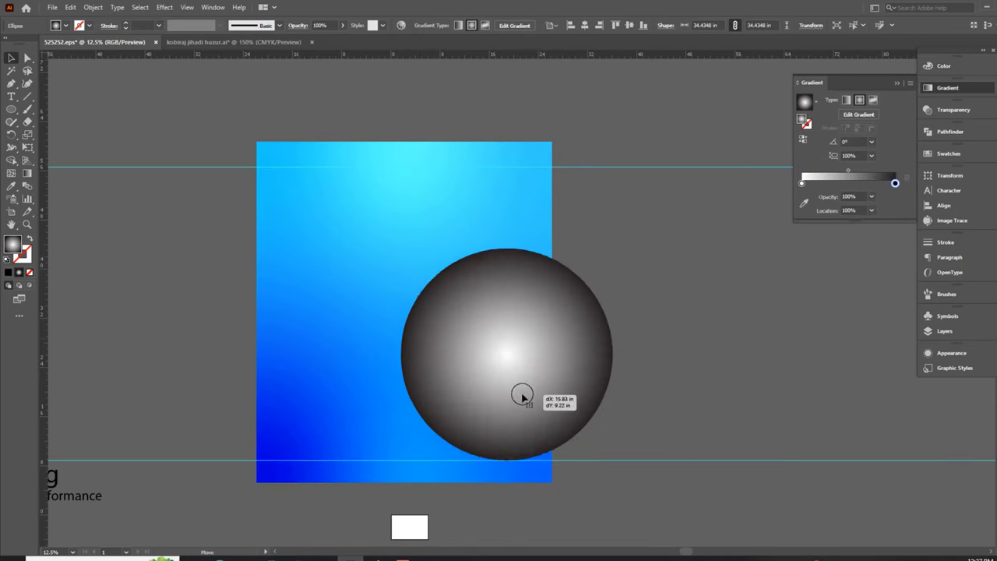
{"action": "left_click", "coordinate": [418, 327]}
{"action": "key", "text": "ctrl+shift+a"}
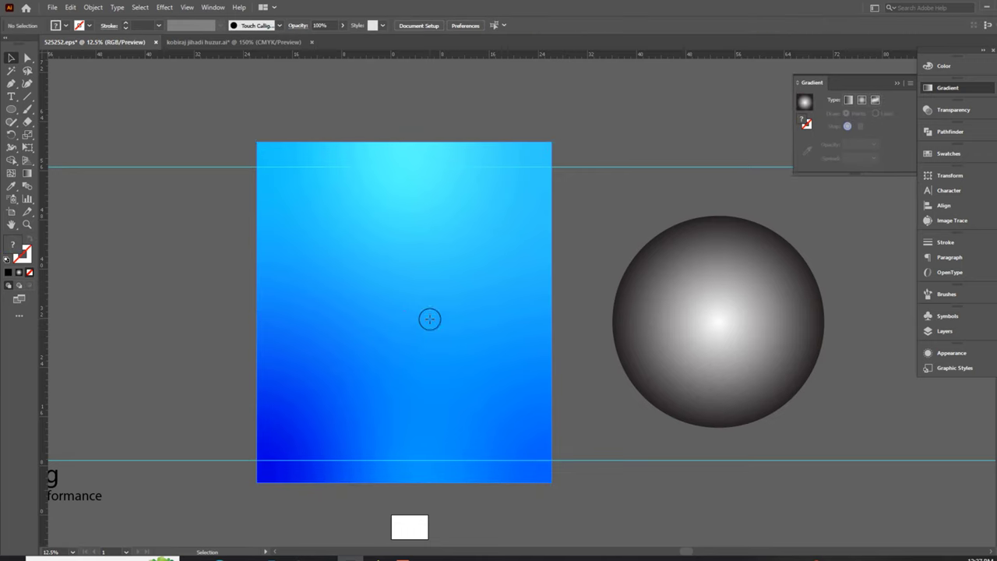
Add a deep-blue freeform gradient point at the rectangle's centre.
{"action": "key", "text": "ctrl+z"}
{"action": "left_click", "coordinate": [875, 99]}
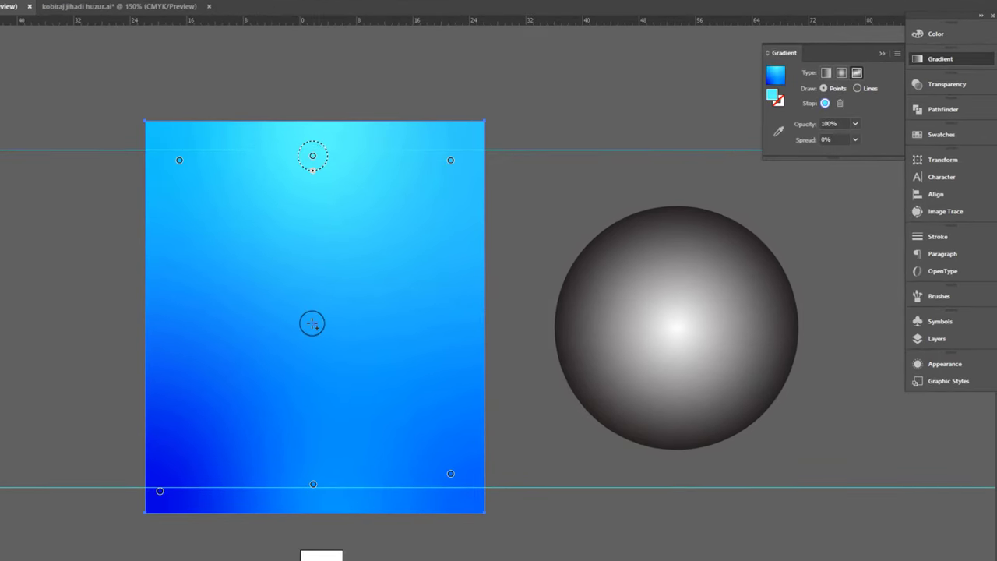
{"action": "left_click", "coordinate": [313, 316]}
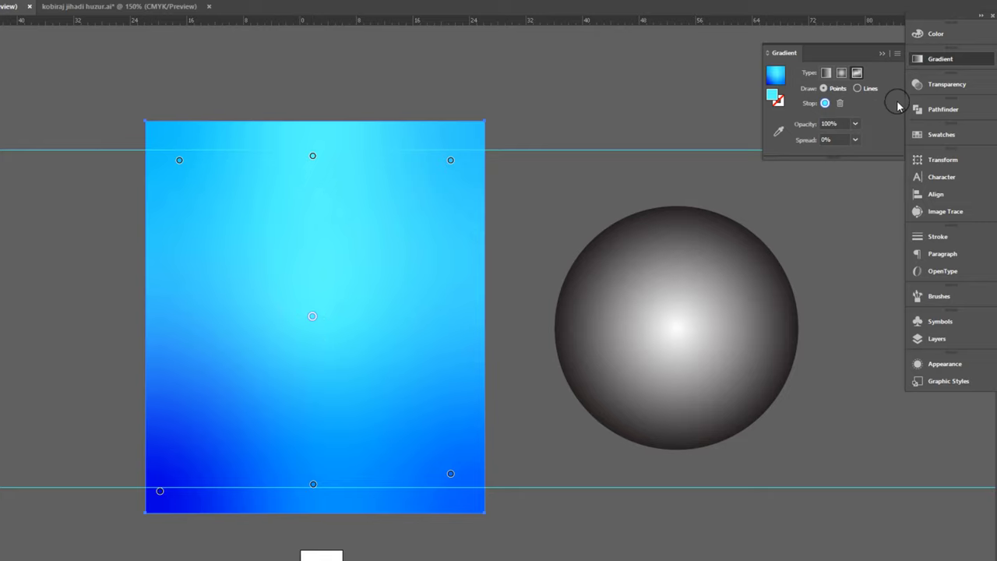
{"action": "left_click", "coordinate": [919, 32]}
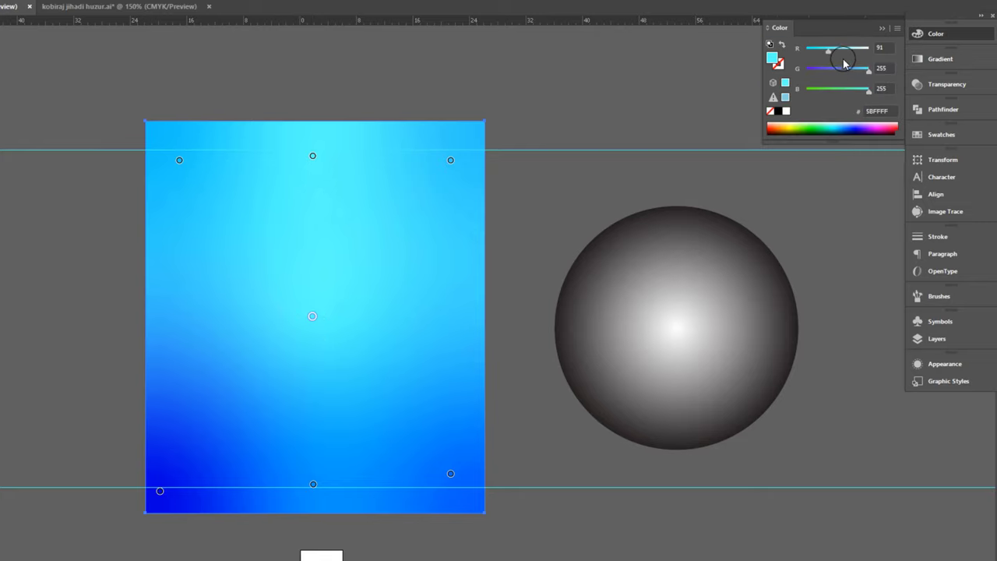
{"action": "mouse_move", "coordinate": [821, 52]}
{"action": "left_mouse_down"}
{"action": "mouse_move", "coordinate": [806, 49]}
{"action": "mouse_move", "coordinate": [847, 72]}
{"action": "mouse_move", "coordinate": [836, 73]}
{"action": "left_mouse_up"}
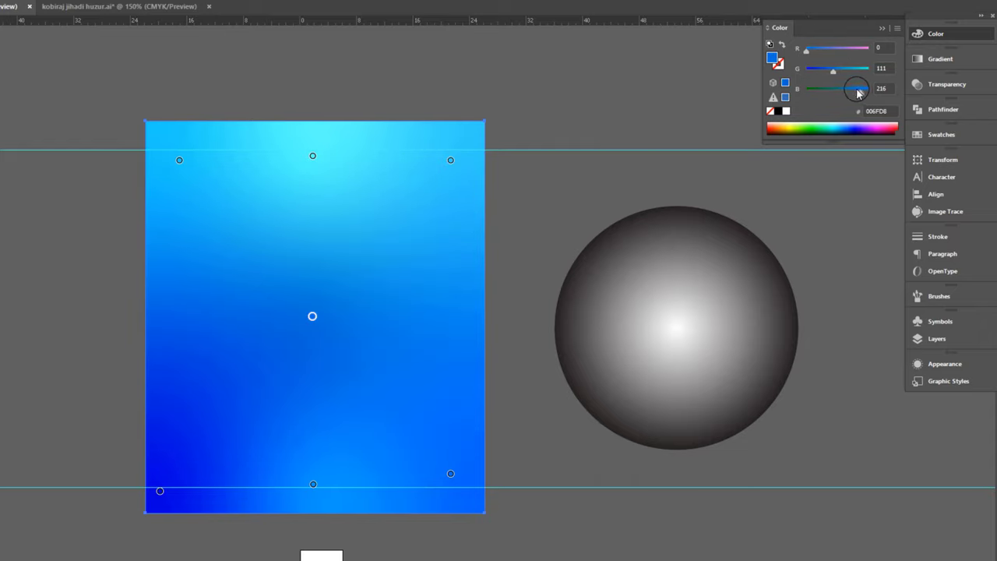
{"action": "mouse_move", "coordinate": [832, 72]}
{"action": "left_mouse_down"}
{"action": "mouse_move", "coordinate": [824, 71]}
{"action": "mouse_move", "coordinate": [862, 99]}
{"action": "left_mouse_up"}
Move the grey gradient circle closer beside the rectangle.
{"action": "key", "text": "v"}
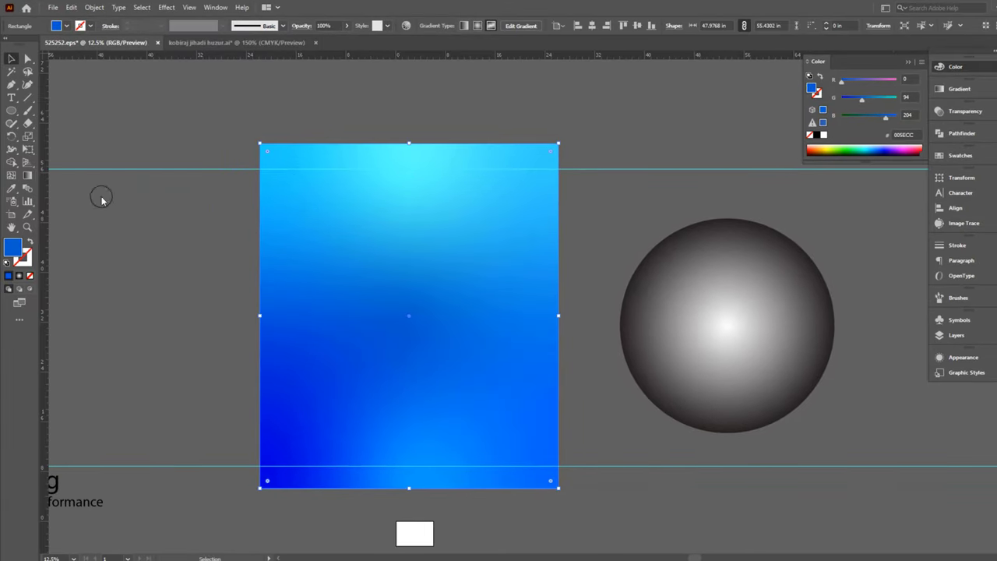
{"action": "left_click", "coordinate": [727, 322]}
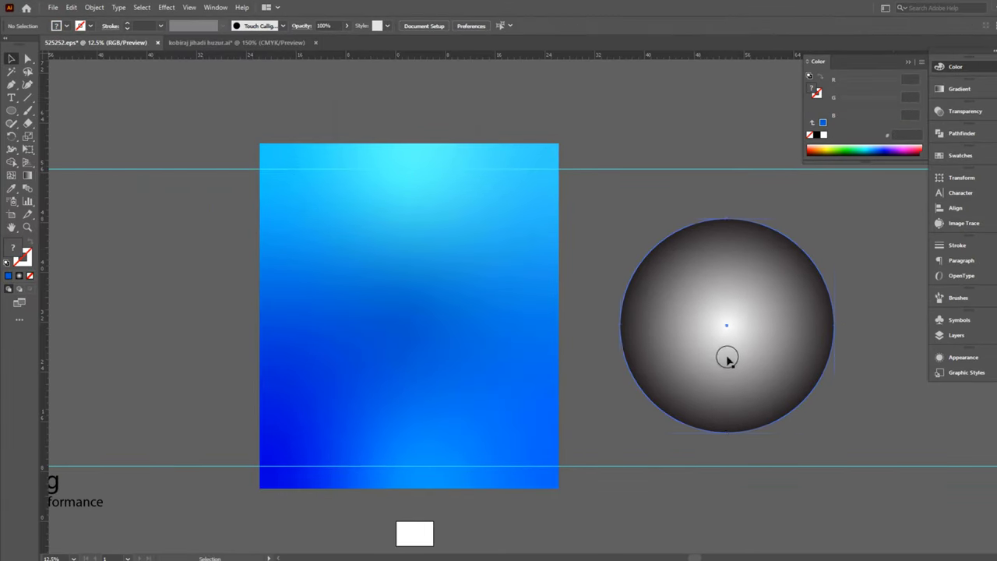
{"action": "left_click_drag", "start_coordinate": [734, 378], "coordinate": [664, 367]}
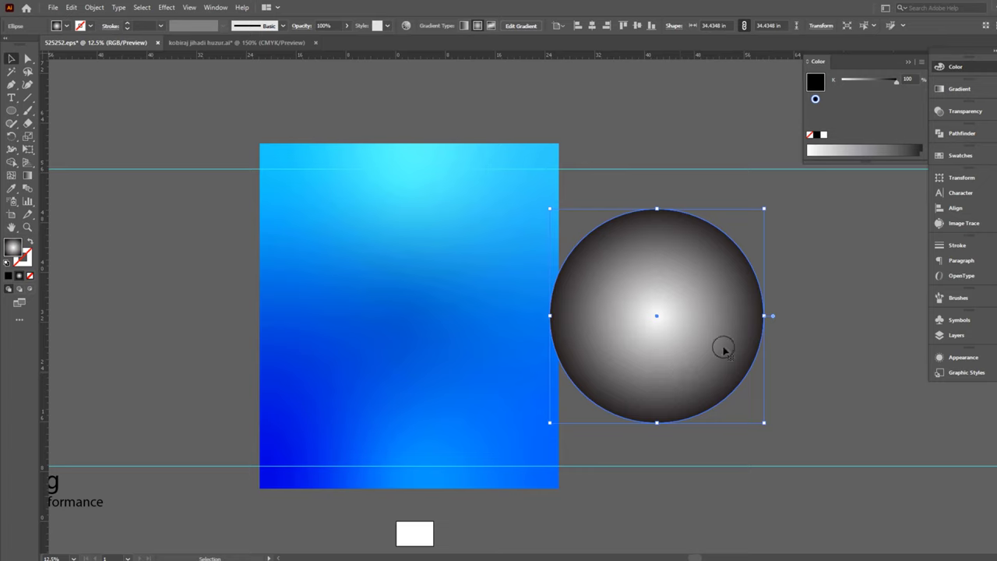
{"action": "left_click", "coordinate": [816, 339]}
{"action": "left_click_drag", "start_coordinate": [756, 352], "coordinate": [689, 377]}
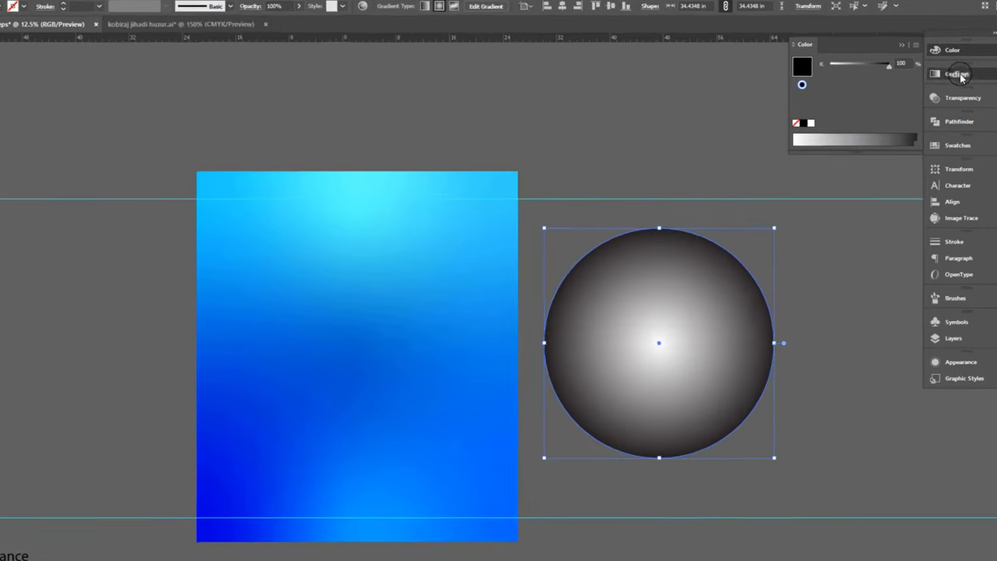
Recolour the circle's outer gradient stop in RGB to a sky-blue cyan (R 17, G 184).
{"action": "left_click", "coordinate": [949, 88]}
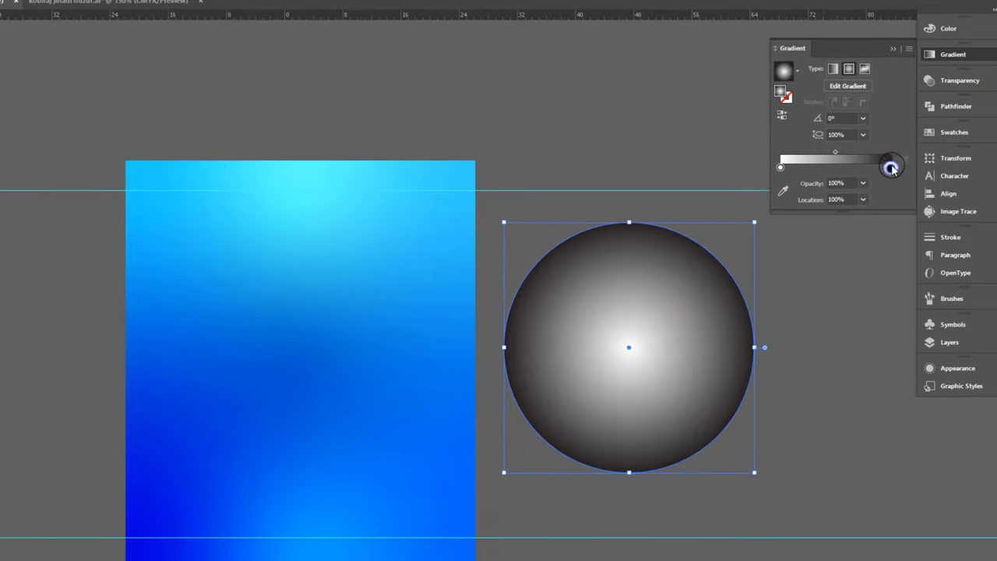
{"action": "left_click", "coordinate": [947, 30]}
{"action": "left_click", "coordinate": [910, 25]}
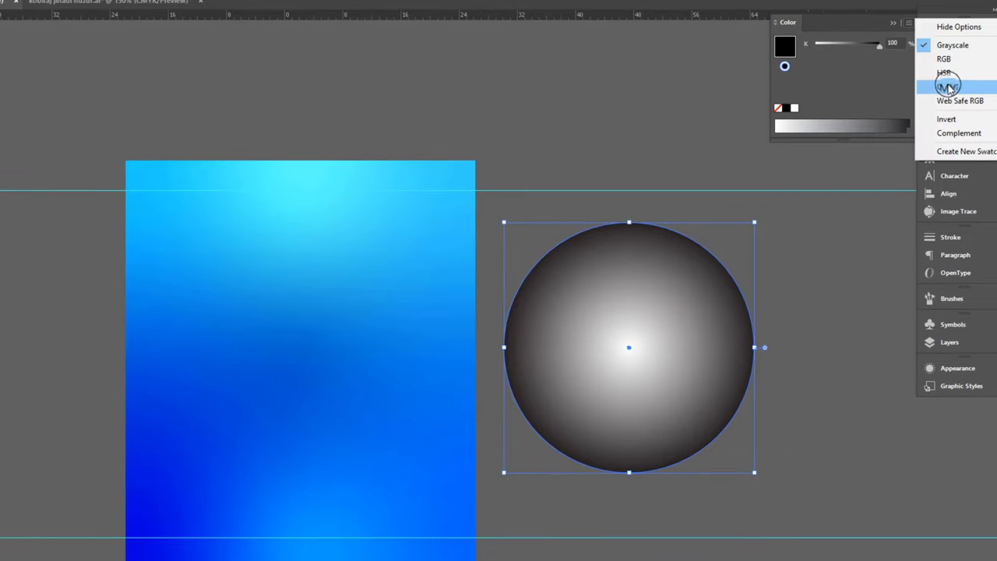
{"action": "left_click", "coordinate": [944, 72]}
{"action": "left_click", "coordinate": [908, 23]}
{"action": "left_click", "coordinate": [946, 59]}
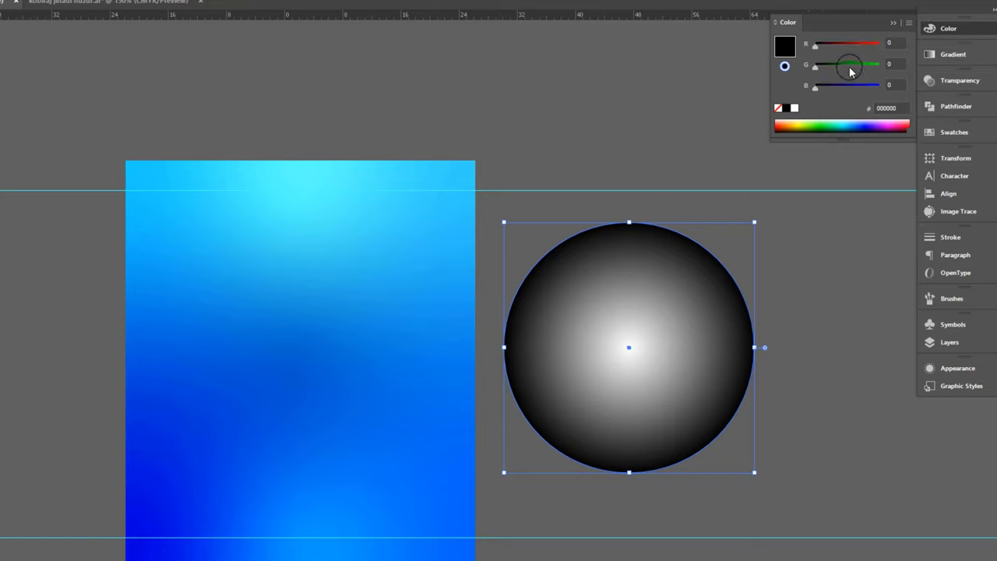
{"action": "left_click_drag", "start_coordinate": [816, 66], "coordinate": [879, 65]}
{"action": "left_click_drag", "start_coordinate": [815, 45], "coordinate": [873, 44]}
{"action": "left_click_drag", "start_coordinate": [815, 86], "coordinate": [881, 91]}
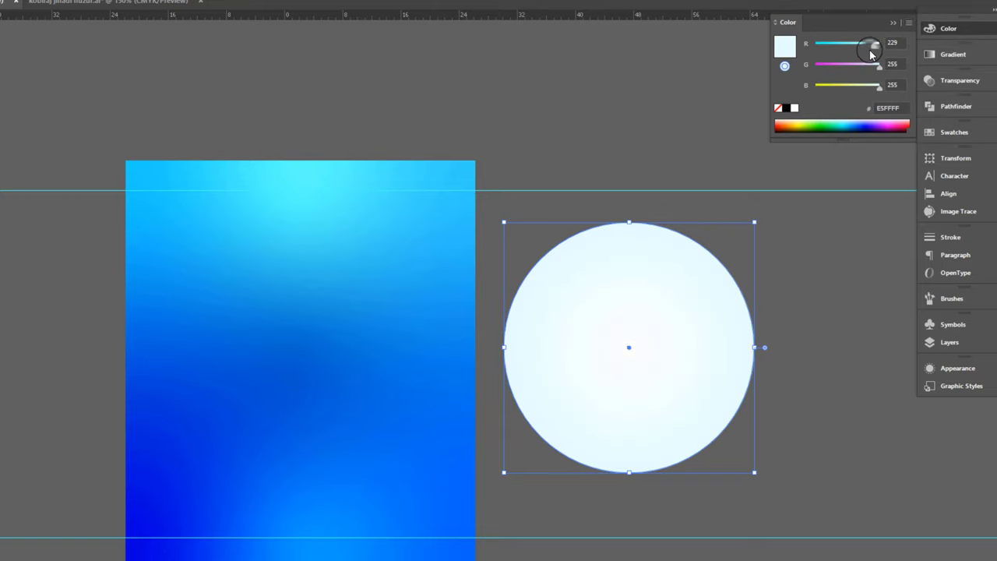
{"action": "left_click_drag", "start_coordinate": [873, 45], "coordinate": [819, 44]}
{"action": "left_click_drag", "start_coordinate": [879, 65], "coordinate": [862, 67]}
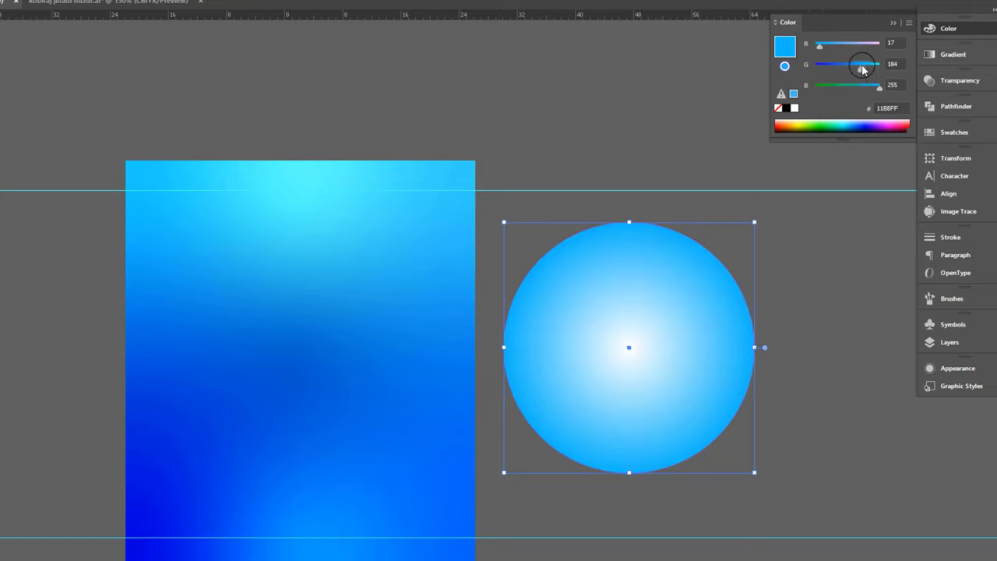
Tint the gradient centre light cyan and squeeze the circle into a narrow ellipse over the background.
{"action": "left_click", "coordinate": [966, 58]}
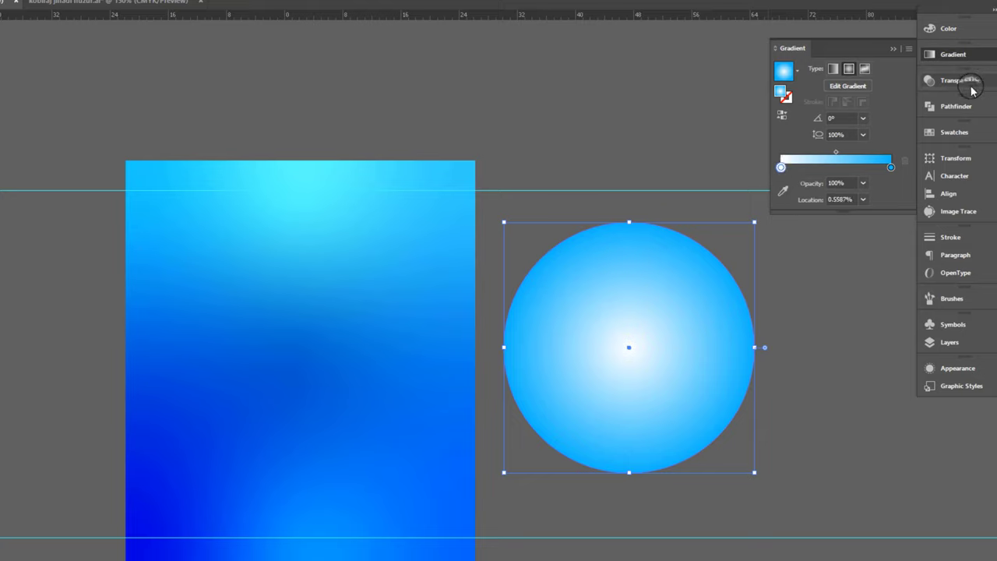
{"action": "left_click", "coordinate": [957, 31]}
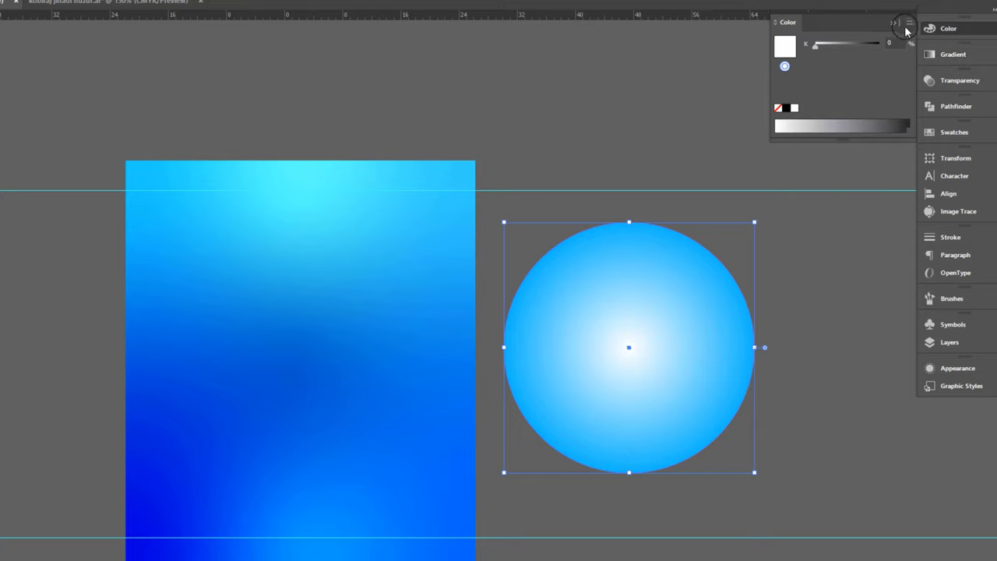
{"action": "left_click", "coordinate": [908, 23]}
{"action": "left_click", "coordinate": [935, 59]}
{"action": "mouse_move", "coordinate": [879, 44]}
{"action": "left_mouse_down"}
{"action": "mouse_move", "coordinate": [828, 43]}
{"action": "mouse_move", "coordinate": [837, 45]}
{"action": "left_mouse_up"}
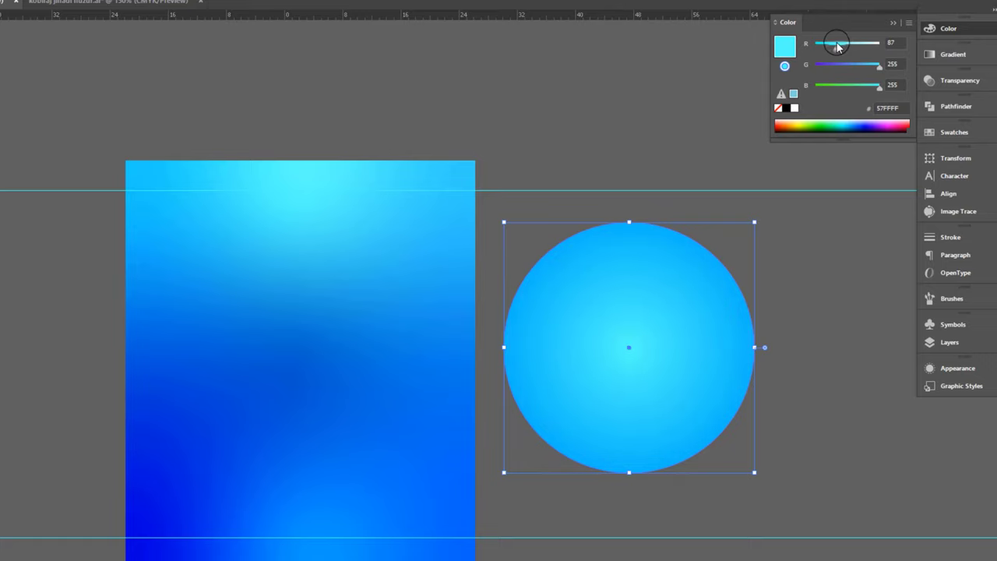
{"action": "mouse_move", "coordinate": [754, 347]}
{"action": "left_mouse_down"}
{"action": "mouse_move", "coordinate": [641, 347]}
{"action": "mouse_move", "coordinate": [286, 393]}
{"action": "left_mouse_up"}
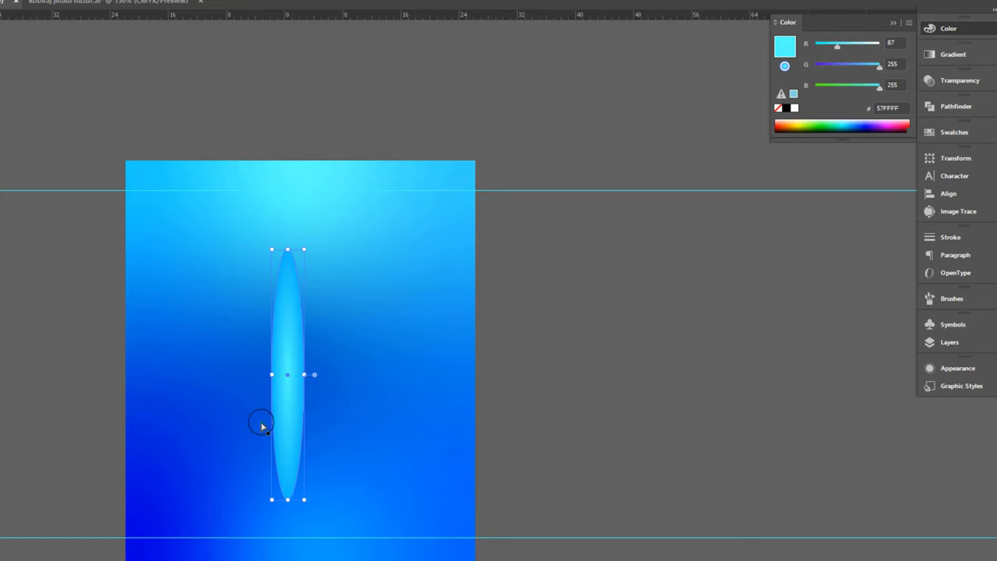
{"action": "scroll", "coordinate": [296, 421], "scroll_direction": "up", "scroll_amount": 2}
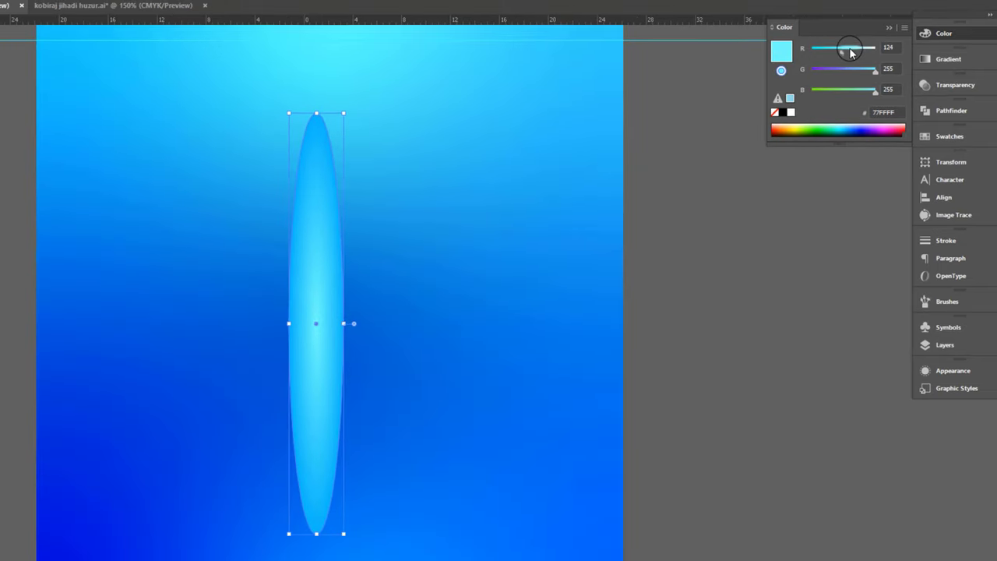
{"action": "left_click_drag", "start_coordinate": [843, 48], "coordinate": [863, 47]}
Set the ellipse's outer gradient stop to 0% opacity for a soft glow.
{"action": "left_click", "coordinate": [756, 276]}
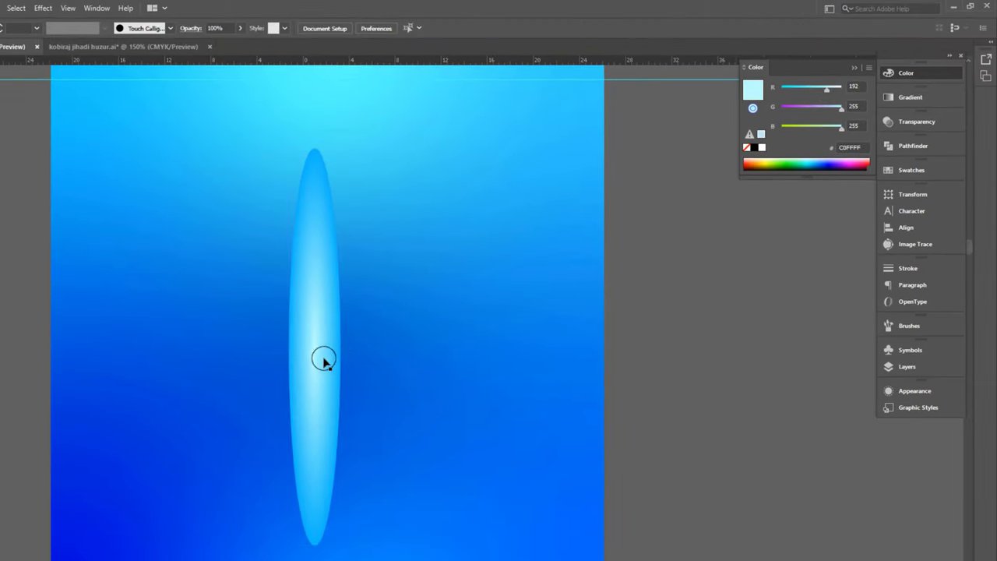
{"action": "left_click", "coordinate": [322, 356]}
{"action": "left_click", "coordinate": [918, 102]}
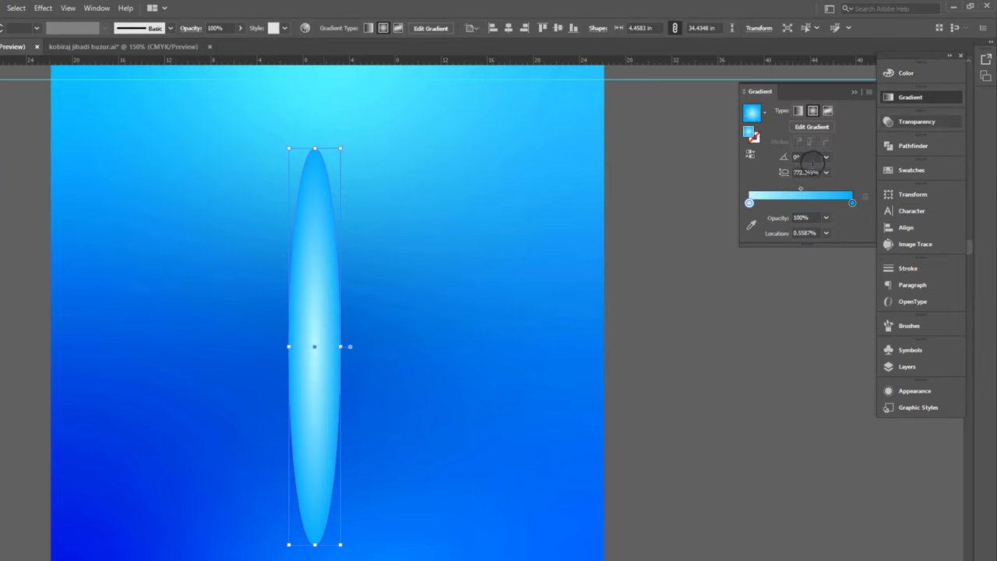
{"action": "type", "text": "0"}
{"action": "key", "text": "Return"}
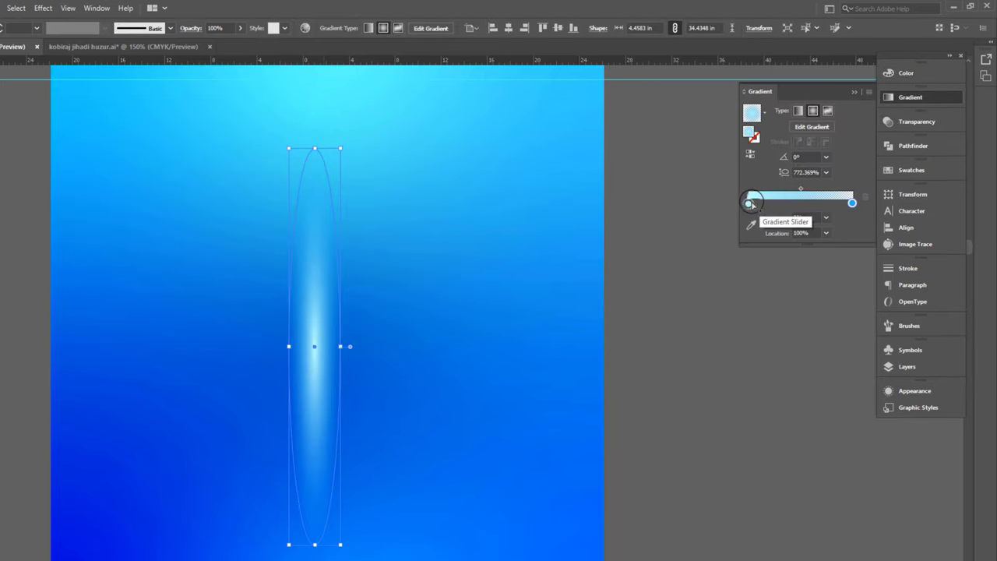
{"action": "left_click", "coordinate": [649, 338]}
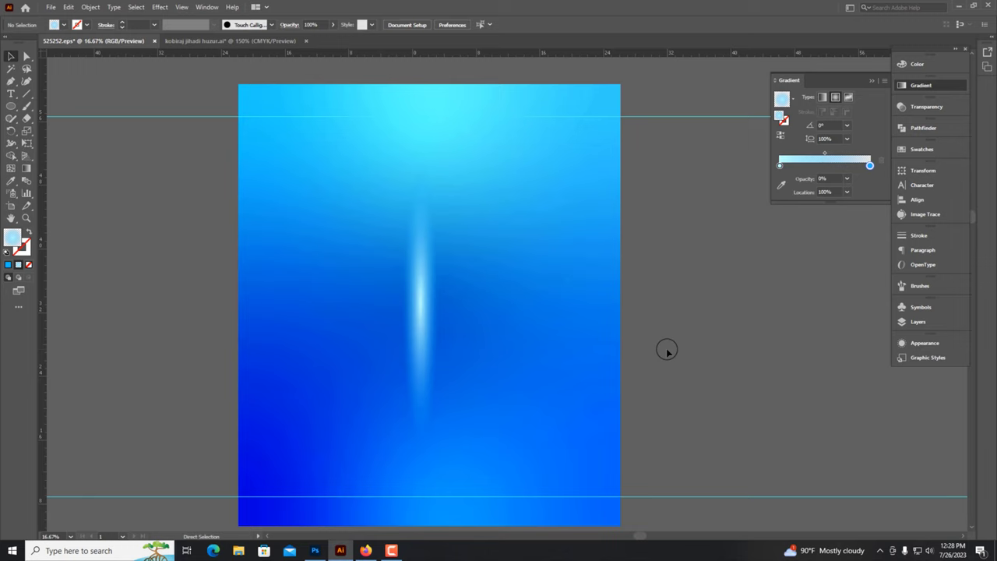
{"action": "left_click", "coordinate": [611, 343]}
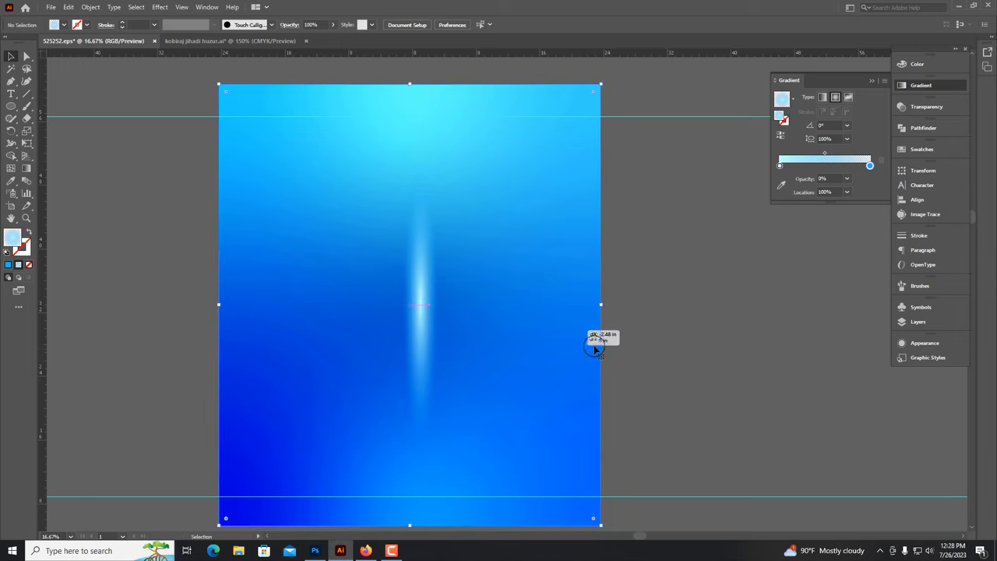
{"action": "left_click", "coordinate": [90, 7]}
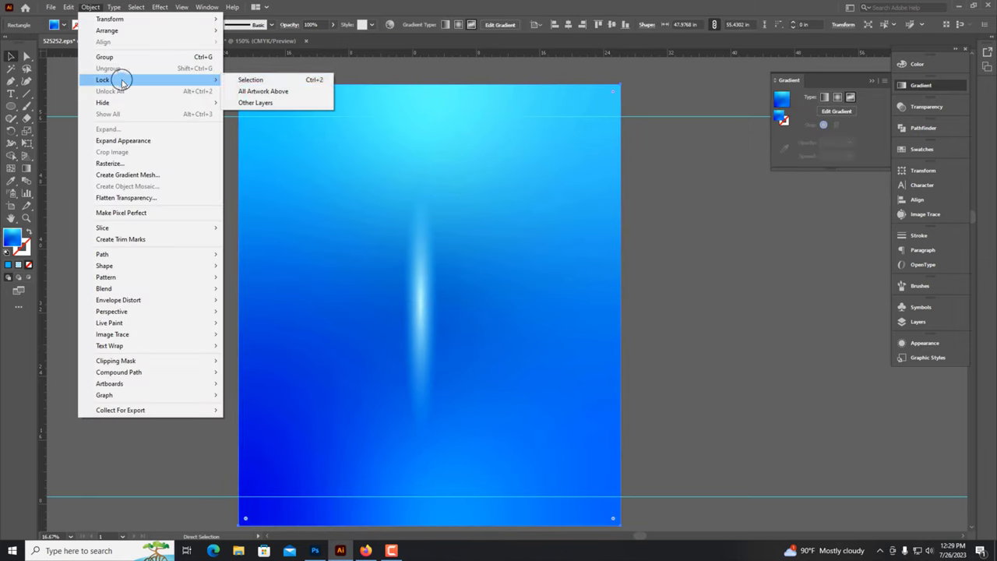
Lock the background rectangle and widen the glow ellipse slightly.
{"action": "left_click", "coordinate": [250, 78]}
{"action": "left_click", "coordinate": [418, 322]}
{"action": "mouse_move", "coordinate": [427, 318]}
{"action": "left_mouse_down"}
{"action": "mouse_move", "coordinate": [475, 276]}
{"action": "mouse_move", "coordinate": [518, 298]}
{"action": "left_mouse_up"}
{"action": "left_click", "coordinate": [67, 7]}
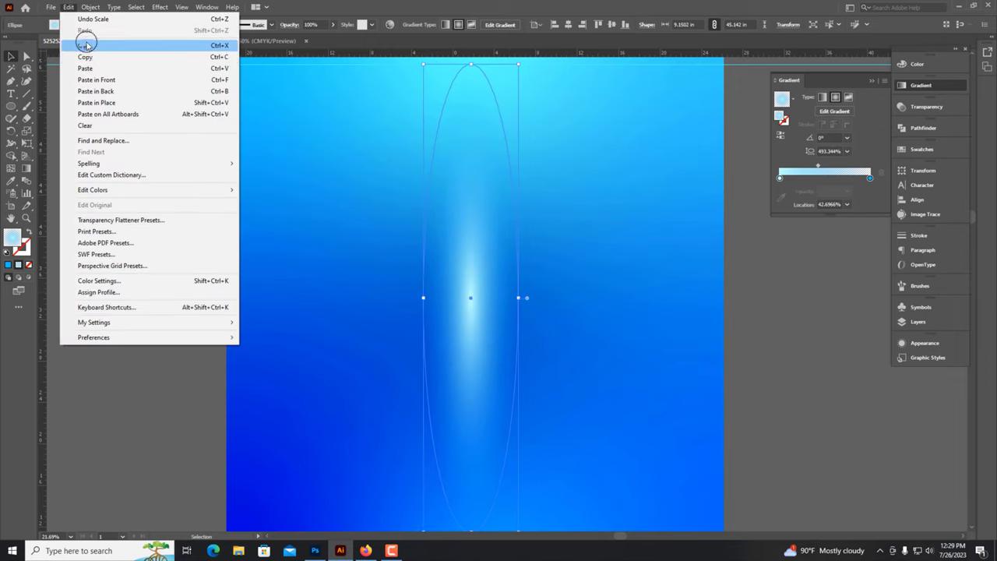
{"action": "left_click", "coordinate": [81, 45]}
{"action": "left_click", "coordinate": [98, 405]}
{"action": "key", "text": "ctrl+z"}
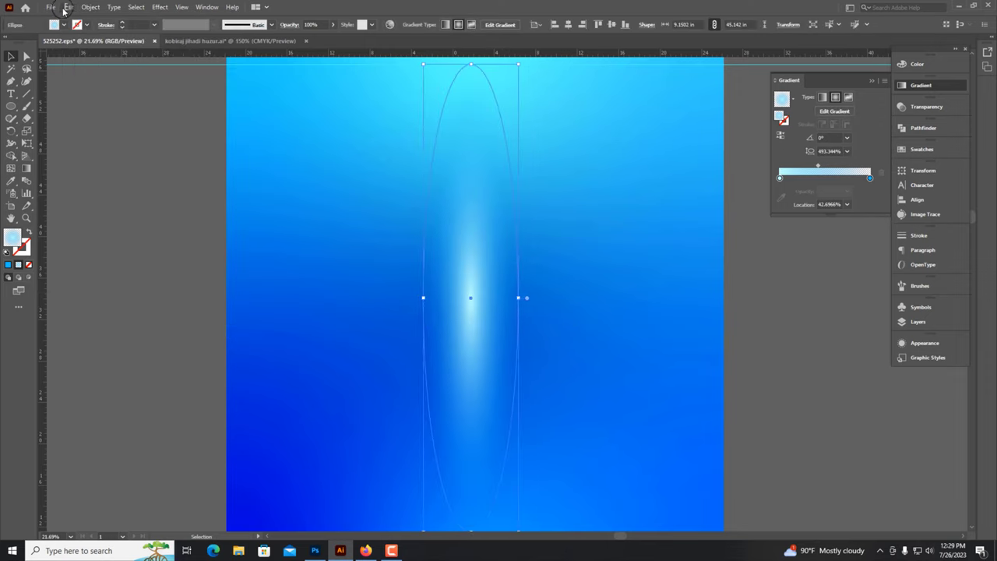
Paste a copy of the glow in front and rotate it horizontal, then 45°.
{"action": "left_click", "coordinate": [68, 7]}
{"action": "left_click", "coordinate": [83, 57]}
{"action": "left_click", "coordinate": [68, 7]}
{"action": "left_click", "coordinate": [97, 80]}
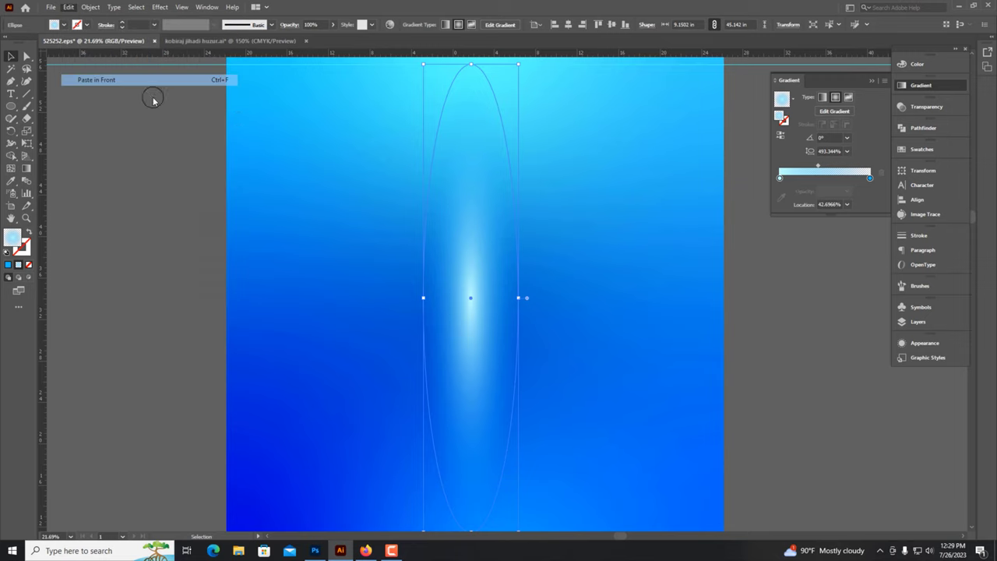
{"action": "left_click_drag", "start_coordinate": [420, 63], "coordinate": [284, 300]}
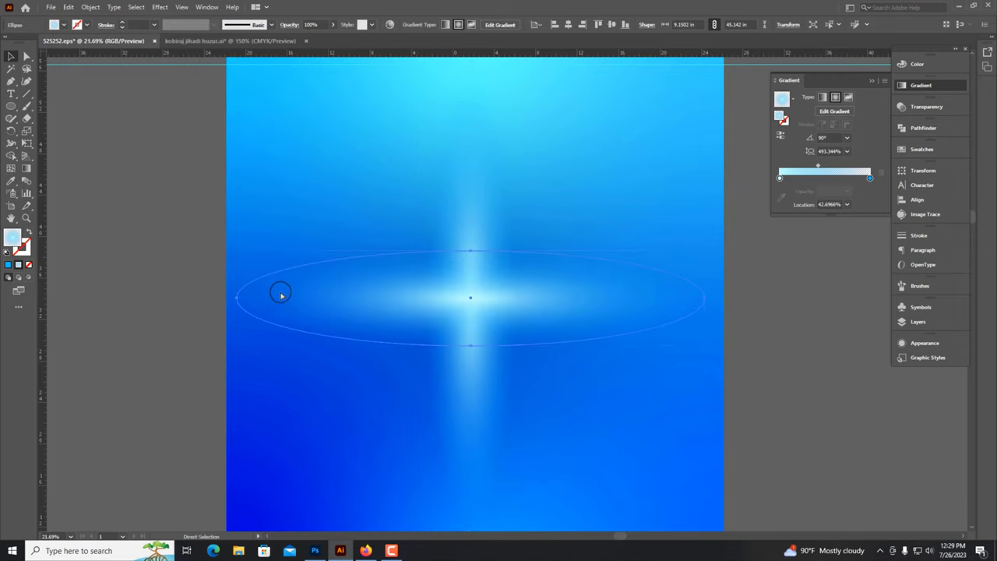
{"action": "left_click_drag", "start_coordinate": [238, 246], "coordinate": [311, 164]}
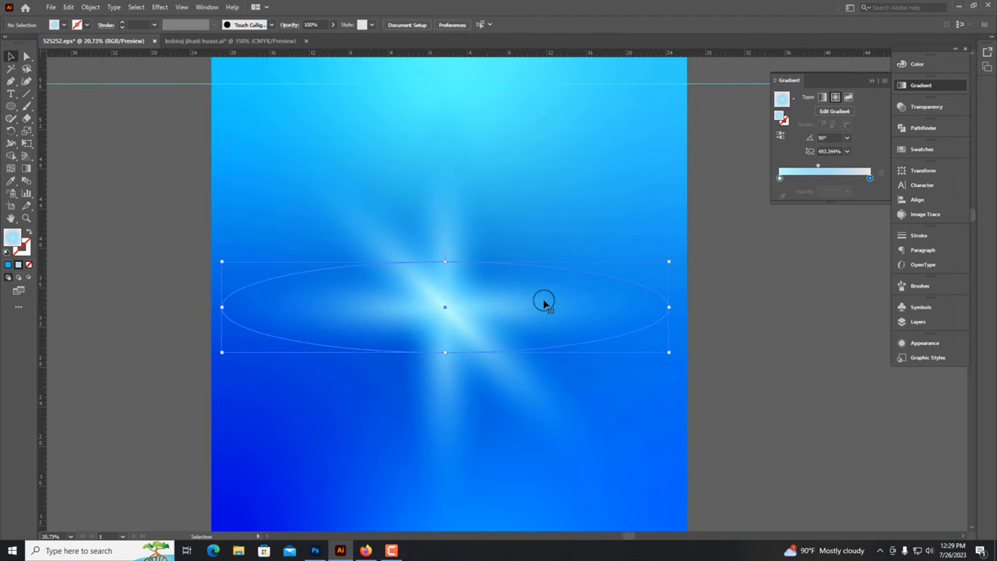
Tighten the diagonal glow's gradient midpoint and rotate a glow to the opposite diagonal.
{"action": "left_click", "coordinate": [487, 463]}
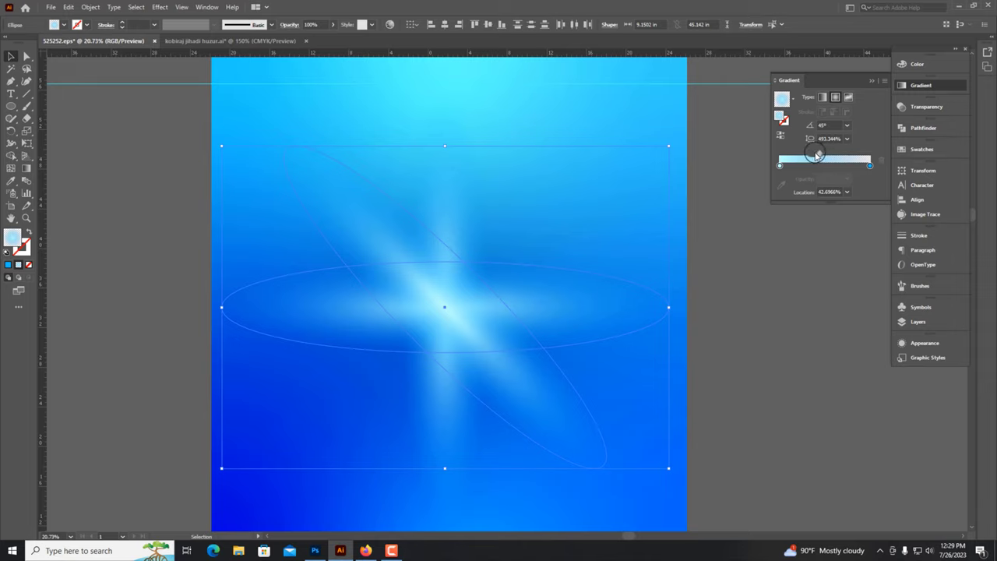
{"action": "left_click_drag", "start_coordinate": [817, 155], "coordinate": [812, 155]}
{"action": "left_click", "coordinate": [775, 289]}
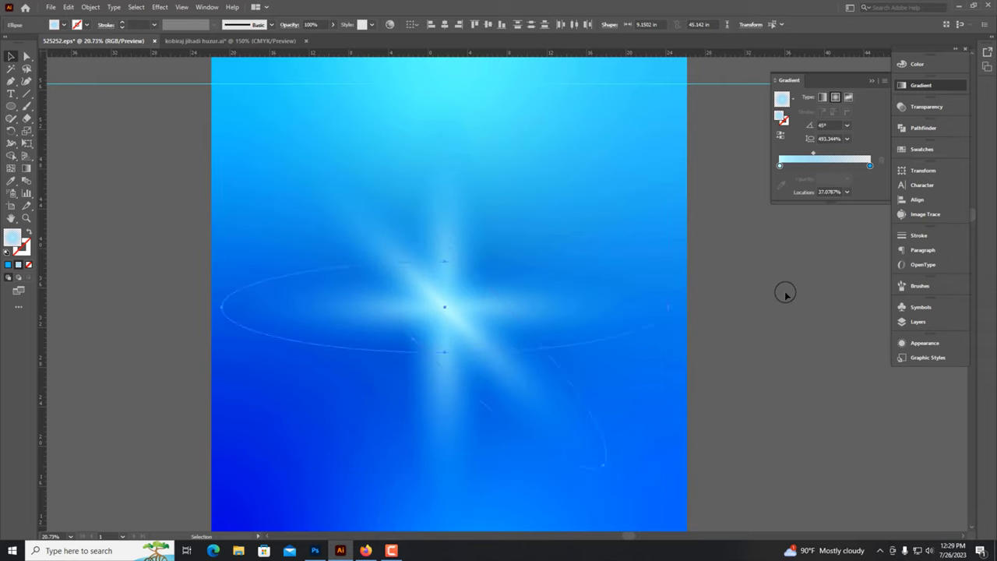
{"action": "left_click", "coordinate": [436, 285]}
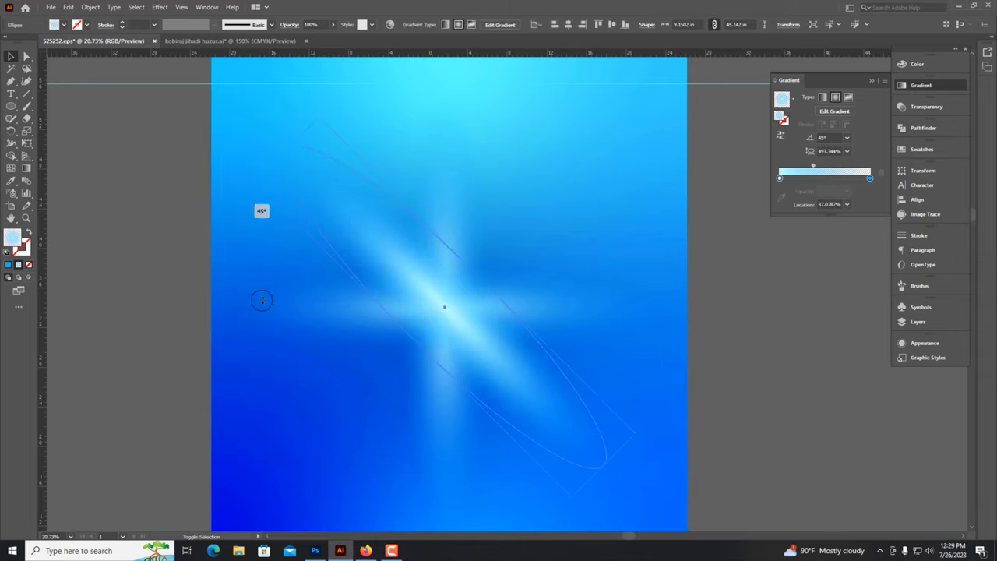
{"action": "left_click_drag", "start_coordinate": [262, 300], "coordinate": [312, 460]}
{"action": "left_click", "coordinate": [711, 355]}
{"action": "scroll", "coordinate": [712, 356], "scroll_direction": "down", "scroll_amount": 2}
{"action": "scroll", "coordinate": [607, 291], "scroll_direction": "down", "scroll_amount": 3}
Rotate one glow ellipse and move the glow star off the artboard to the right.
{"action": "scroll", "coordinate": [304, 272], "scroll_direction": "up", "scroll_amount": 4}
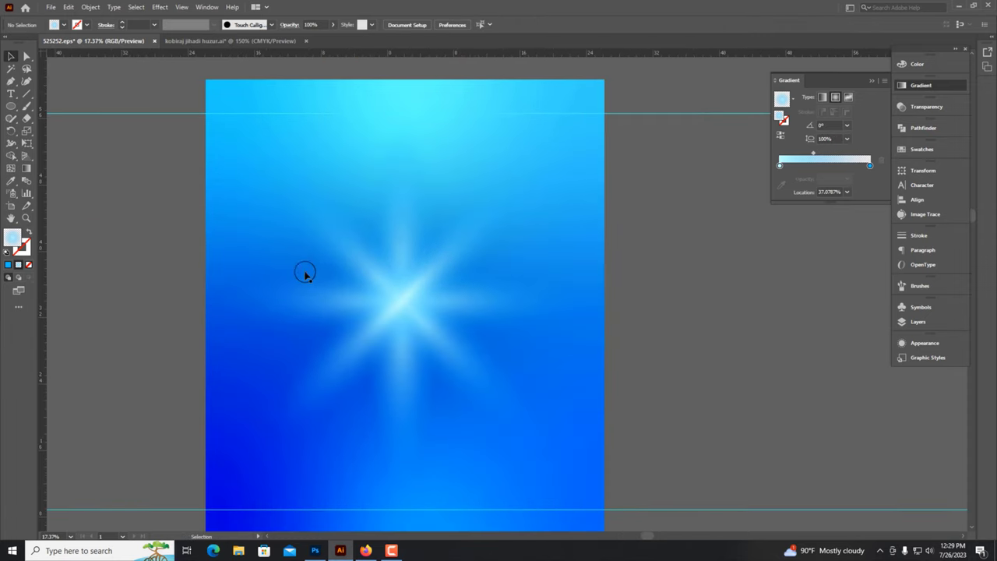
{"action": "left_click", "coordinate": [385, 368]}
{"action": "left_click_drag", "start_coordinate": [289, 429], "coordinate": [438, 289]}
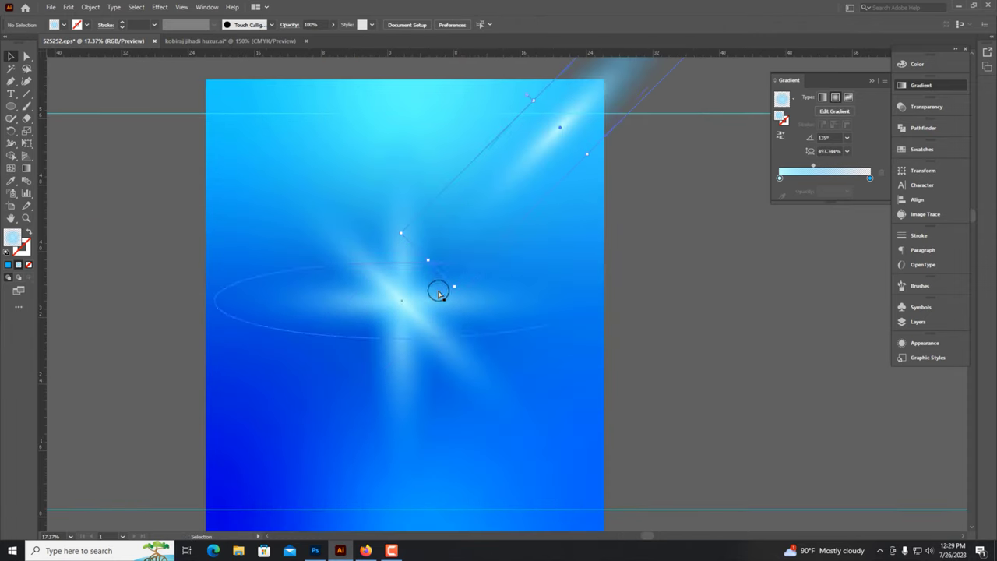
{"action": "mouse_move", "coordinate": [429, 338]}
{"action": "left_mouse_down"}
{"action": "mouse_move", "coordinate": [504, 366]}
{"action": "mouse_move", "coordinate": [587, 363]}
{"action": "left_mouse_up"}
{"action": "scroll", "coordinate": [587, 363], "scroll_direction": "up", "scroll_amount": 2}
{"action": "left_click", "coordinate": [530, 299]}
{"action": "left_click_drag", "start_coordinate": [529, 298], "coordinate": [623, 307]}
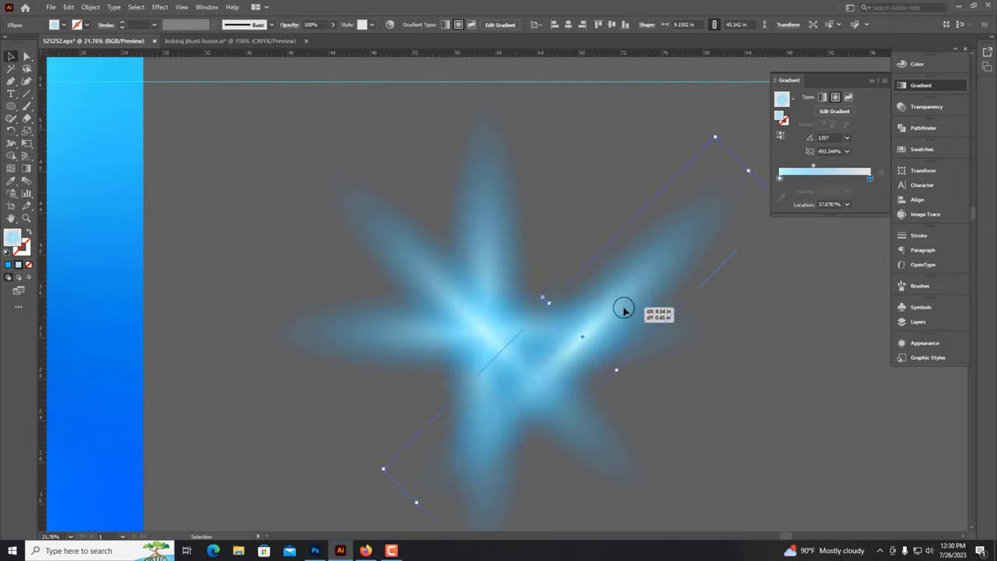
{"action": "key", "text": "ctrl+z"}
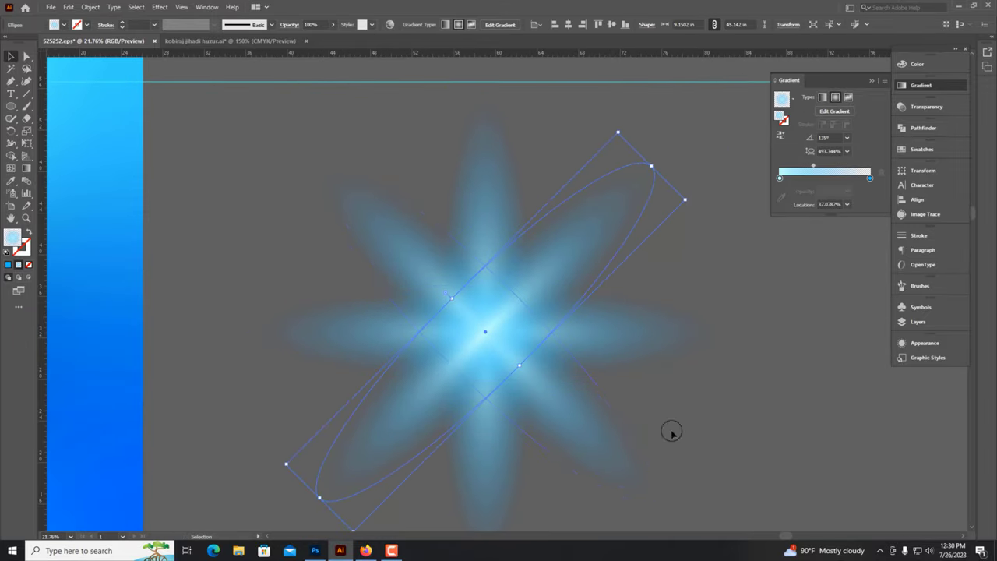
Group the star ellipses and paste a copy of the group in front.
{"action": "right_click", "coordinate": [490, 238]}
{"action": "left_click", "coordinate": [494, 310]}
{"action": "left_click", "coordinate": [68, 7]}
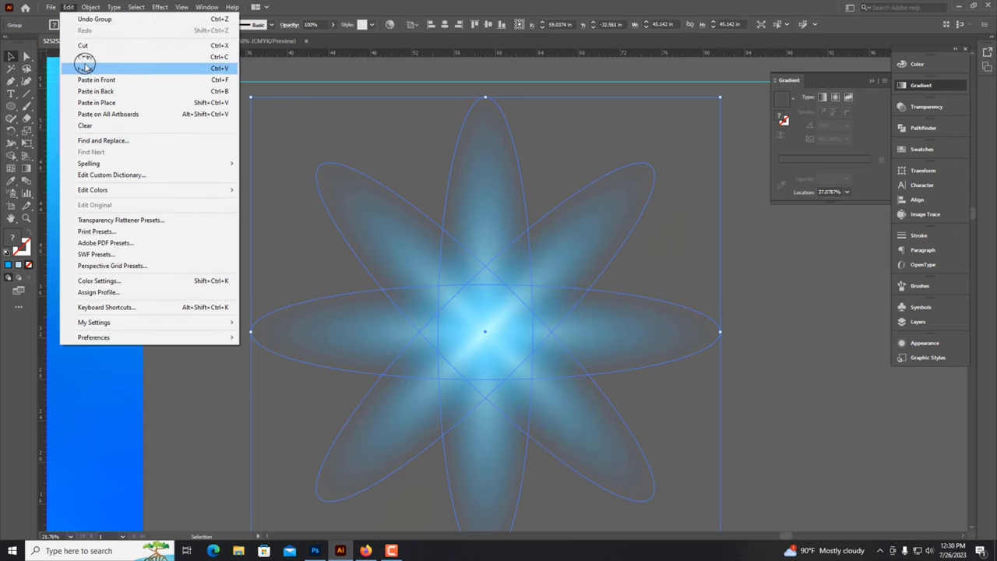
{"action": "left_click", "coordinate": [85, 57]}
{"action": "left_click", "coordinate": [69, 7]}
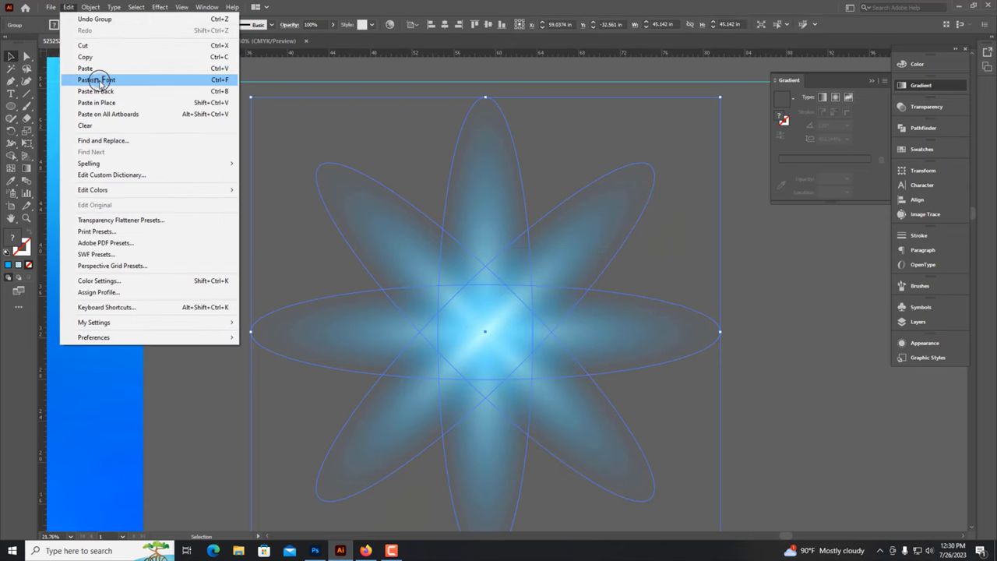
{"action": "left_click", "coordinate": [99, 81]}
Shrink and rotate the star copy so its rays fall between, then enlarge it to about 37 in.
{"action": "left_click_drag", "start_coordinate": [718, 98], "coordinate": [661, 156]}
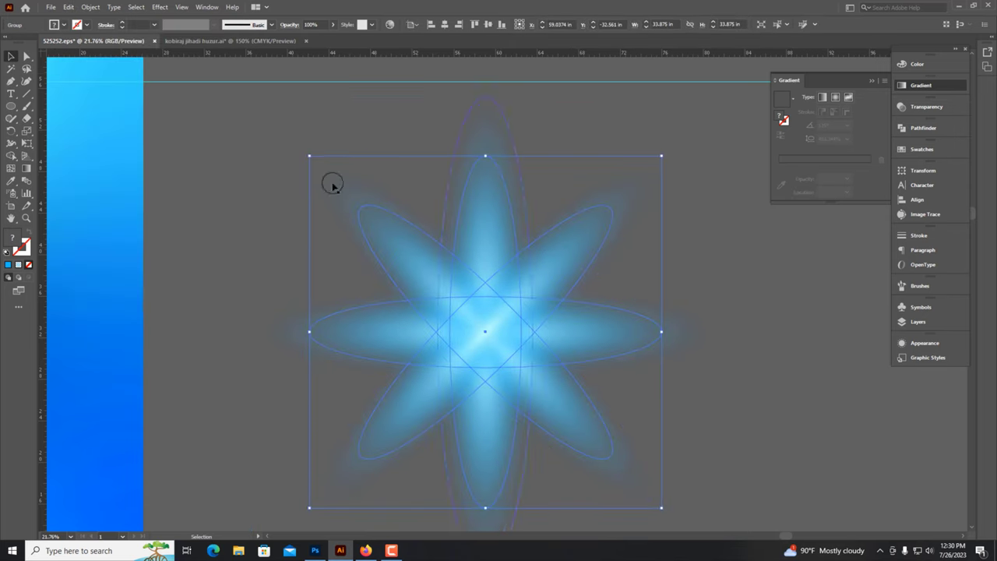
{"action": "left_click_drag", "start_coordinate": [306, 152], "coordinate": [261, 249]}
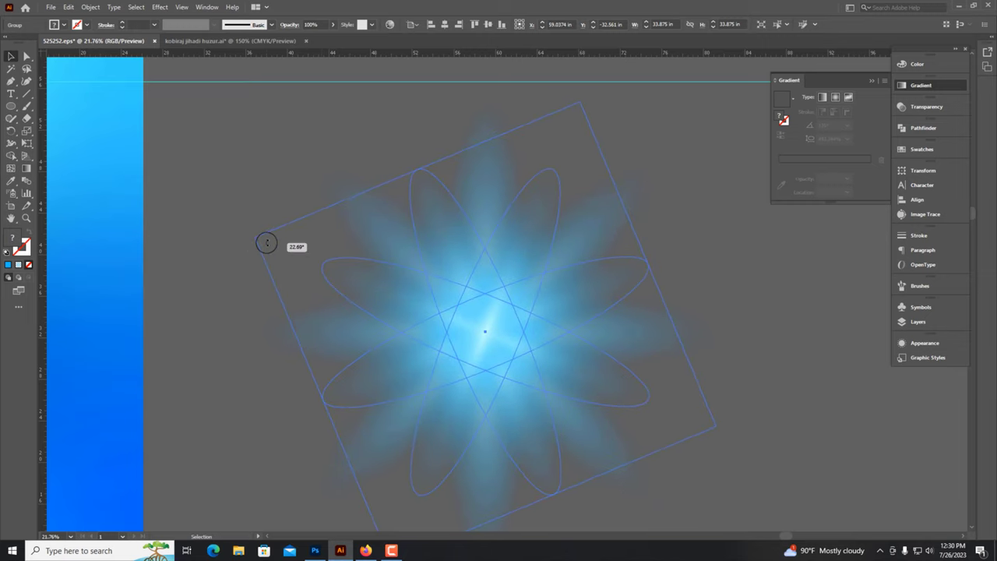
{"action": "left_click", "coordinate": [707, 341]}
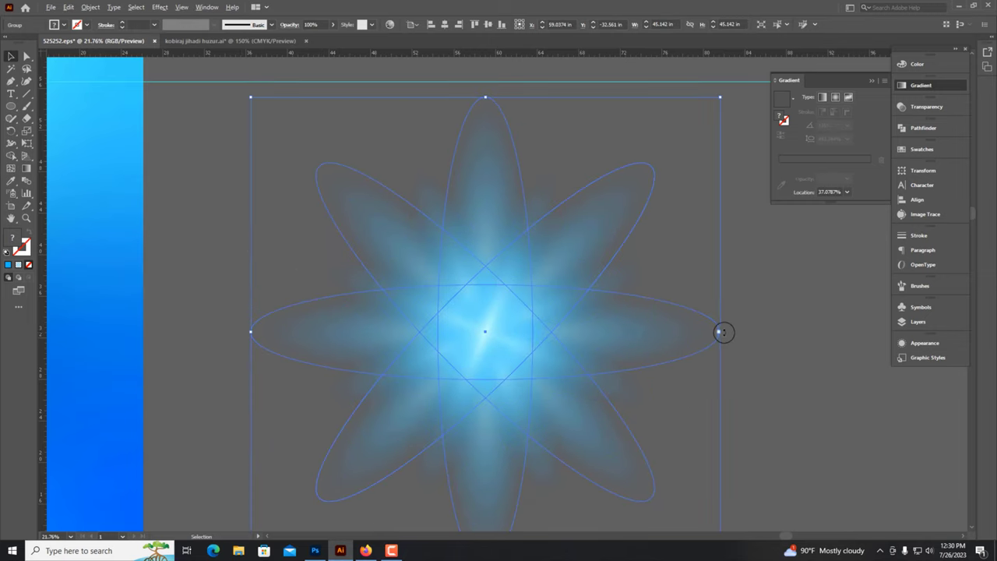
{"action": "key", "text": "ctrl+shift+bracketleft"}
{"action": "left_click", "coordinate": [736, 260]}
{"action": "left_click", "coordinate": [564, 330]}
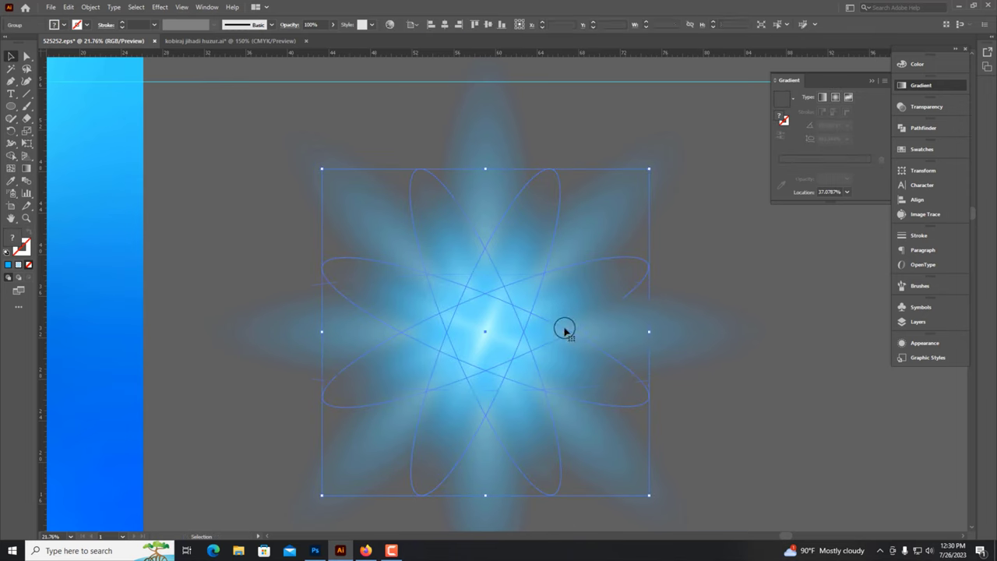
{"action": "left_click_drag", "start_coordinate": [650, 330], "coordinate": [677, 343]}
Enlarge the star glow to about 43.8 in and move it onto the blue rectangle.
{"action": "key", "text": "ctrl+minus"}
{"action": "key", "text": "ctrl+minus"}
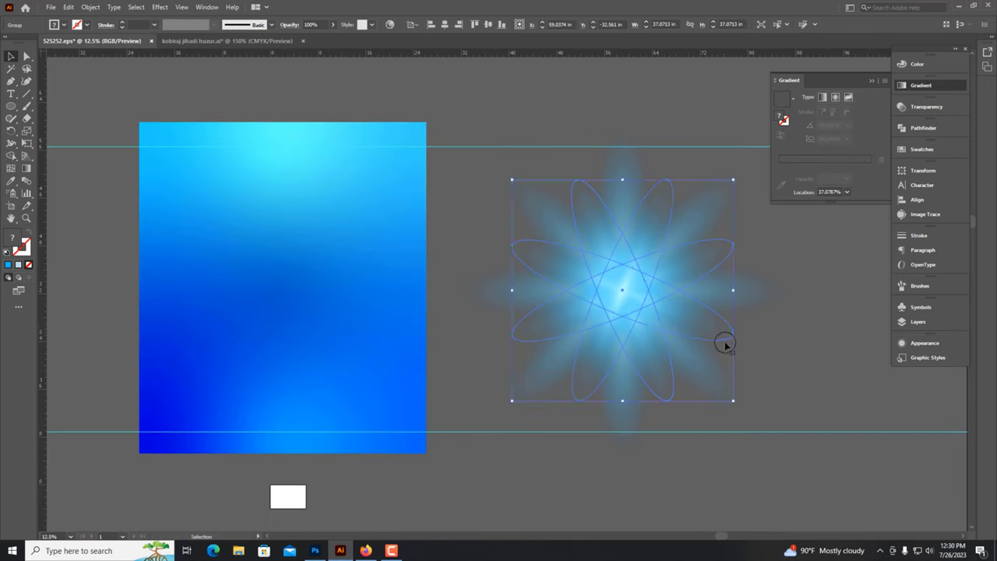
{"action": "left_click_drag", "start_coordinate": [745, 340], "coordinate": [309, 344]}
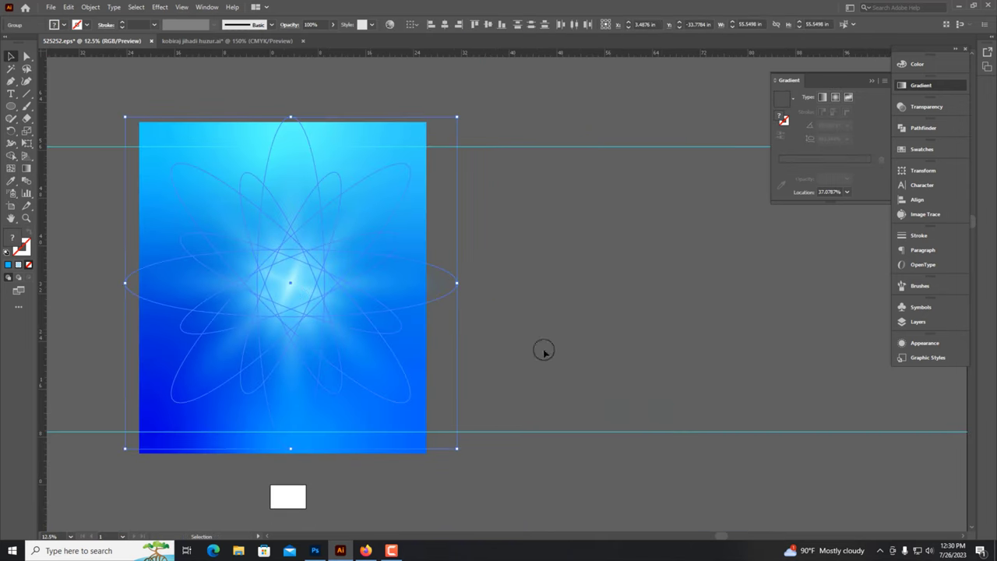
{"action": "left_click_drag", "start_coordinate": [194, 254], "coordinate": [523, 256]}
{"action": "scroll", "coordinate": [662, 318], "scroll_direction": "up", "scroll_amount": 2}
{"action": "scroll", "coordinate": [690, 308], "scroll_direction": "up", "scroll_amount": 1}
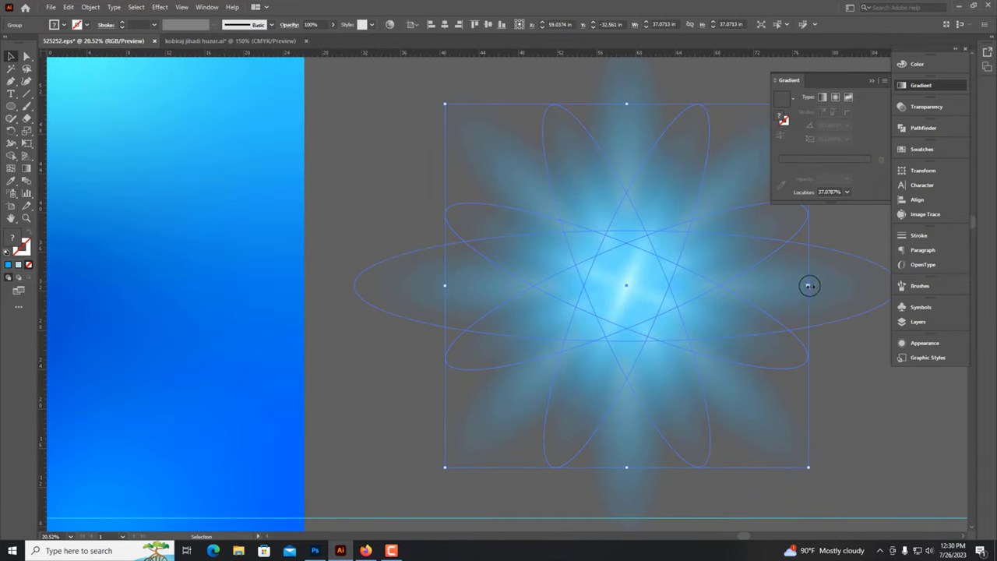
{"action": "left_click_drag", "start_coordinate": [809, 285], "coordinate": [841, 286]}
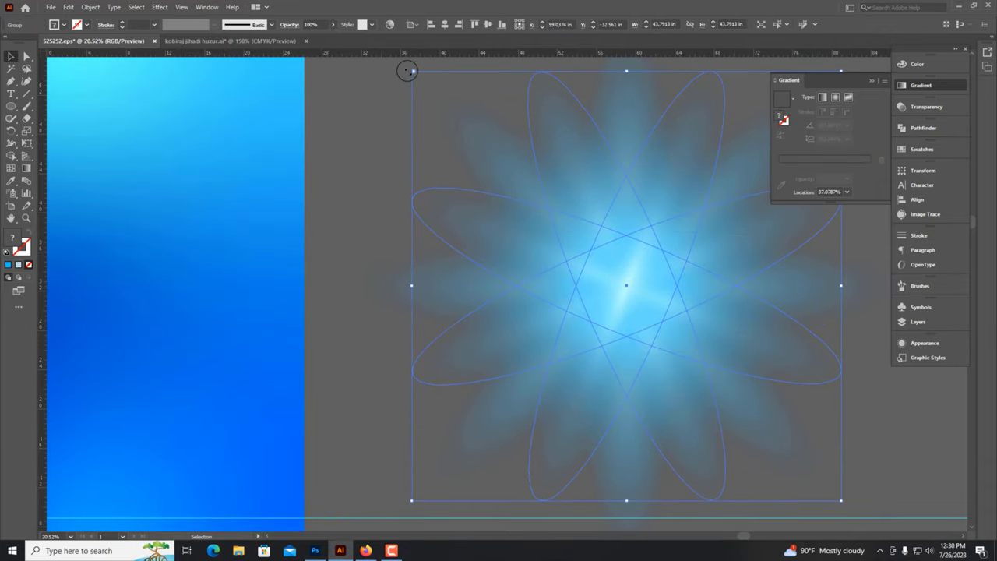
{"action": "key", "text": "ctrl+minus"}
{"action": "key", "text": "ctrl+minus"}
{"action": "mouse_move", "coordinate": [662, 288]}
{"action": "left_mouse_down"}
{"action": "mouse_move", "coordinate": [320, 282]}
{"action": "mouse_move", "coordinate": [366, 295]}
{"action": "left_mouse_up"}
{"action": "scroll", "coordinate": [256, 272], "scroll_direction": "up", "scroll_amount": 2}
Stretch the star glow group to the rectangle's width.
{"action": "left_click", "coordinate": [690, 327]}
{"action": "scroll", "coordinate": [629, 356], "scroll_direction": "down", "scroll_amount": 3}
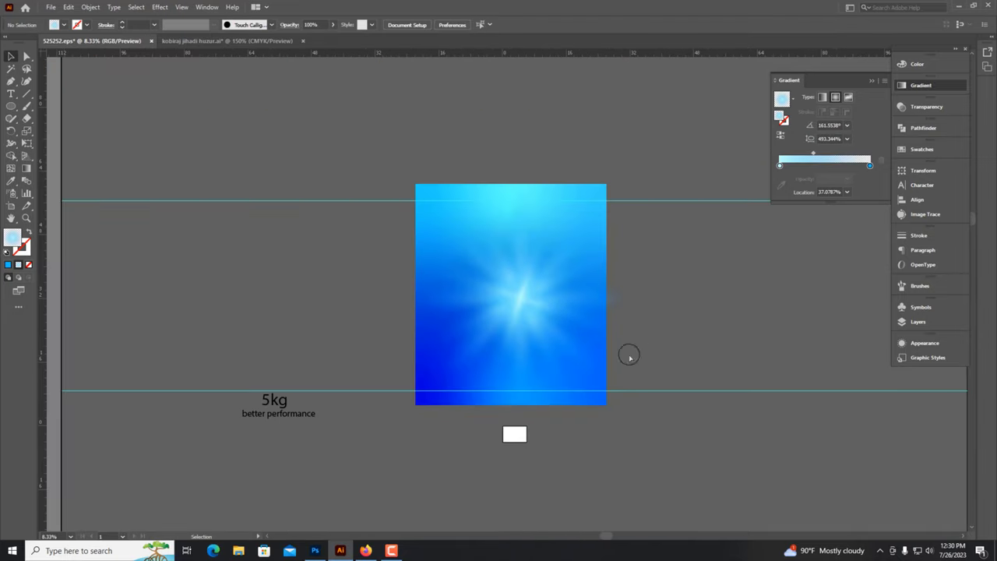
{"action": "scroll", "coordinate": [492, 330], "scroll_direction": "up", "scroll_amount": 2}
{"action": "left_click", "coordinate": [510, 314]}
{"action": "left_click_drag", "start_coordinate": [662, 303], "coordinate": [647, 302]}
{"action": "left_click", "coordinate": [675, 327]}
{"action": "scroll", "coordinate": [662, 324], "scroll_direction": "up", "scroll_amount": 2}
Paste a brightening copy of the star glow in front, then switch to kobiraj jihadi huzur.ai.
{"action": "left_click", "coordinate": [470, 314]}
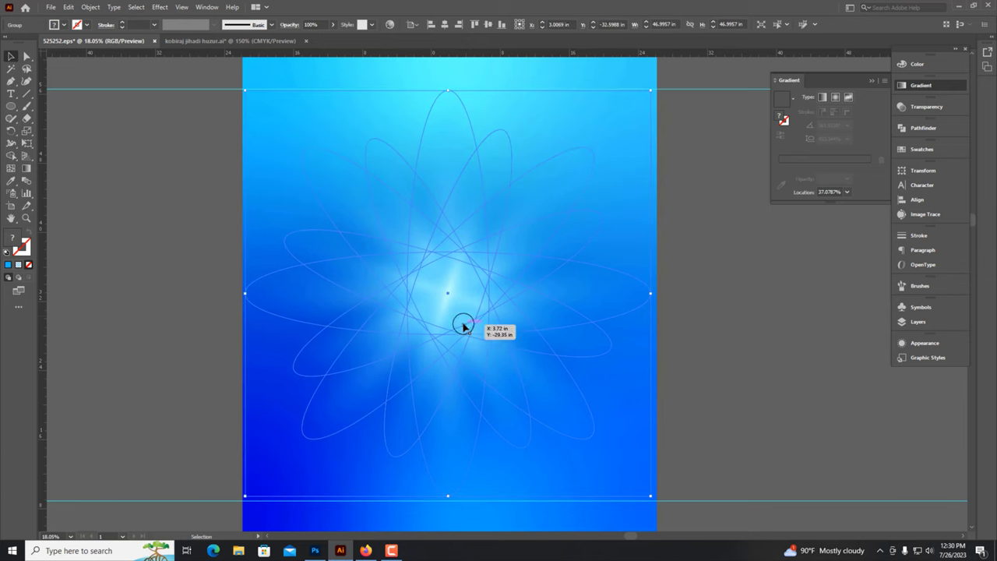
{"action": "left_click", "coordinate": [69, 7]}
{"action": "left_click", "coordinate": [85, 57]}
{"action": "left_click", "coordinate": [68, 7]}
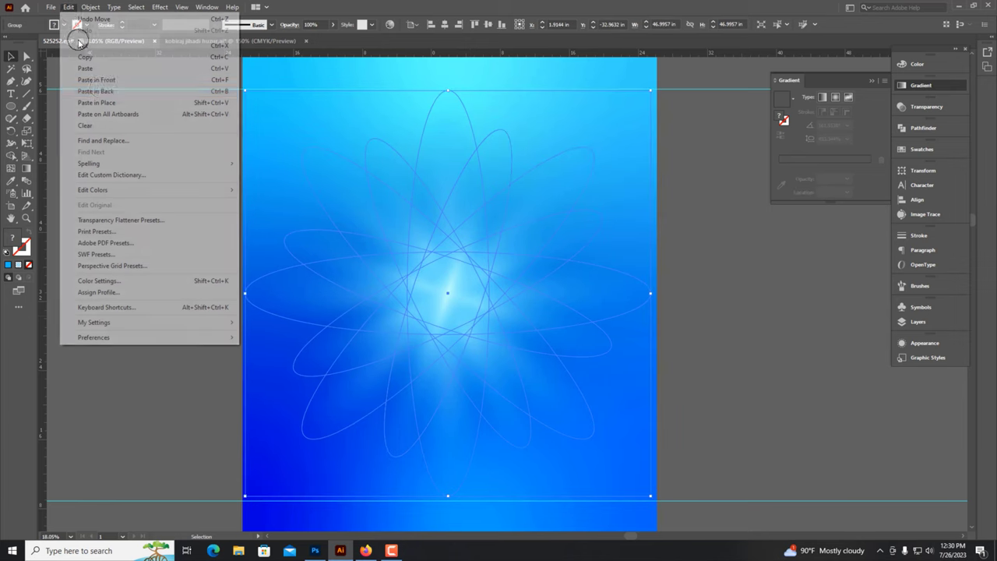
{"action": "left_click", "coordinate": [106, 80]}
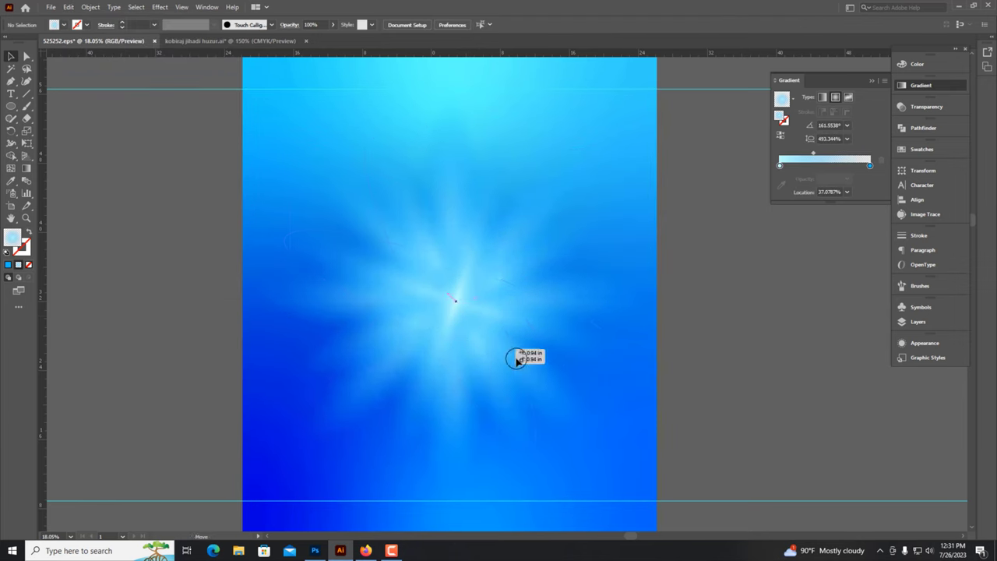
{"action": "left_click", "coordinate": [740, 374]}
{"action": "key", "text": "ctrl+minus"}
{"action": "scroll", "coordinate": [602, 415], "scroll_direction": "up", "scroll_amount": 1}
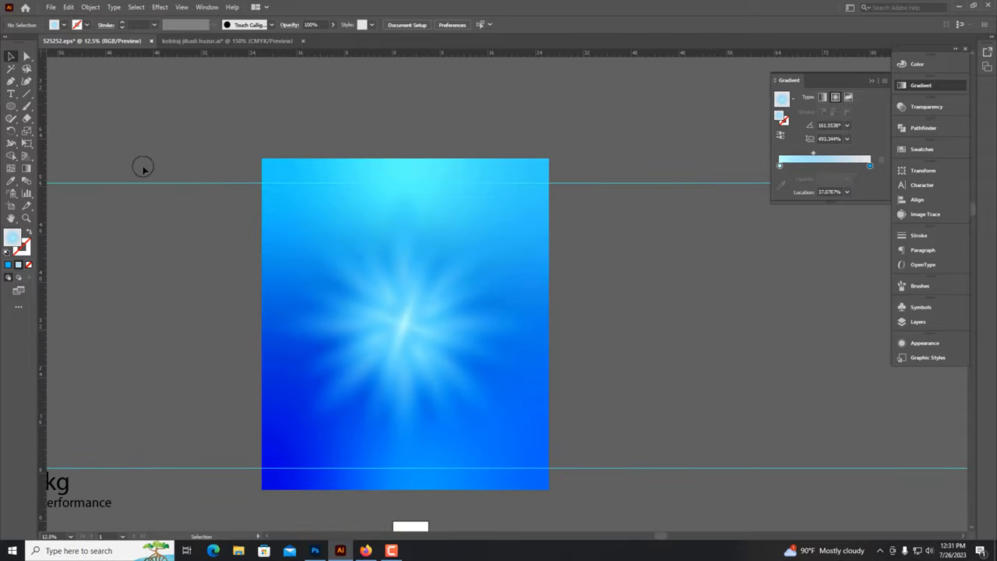
{"action": "left_click", "coordinate": [226, 41]}
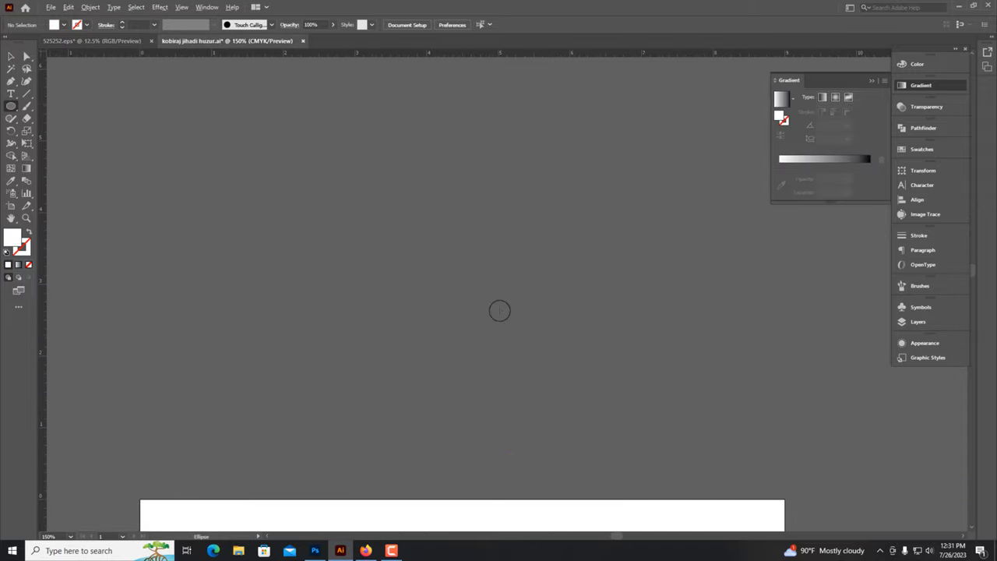
Draw a circle and fill it with a reversed radial gradient, black centre to white rim.
{"action": "left_click_drag", "start_coordinate": [498, 338], "coordinate": [313, 153]}
{"action": "left_click", "coordinate": [835, 96]}
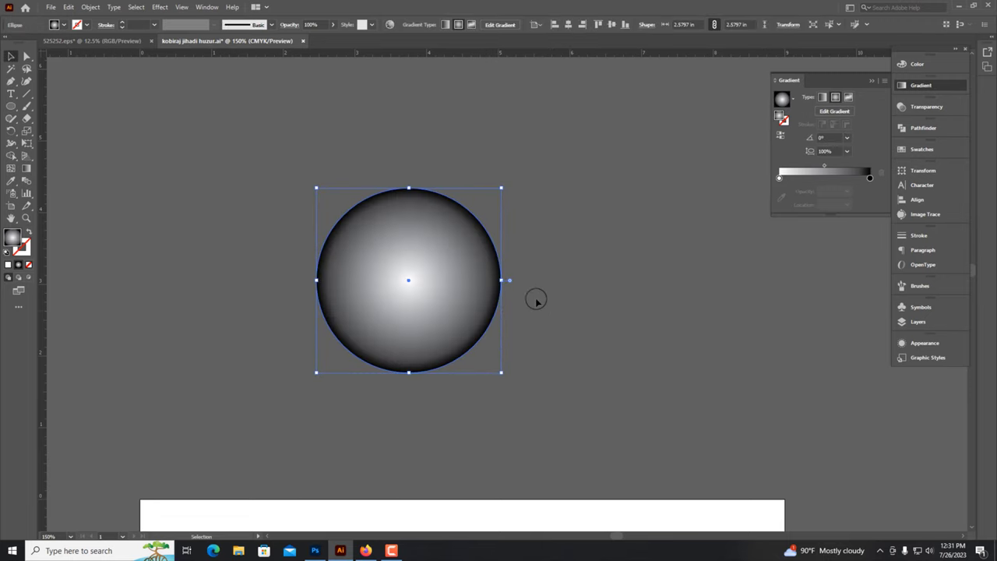
{"action": "scroll", "coordinate": [534, 296], "scroll_direction": "up", "scroll_amount": 2}
{"action": "scroll", "coordinate": [523, 307], "scroll_direction": "up", "scroll_amount": 2}
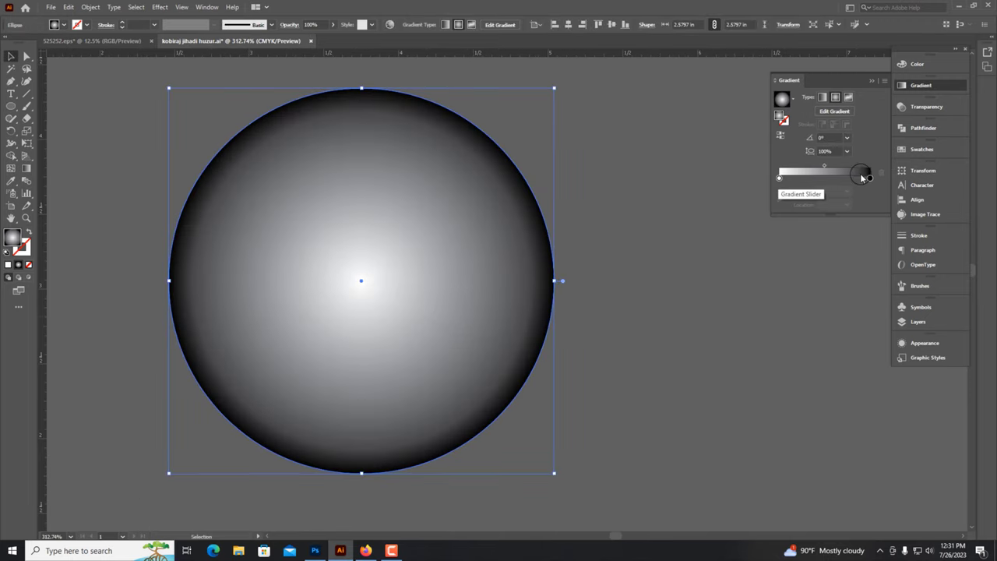
{"action": "left_click", "coordinate": [916, 64]}
{"action": "left_click_drag", "start_coordinate": [857, 78], "coordinate": [808, 78]}
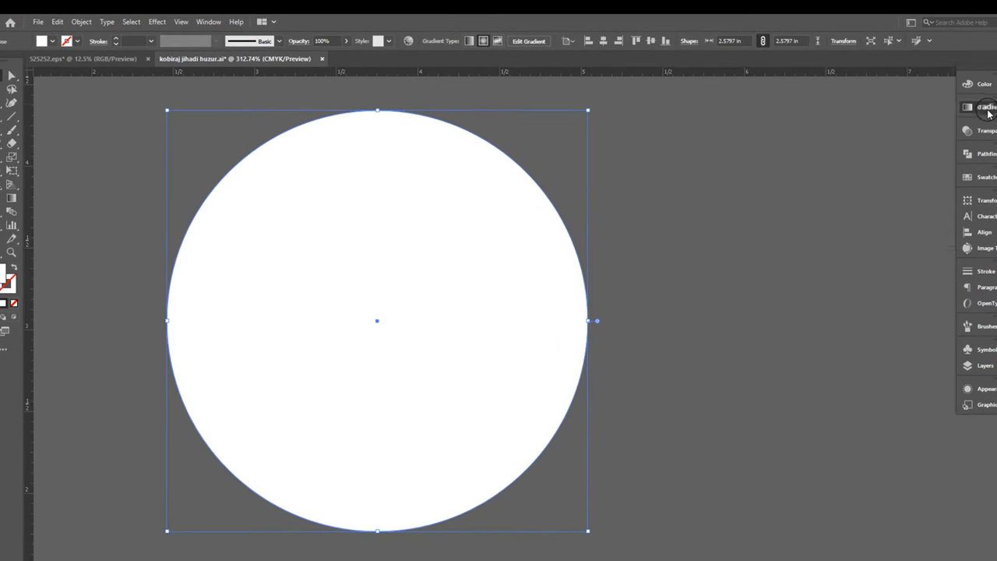
{"action": "left_click", "coordinate": [921, 84]}
{"action": "left_click", "coordinate": [916, 161]}
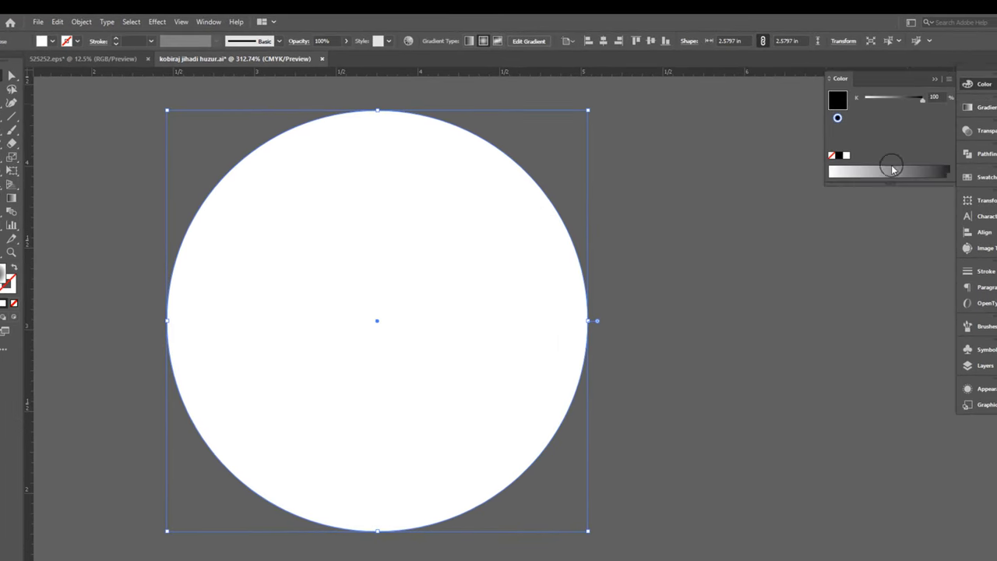
{"action": "key", "text": "ctrl+z"}
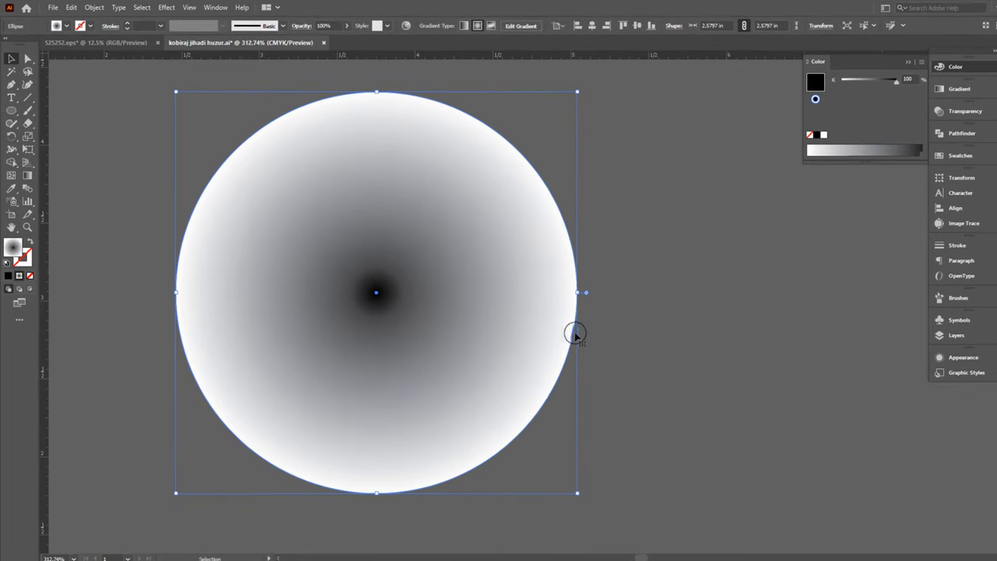
Move the gradient midpoint to about 65% and shrink the circle to about 1 in.
{"action": "left_click", "coordinate": [957, 91]}
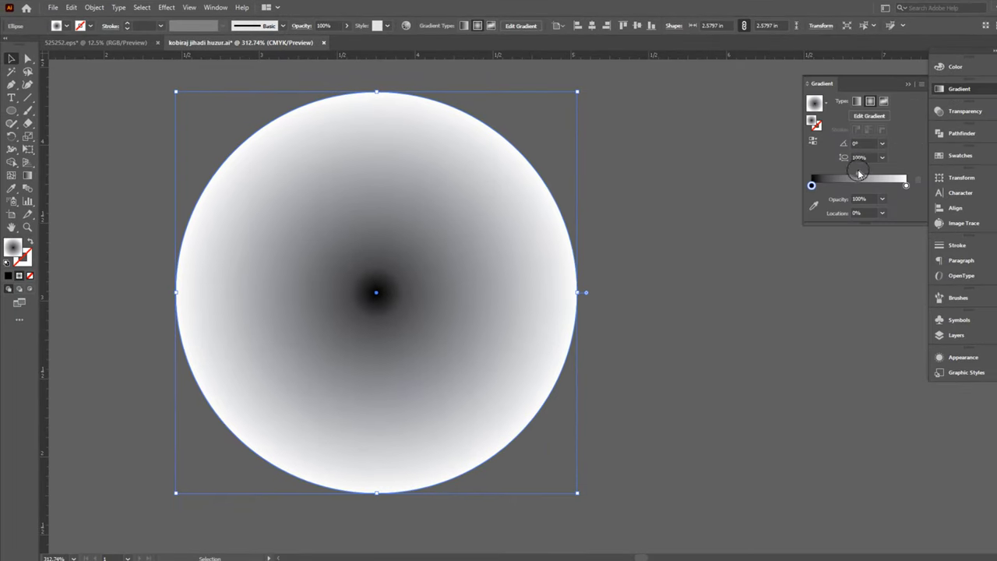
{"action": "left_click_drag", "start_coordinate": [859, 173], "coordinate": [874, 175]}
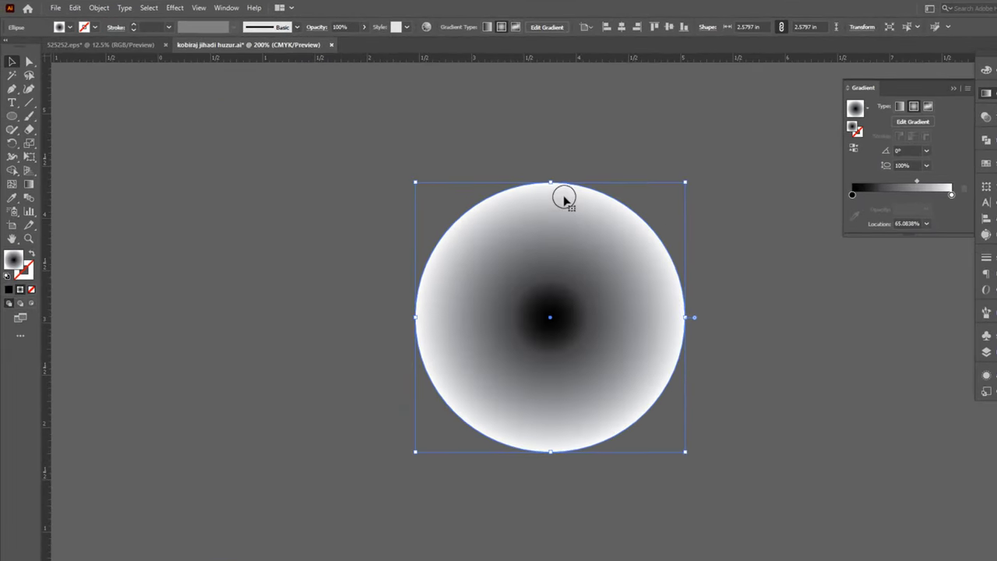
{"action": "left_click_drag", "start_coordinate": [564, 199], "coordinate": [545, 257]}
{"action": "left_click_drag", "start_coordinate": [538, 322], "coordinate": [369, 374]}
{"action": "scroll", "coordinate": [348, 390], "scroll_direction": "up", "scroll_amount": 3}
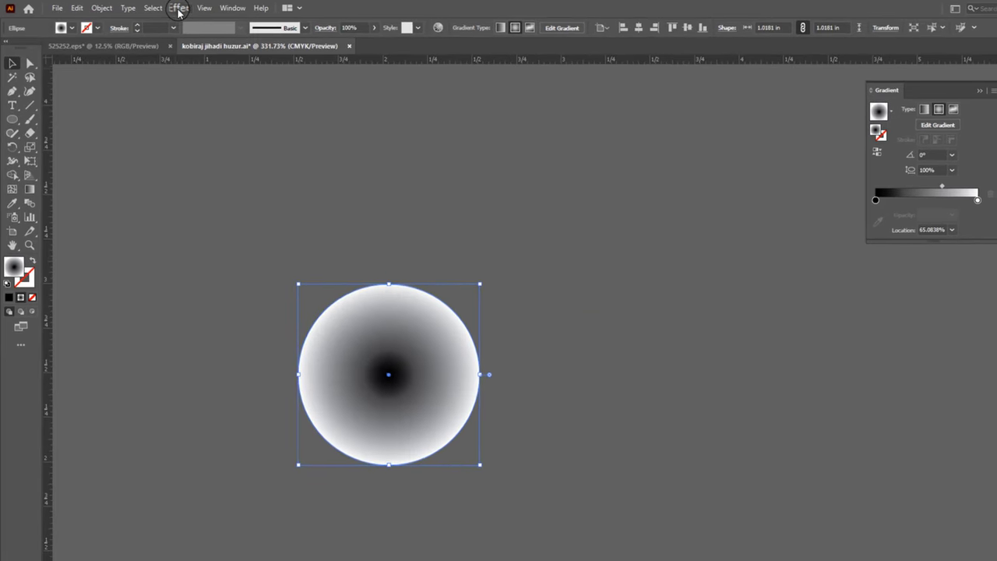
Apply the Pixelate > Color Halftone effect to the gradient circle.
{"action": "left_click", "coordinate": [178, 8]}
{"action": "left_click", "coordinate": [393, 232]}
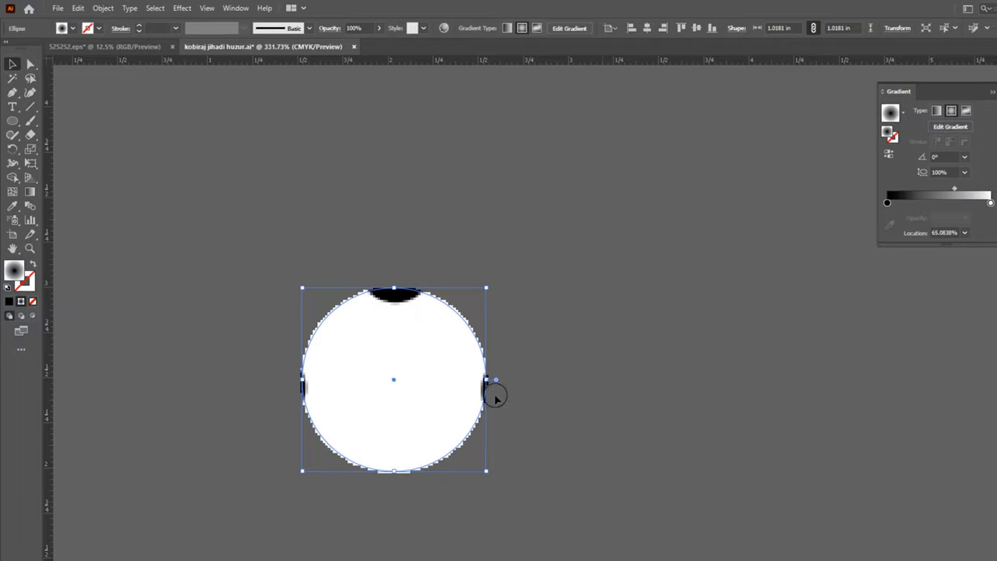
{"action": "left_click_drag", "start_coordinate": [494, 389], "coordinate": [540, 361]}
{"action": "scroll", "coordinate": [531, 339], "scroll_direction": "down", "scroll_amount": 5}
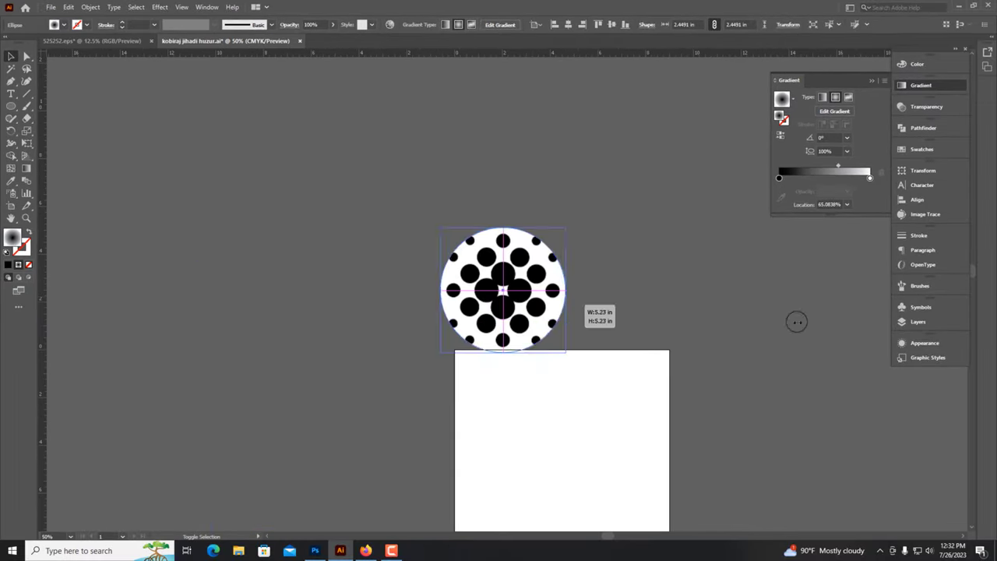
Enlarge the halftone circle to about 34.6 in across.
{"action": "left_click_drag", "start_coordinate": [536, 291], "coordinate": [754, 312]}
{"action": "scroll", "coordinate": [530, 292], "scroll_direction": "down", "scroll_amount": 5}
{"action": "left_click_drag", "start_coordinate": [531, 291], "coordinate": [581, 308]}
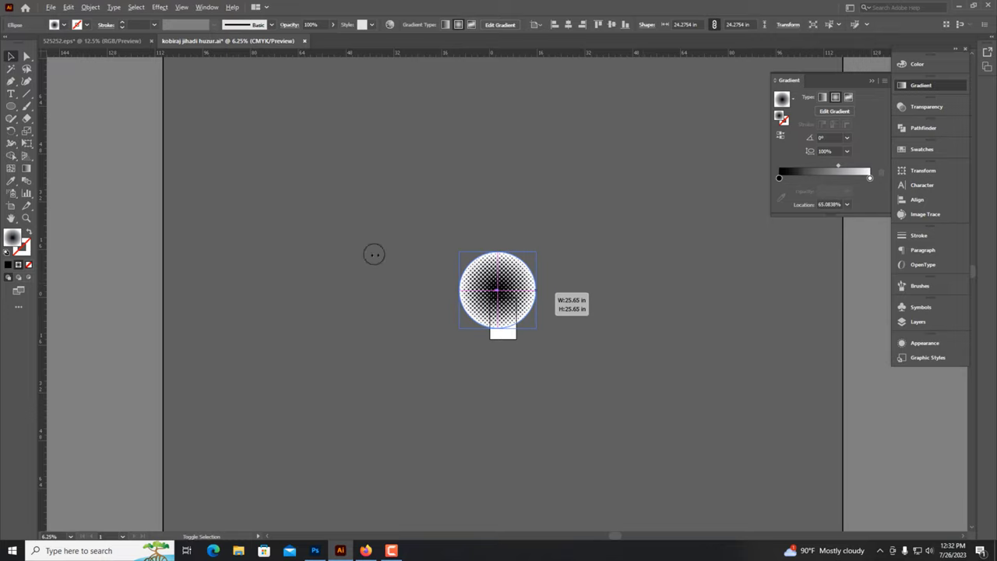
{"action": "scroll", "coordinate": [545, 308], "scroll_direction": "up", "scroll_amount": 5}
{"action": "left_click_drag", "start_coordinate": [374, 254], "coordinate": [534, 307]}
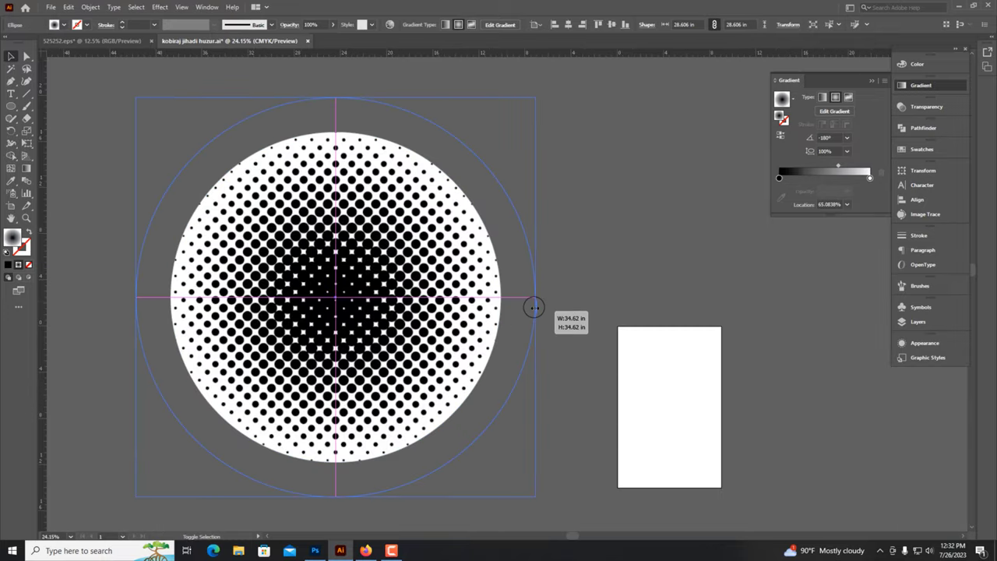
{"action": "left_click", "coordinate": [90, 7]}
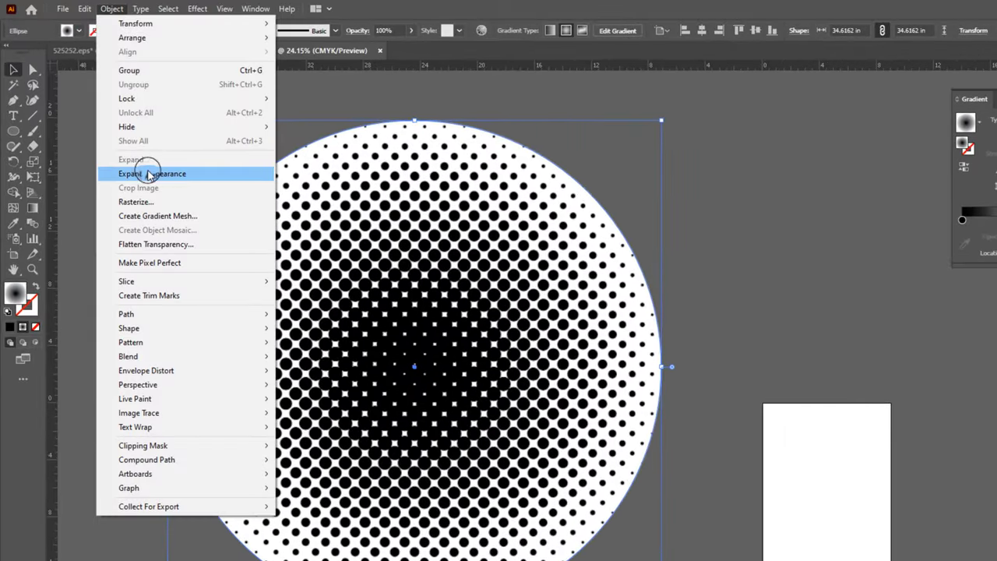
Expand the halftone's appearance and run Image Trace on it, accepting the warning.
{"action": "left_click", "coordinate": [148, 174]}
{"action": "left_click", "coordinate": [111, 9]}
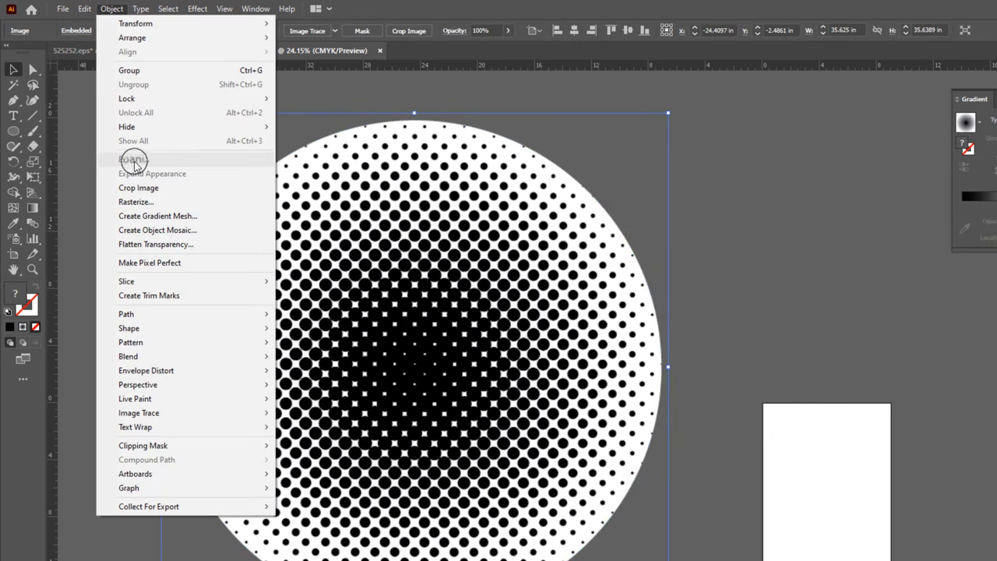
{"action": "left_click", "coordinate": [529, 144]}
{"action": "left_click", "coordinate": [316, 33]}
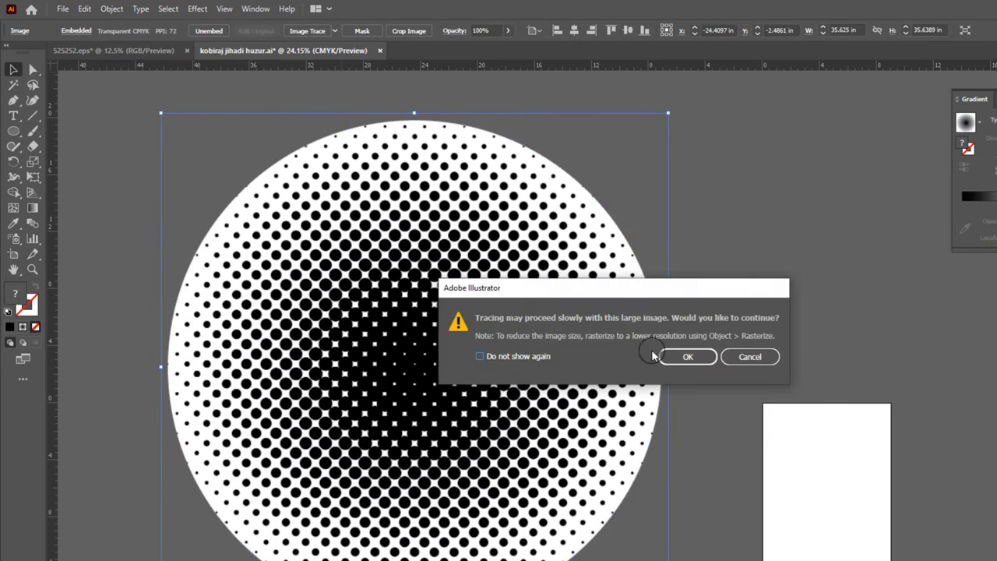
{"action": "left_click", "coordinate": [686, 354]}
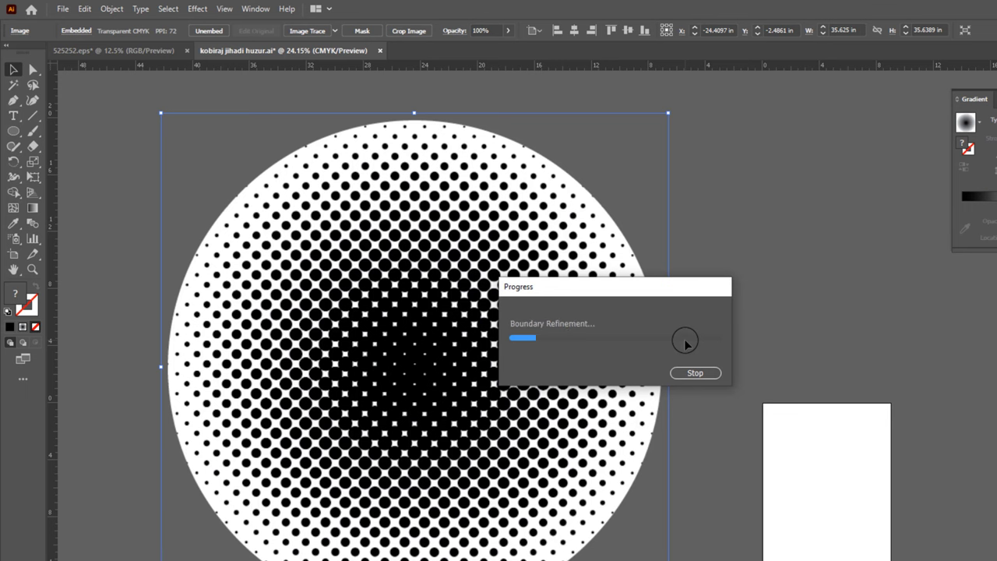
Expand the trace into vector paths, ungroup them, and select the white background.
{"action": "left_click", "coordinate": [316, 35]}
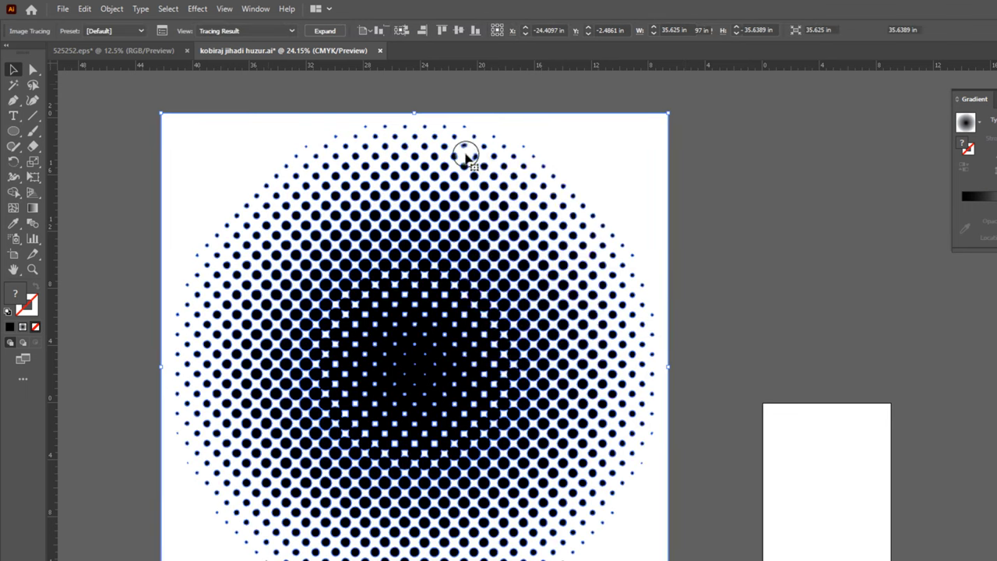
{"action": "right_click", "coordinate": [467, 151]}
{"action": "left_click", "coordinate": [503, 260]}
{"action": "left_click", "coordinate": [448, 288]}
Delete the white background and all white dots using Select > Same > Fill Color.
{"action": "key", "text": "Delete"}
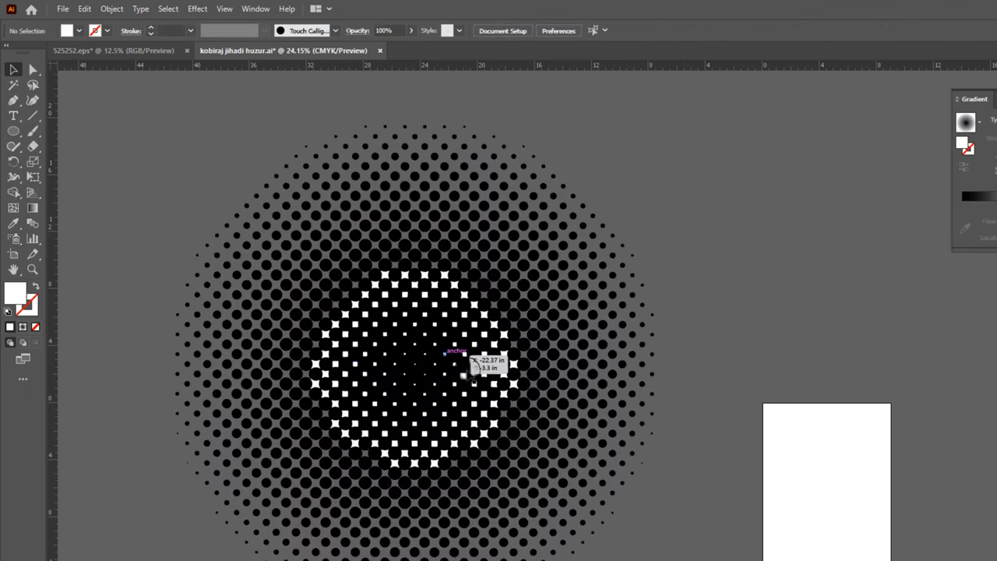
{"action": "left_click", "coordinate": [472, 304]}
{"action": "left_click", "coordinate": [167, 8]}
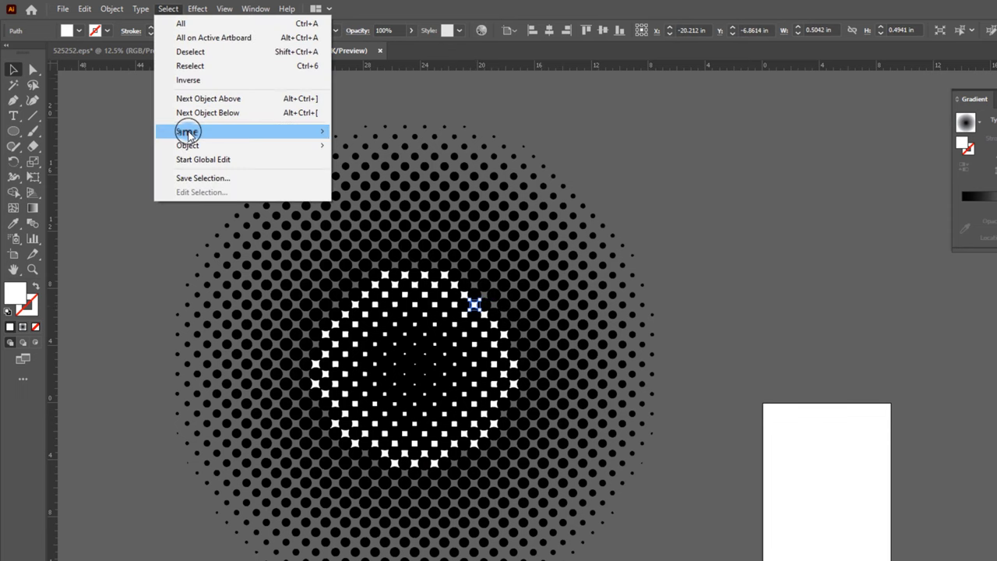
{"action": "left_click", "coordinate": [370, 173]}
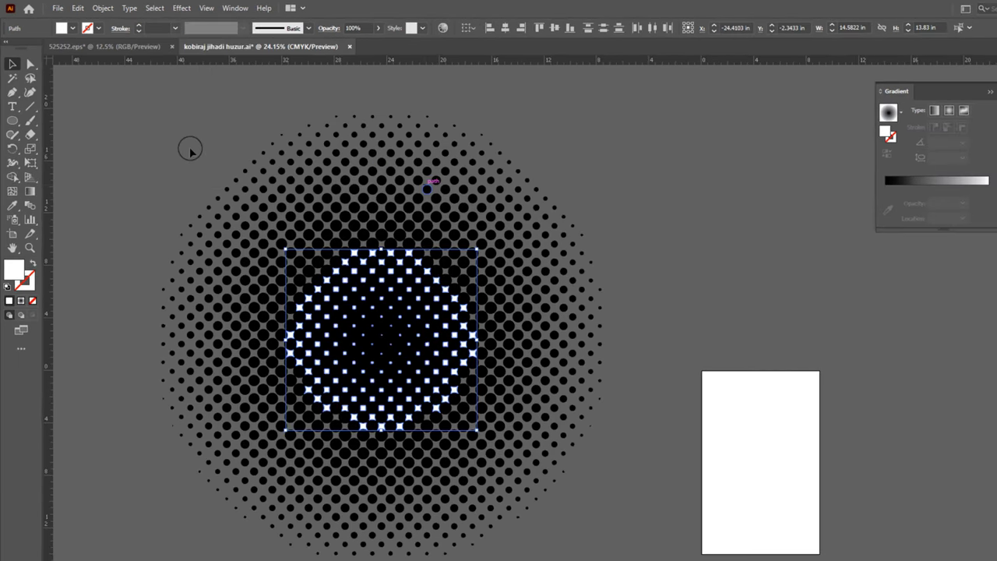
{"action": "key", "text": "Delete"}
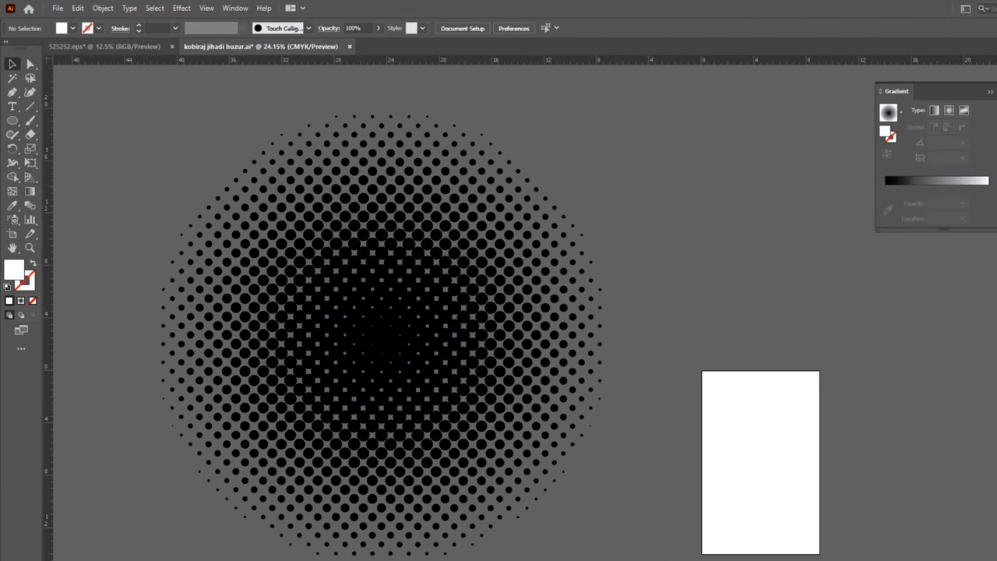
Release the central compound path and delete its solid black centre.
{"action": "left_click", "coordinate": [491, 350]}
{"action": "left_click", "coordinate": [391, 351]}
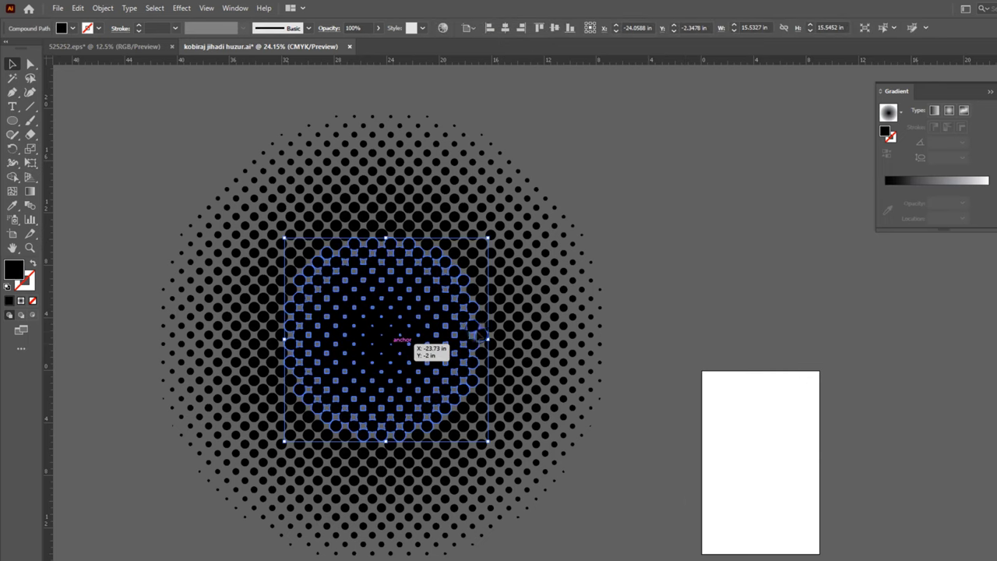
{"action": "key", "text": "Delete"}
{"action": "key", "text": "ctrl+z"}
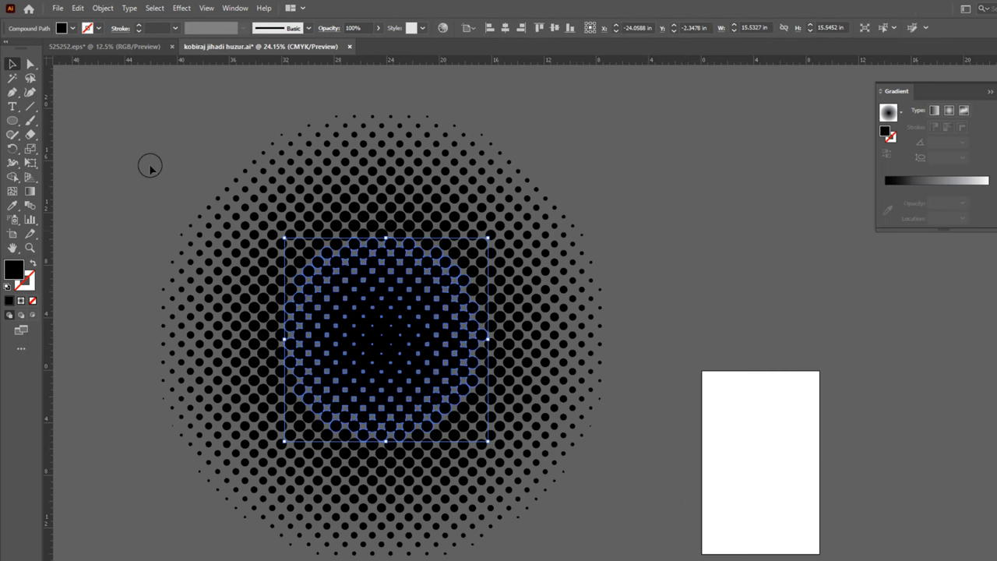
{"action": "right_click", "coordinate": [405, 321]}
{"action": "left_click", "coordinate": [468, 405]}
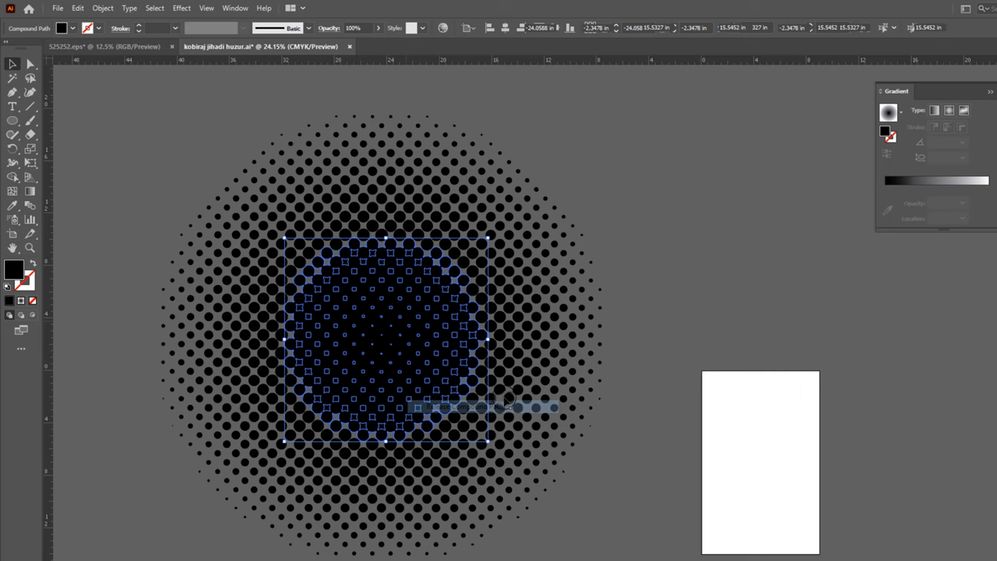
{"action": "left_click", "coordinate": [407, 310]}
{"action": "key", "text": "Delete"}
Select the whole dotted ring, join its paths, and close the halftone document.
{"action": "key", "text": "ctrl+minus"}
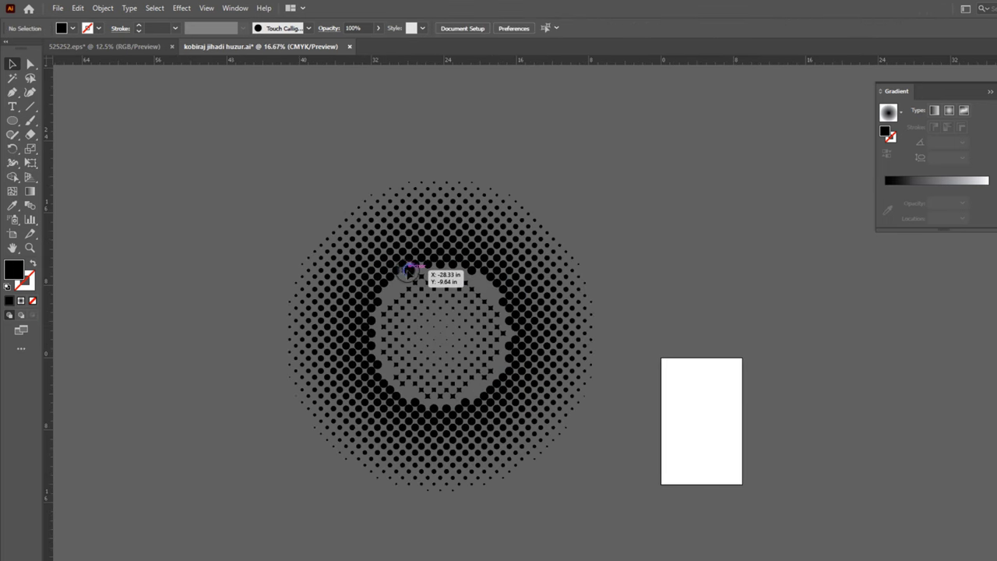
{"action": "key", "text": "ctrl+a"}
{"action": "right_click", "coordinate": [518, 229]}
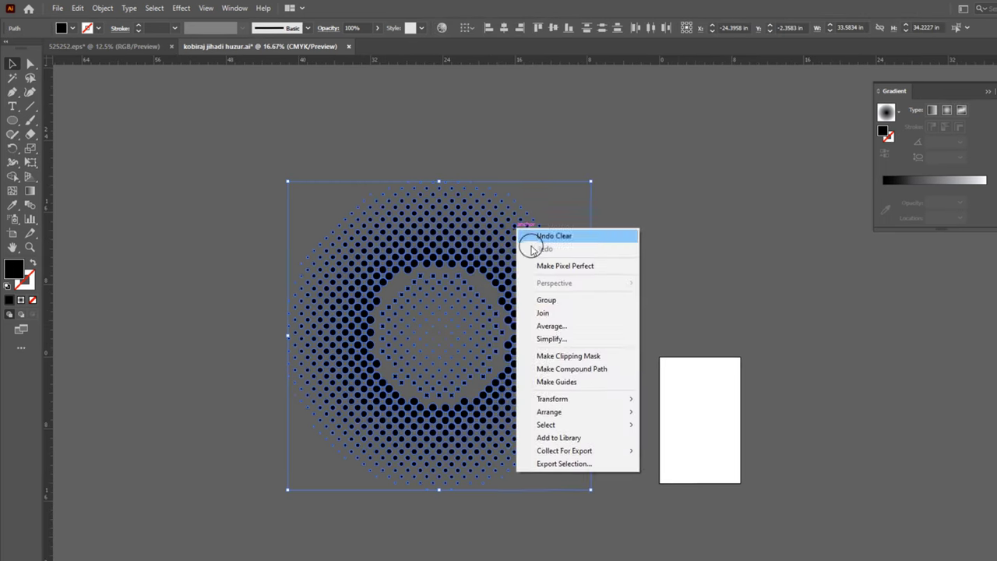
{"action": "scroll", "coordinate": [427, 278], "scroll_direction": "up", "scroll_amount": 2}
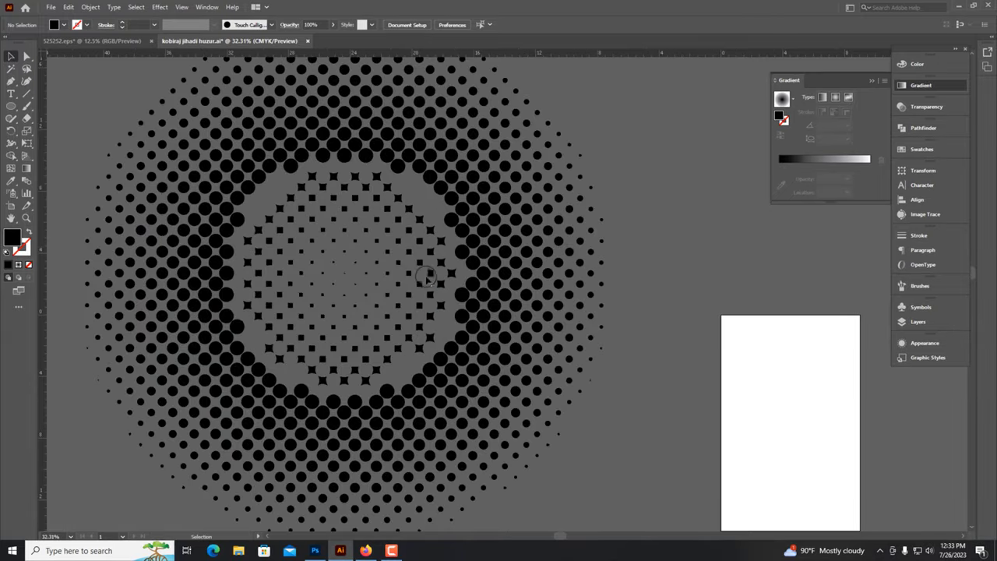
{"action": "left_click", "coordinate": [413, 232]}
{"action": "scroll", "coordinate": [623, 319], "scroll_direction": "down", "scroll_amount": 2}
{"action": "key", "text": "ctrl+a"}
{"action": "right_click", "coordinate": [503, 254]}
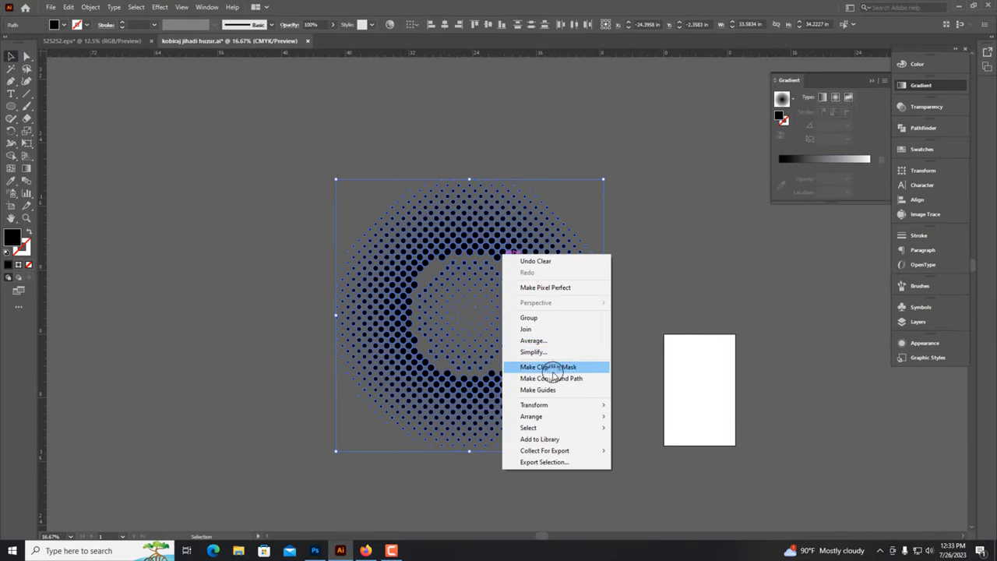
{"action": "left_click", "coordinate": [530, 328]}
{"action": "key", "text": "ctrl+w"}
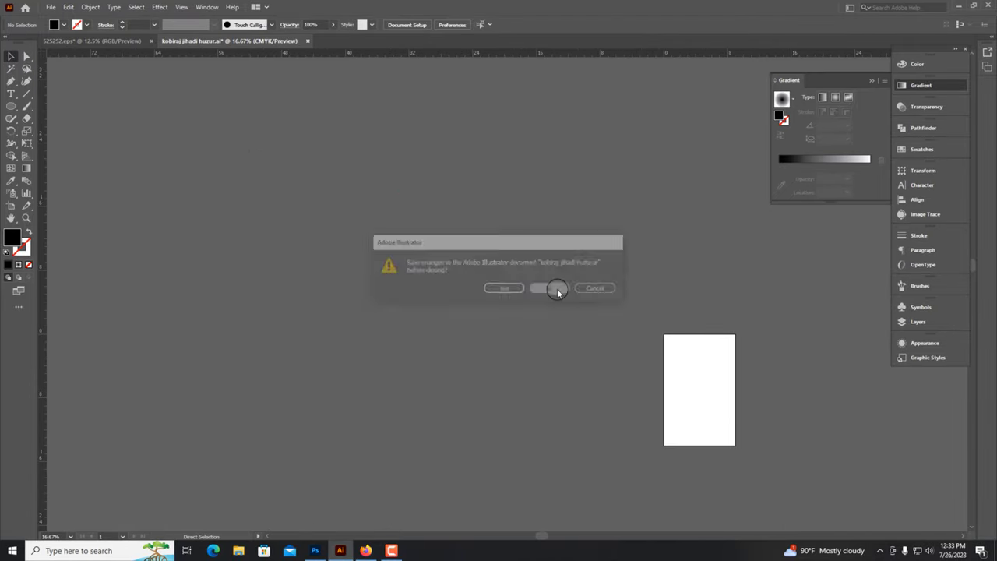
Close without saving, then paste the halftone into the label above the blue rectangle.
{"action": "left_click", "coordinate": [550, 289]}
{"action": "key", "text": "ctrl+v"}
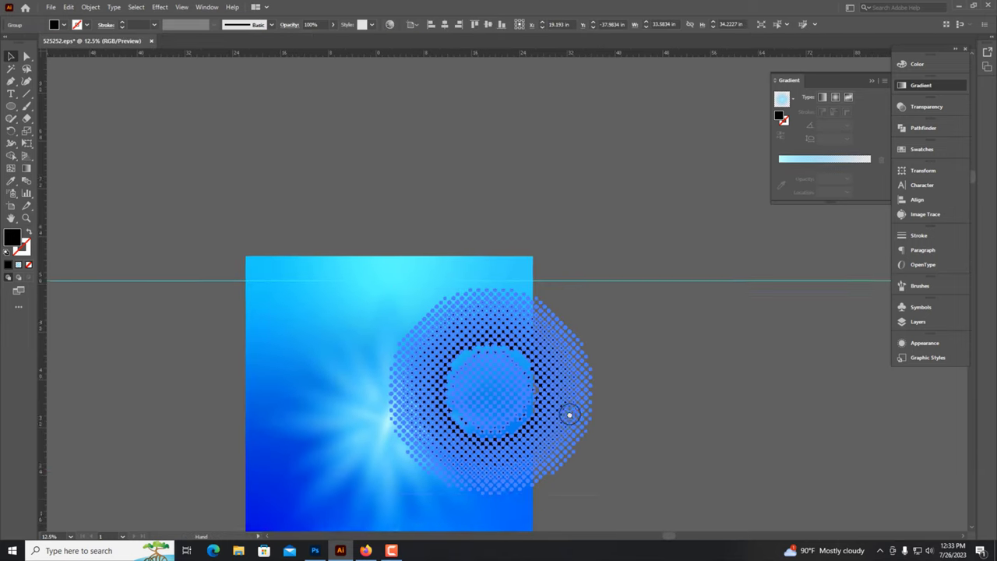
{"action": "left_click_drag", "start_coordinate": [589, 345], "coordinate": [474, 179]}
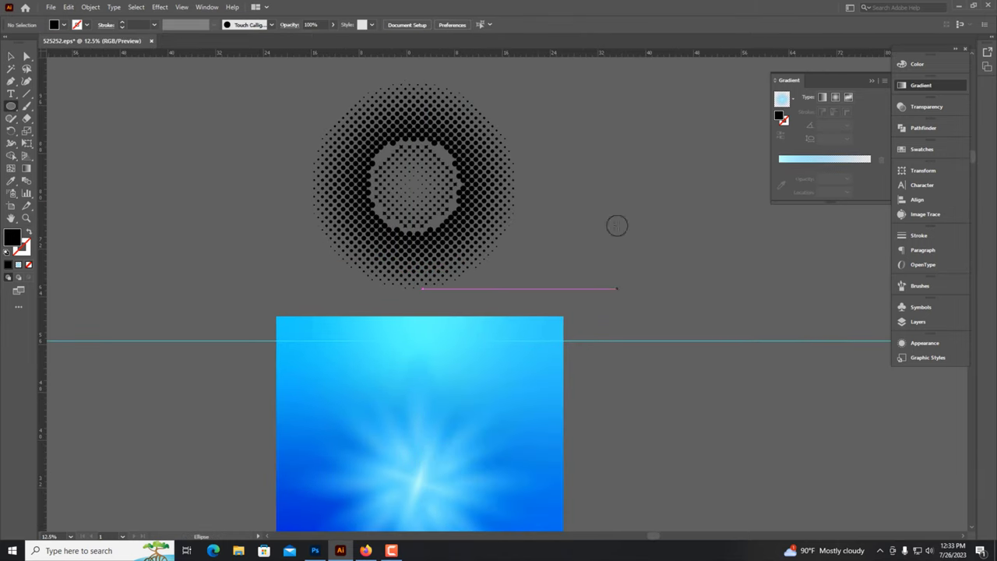
Draw a light blue radial-gradient circle and eyedropper its gradient onto the halftone ring.
{"action": "left_click_drag", "start_coordinate": [617, 225], "coordinate": [664, 271]}
{"action": "left_click", "coordinate": [827, 97]}
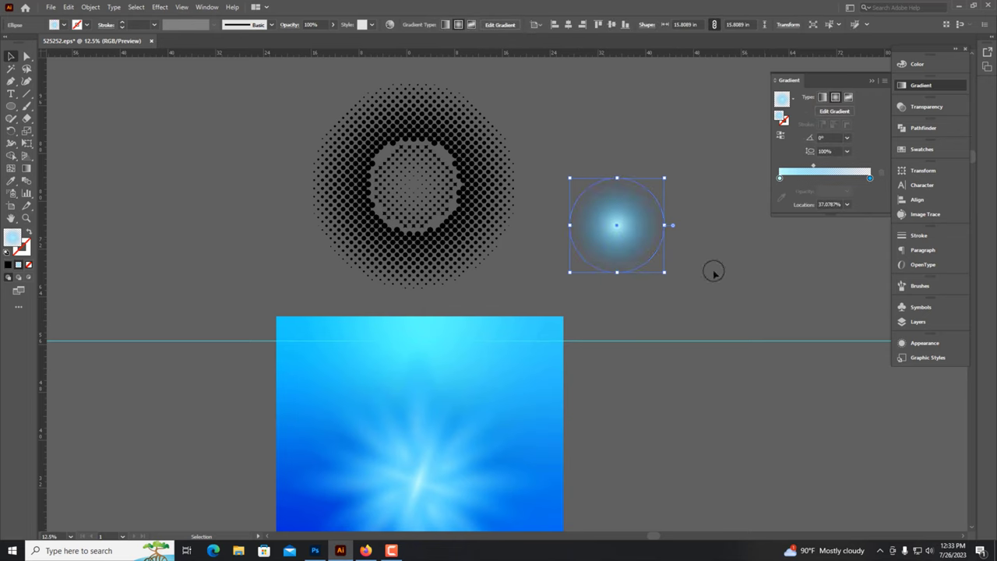
{"action": "scroll", "coordinate": [659, 251], "scroll_direction": "up", "scroll_amount": 2}
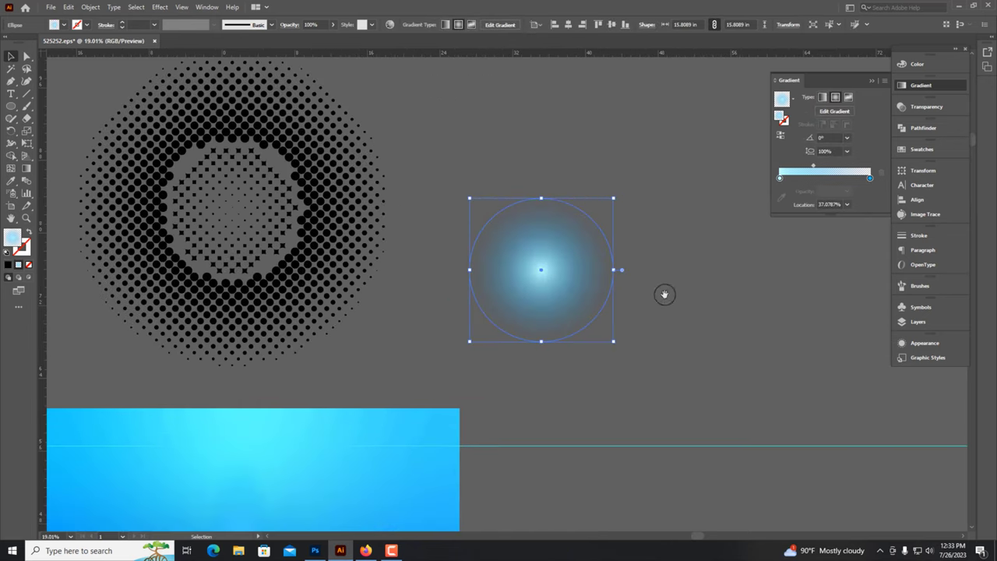
{"action": "left_click", "coordinate": [366, 234]}
{"action": "key", "text": "i"}
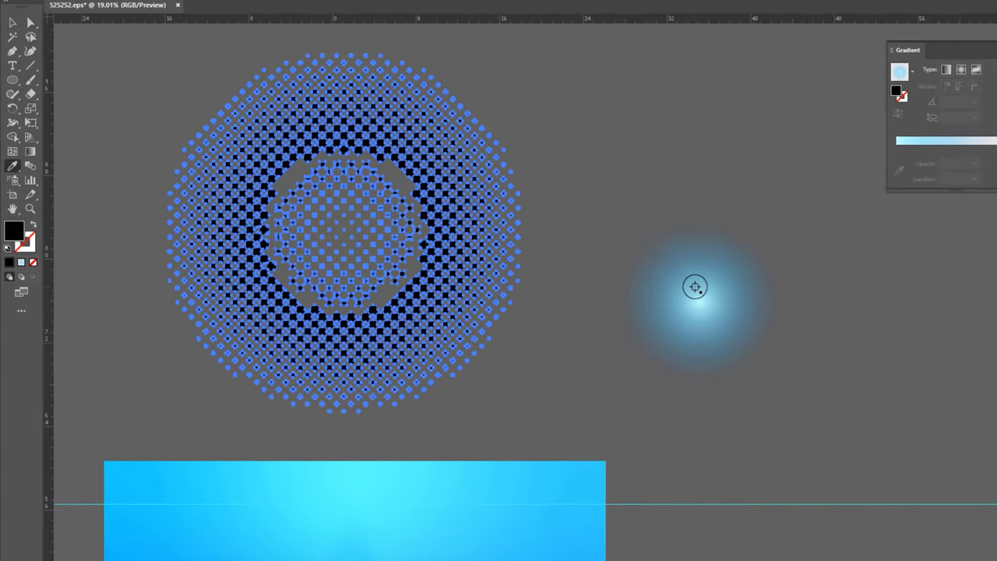
{"action": "left_click", "coordinate": [694, 286]}
Move the halftone onto the blue rectangle and enlarge it across the background.
{"action": "key", "text": "v"}
{"action": "left_click", "coordinate": [506, 245]}
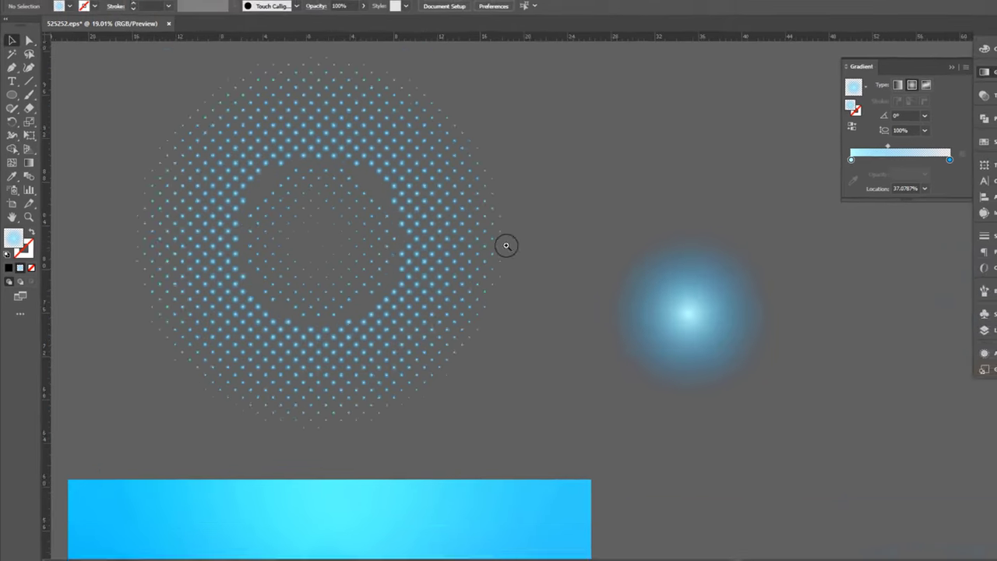
{"action": "left_click_drag", "start_coordinate": [506, 245], "coordinate": [491, 413]}
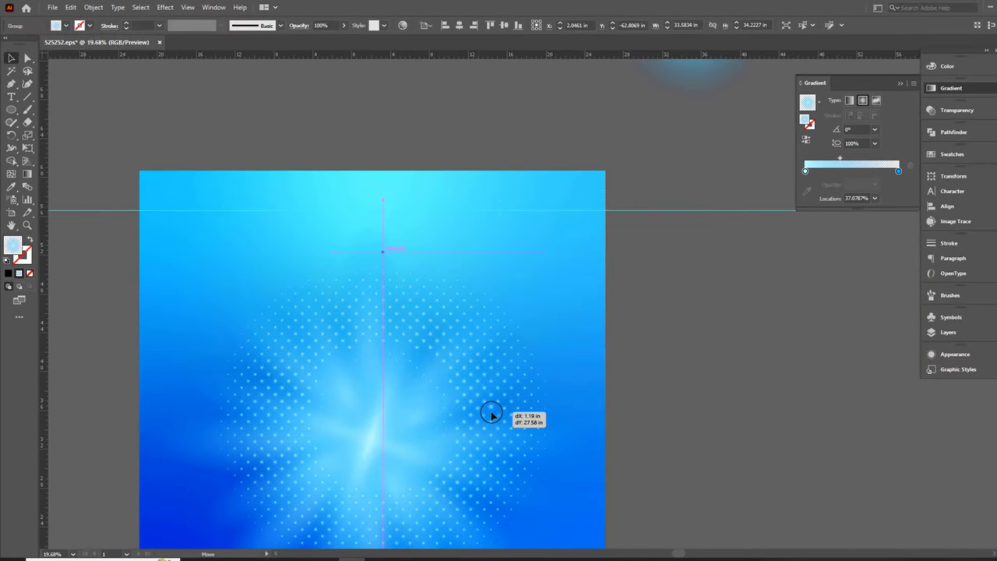
{"action": "scroll", "coordinate": [579, 361], "scroll_direction": "down", "scroll_amount": 2}
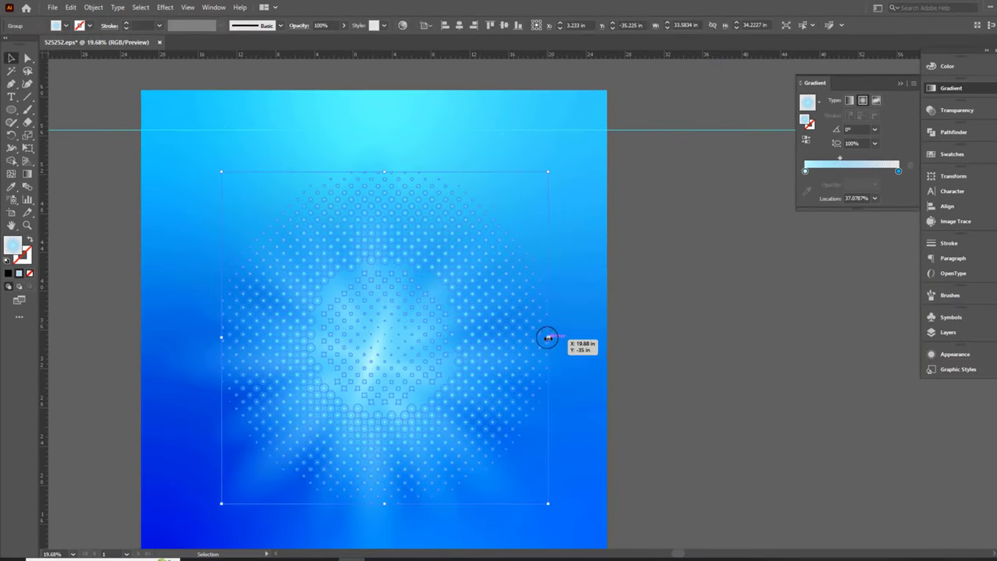
{"action": "left_click", "coordinate": [689, 413]}
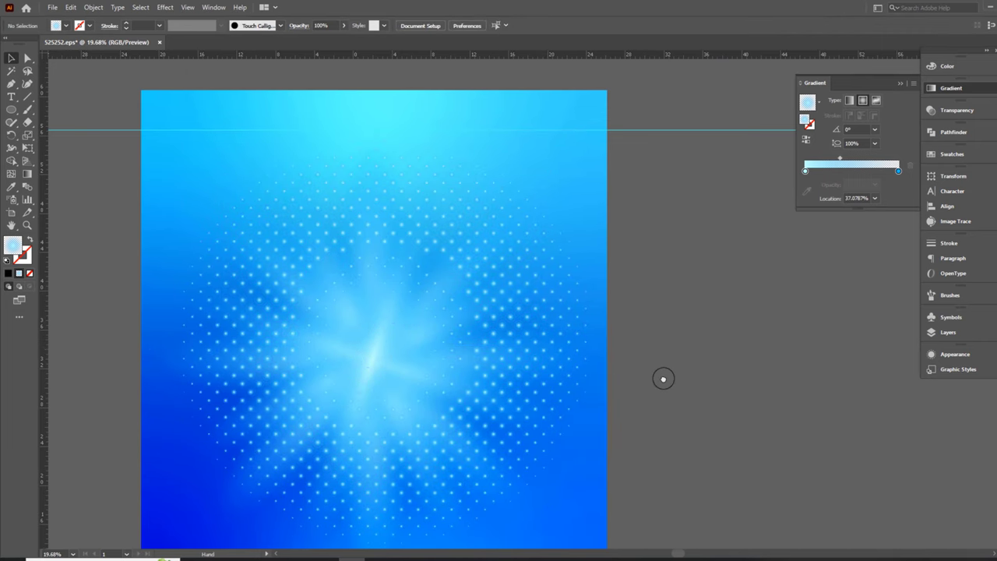
{"action": "left_click_drag", "start_coordinate": [663, 378], "coordinate": [599, 362]}
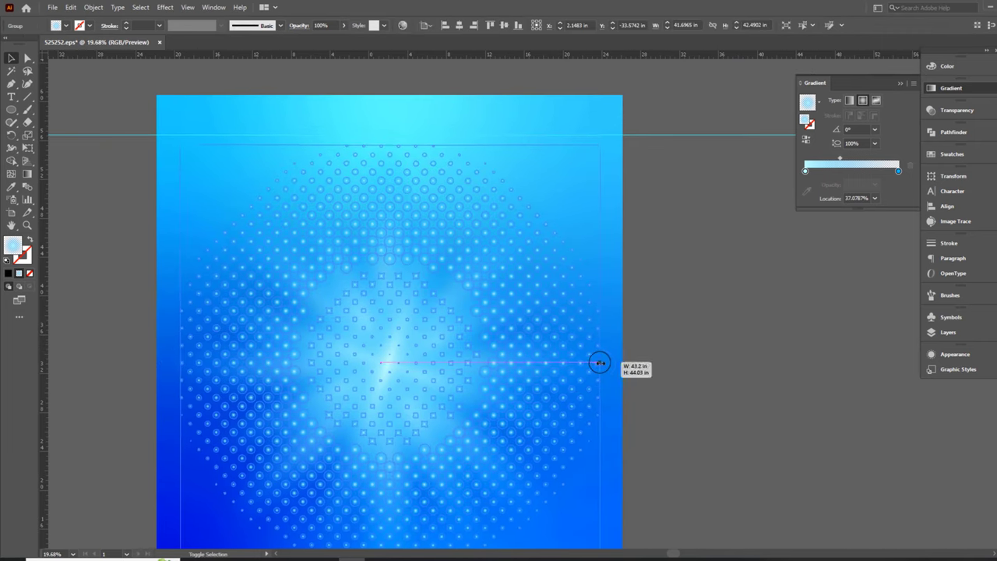
Reselect the halftone group and shift it right over the blue background.
{"action": "key", "text": "ctrl+minus"}
{"action": "scroll", "coordinate": [668, 369], "scroll_direction": "down", "scroll_amount": 1}
{"action": "scroll", "coordinate": [569, 367], "scroll_direction": "down", "scroll_amount": 1}
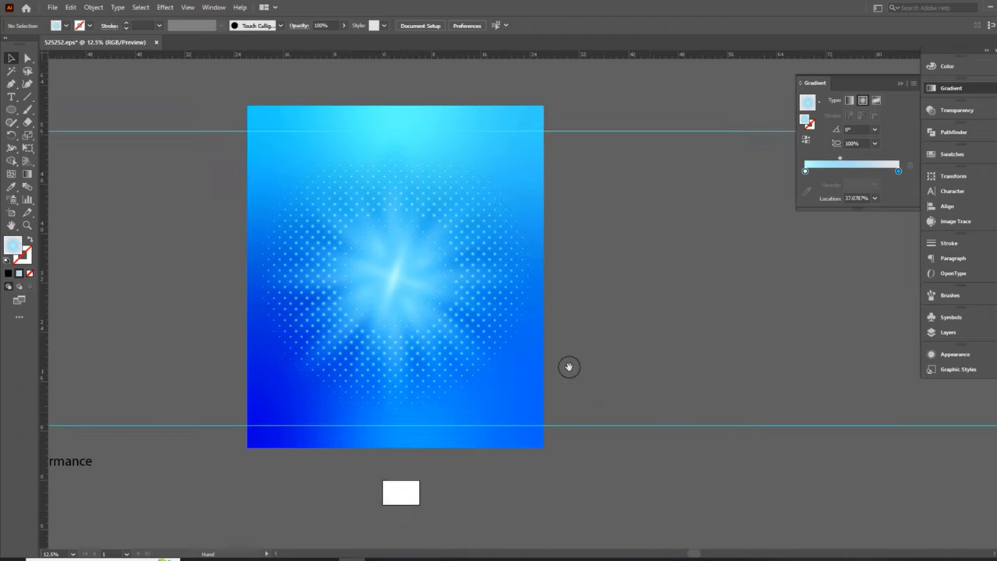
{"action": "left_click_drag", "start_coordinate": [568, 367], "coordinate": [582, 392]}
{"action": "left_click", "coordinate": [421, 331]}
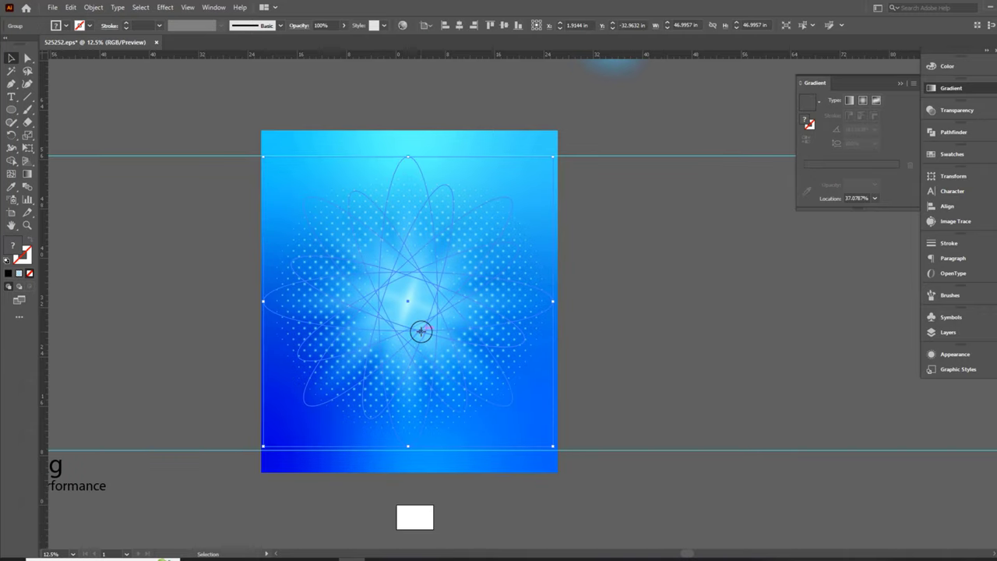
{"action": "left_click", "coordinate": [613, 345]}
{"action": "scroll", "coordinate": [548, 332], "scroll_direction": "up", "scroll_amount": 1}
{"action": "scroll", "coordinate": [433, 312], "scroll_direction": "up", "scroll_amount": 1}
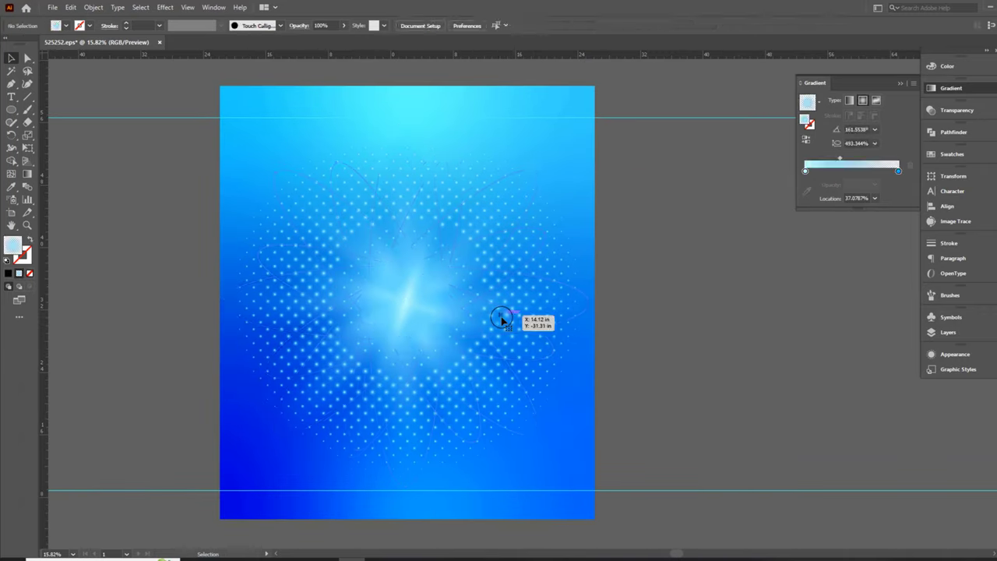
{"action": "left_click", "coordinate": [502, 319]}
{"action": "scroll", "coordinate": [433, 296], "scroll_direction": "up", "scroll_amount": 2}
{"action": "left_click", "coordinate": [956, 110]}
{"action": "left_click_drag", "start_coordinate": [462, 314], "coordinate": [669, 373]}
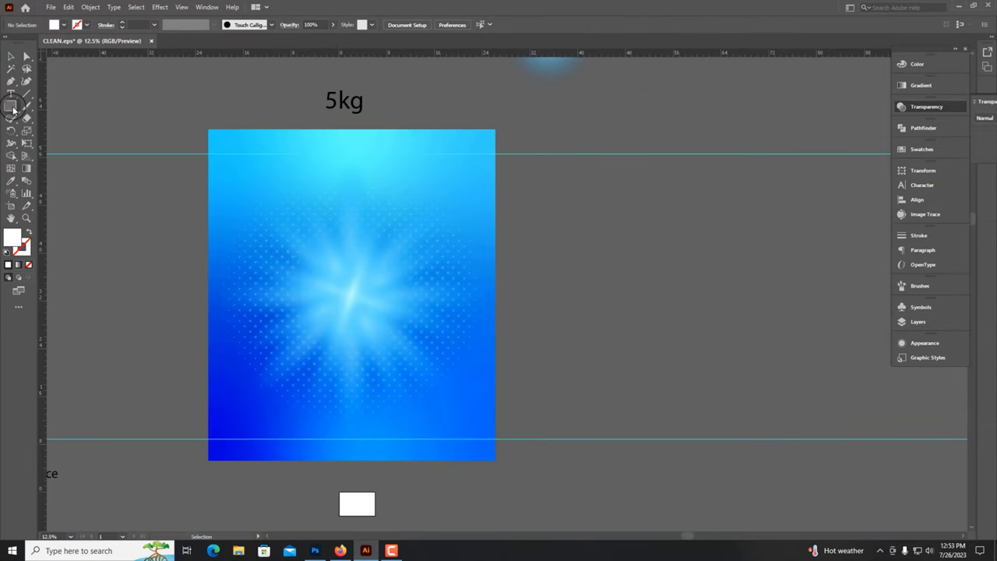
Draw a circle with the Ellipse tool and position it beside the background.
{"action": "left_click_drag", "start_coordinate": [13, 109], "coordinate": [37, 109]}
{"action": "left_click", "coordinate": [62, 132]}
{"action": "left_click_drag", "start_coordinate": [507, 229], "coordinate": [652, 345]}
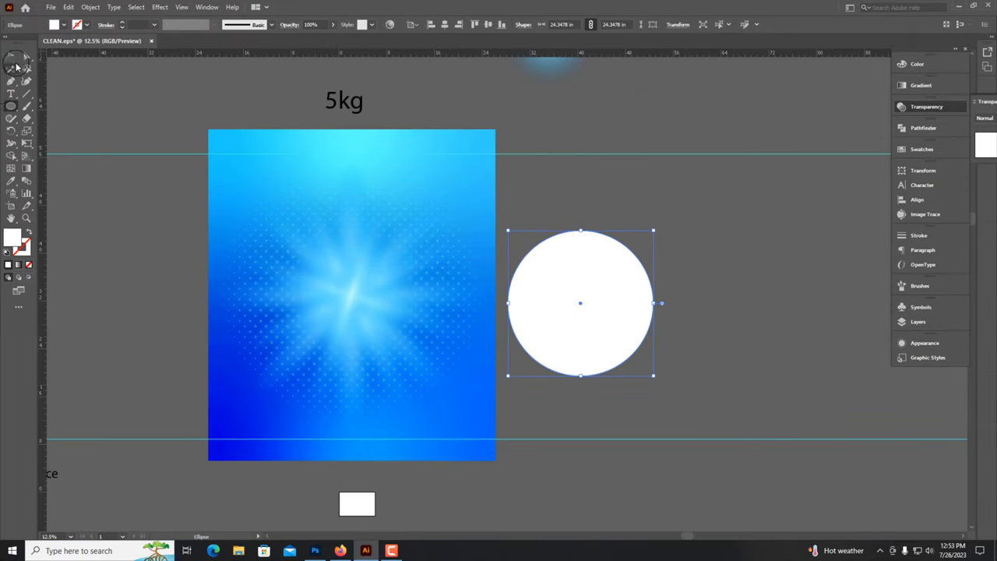
{"action": "key", "text": "v"}
{"action": "mouse_move", "coordinate": [562, 269]}
{"action": "left_mouse_down"}
{"action": "mouse_move", "coordinate": [490, 300]}
{"action": "mouse_move", "coordinate": [524, 290]}
{"action": "left_mouse_up"}
Give the circle a linear gradient from white to white at 0% opacity.
{"action": "left_click", "coordinate": [930, 88]}
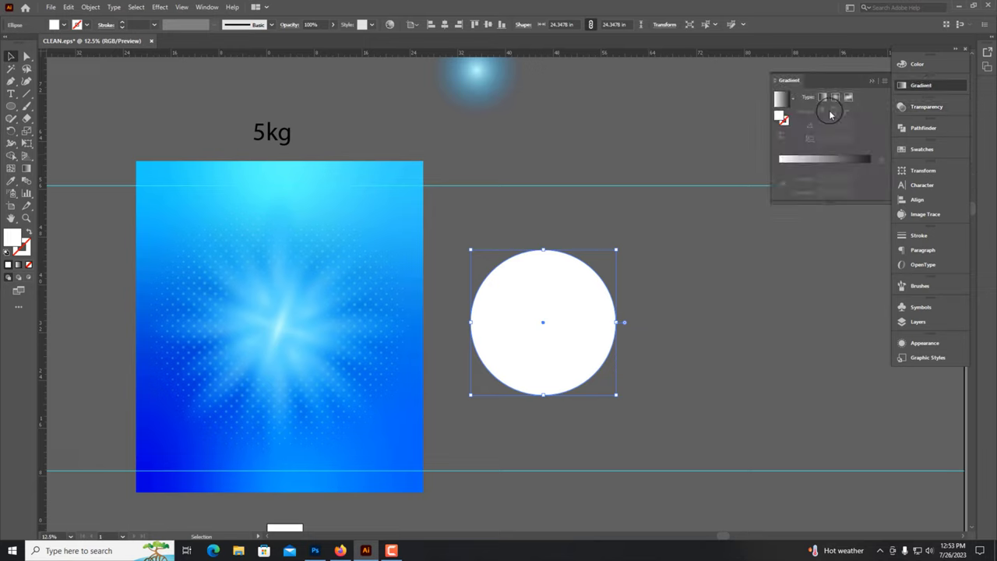
{"action": "left_click", "coordinate": [823, 98]}
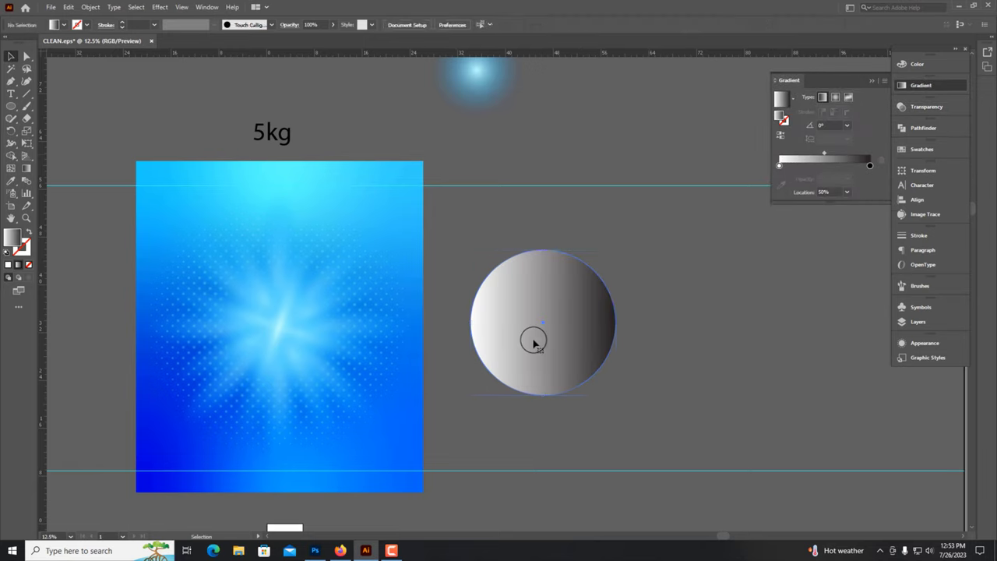
{"action": "left_click", "coordinate": [922, 66]}
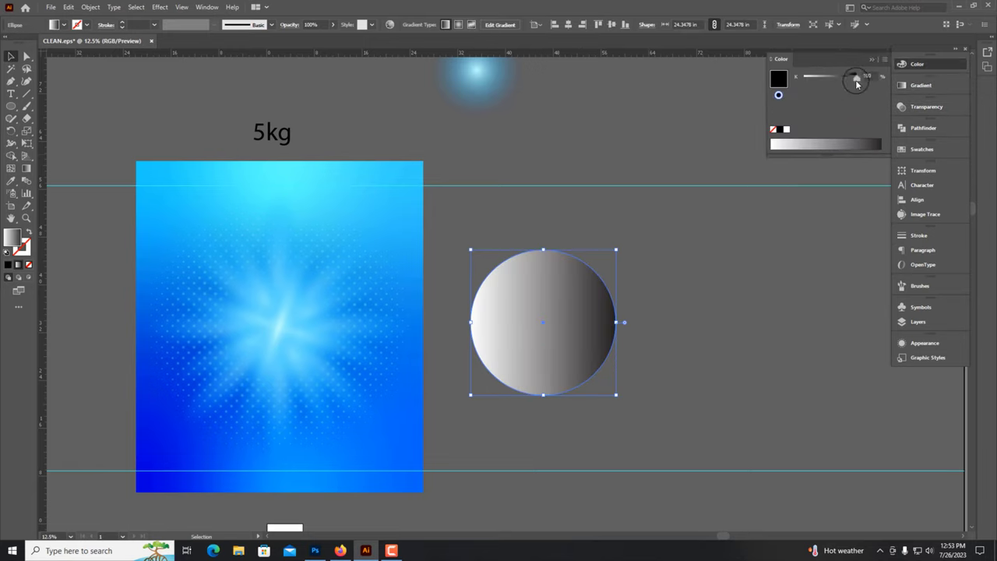
{"action": "left_click", "coordinate": [884, 62]}
{"action": "left_click", "coordinate": [911, 112]}
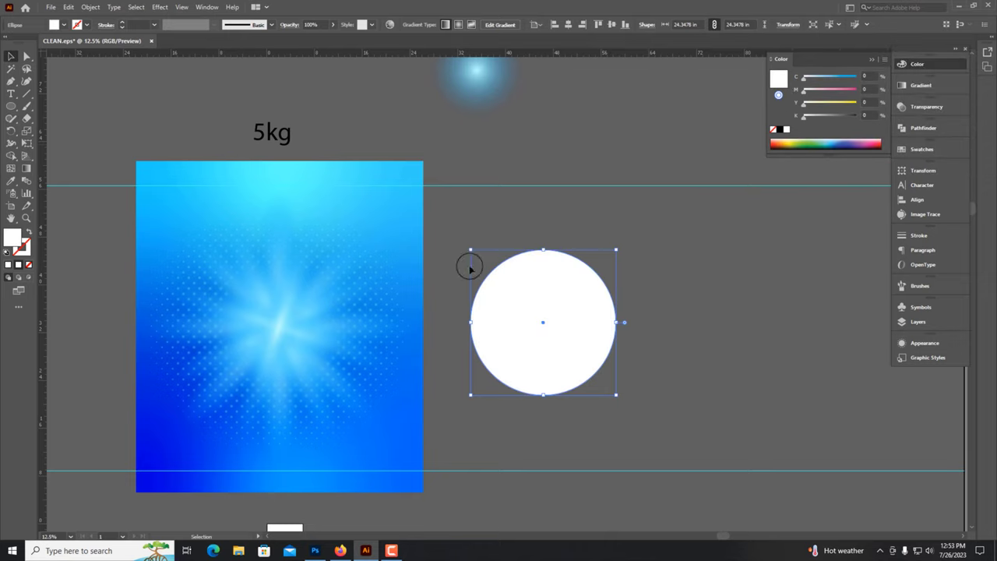
{"action": "left_click", "coordinate": [926, 86]}
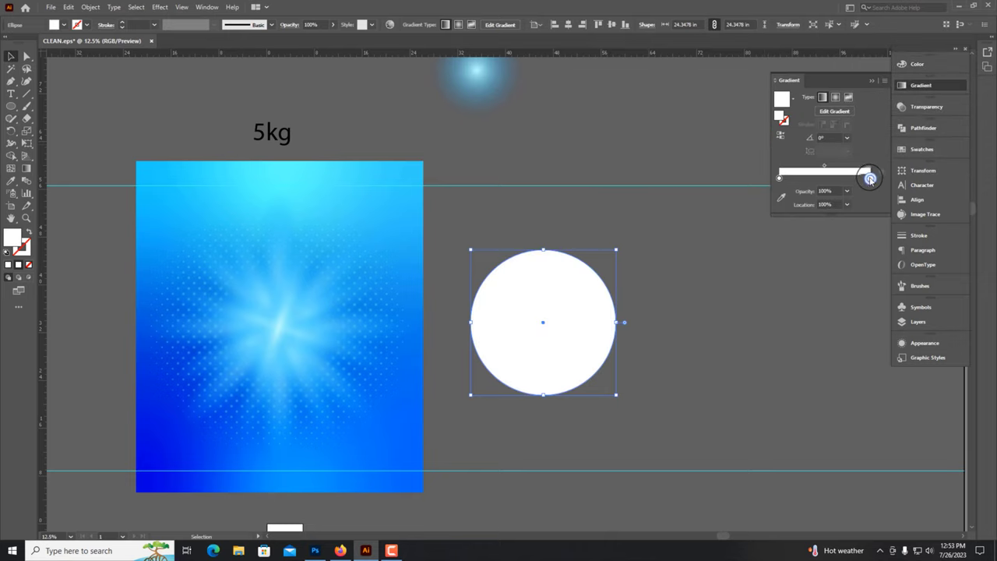
{"action": "type", "text": "0"}
{"action": "key", "text": "Return"}
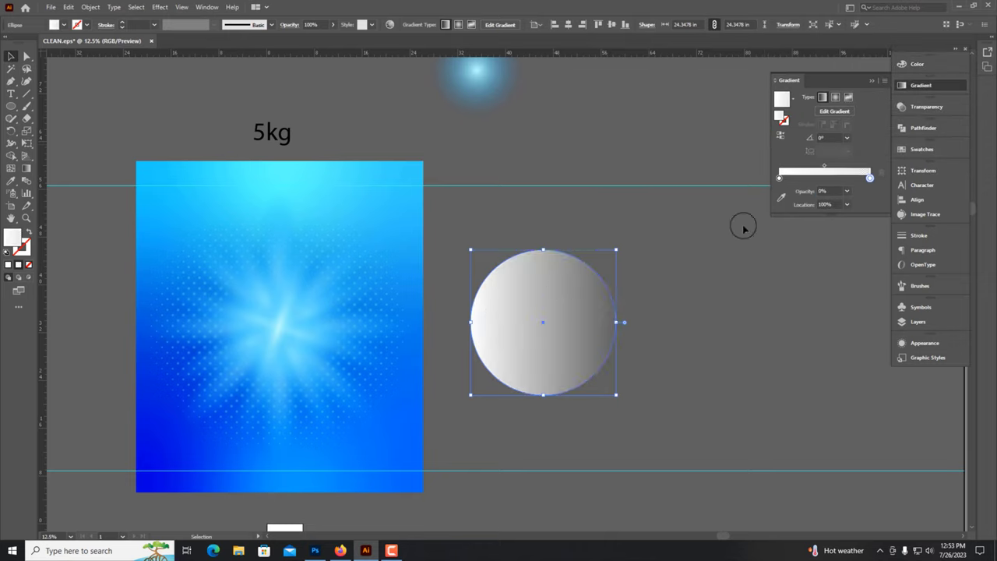
Make the gradient run vertically, with the transparent end ending mid-circle.
{"action": "left_click_drag", "start_coordinate": [469, 241], "coordinate": [621, 215]}
{"action": "left_click", "coordinate": [625, 242]}
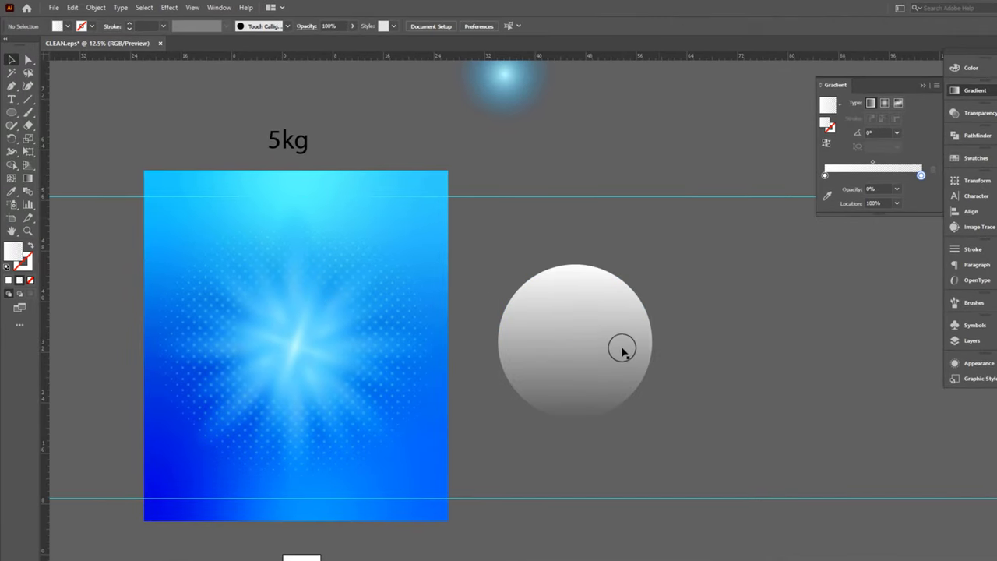
{"action": "left_click", "coordinate": [592, 350]}
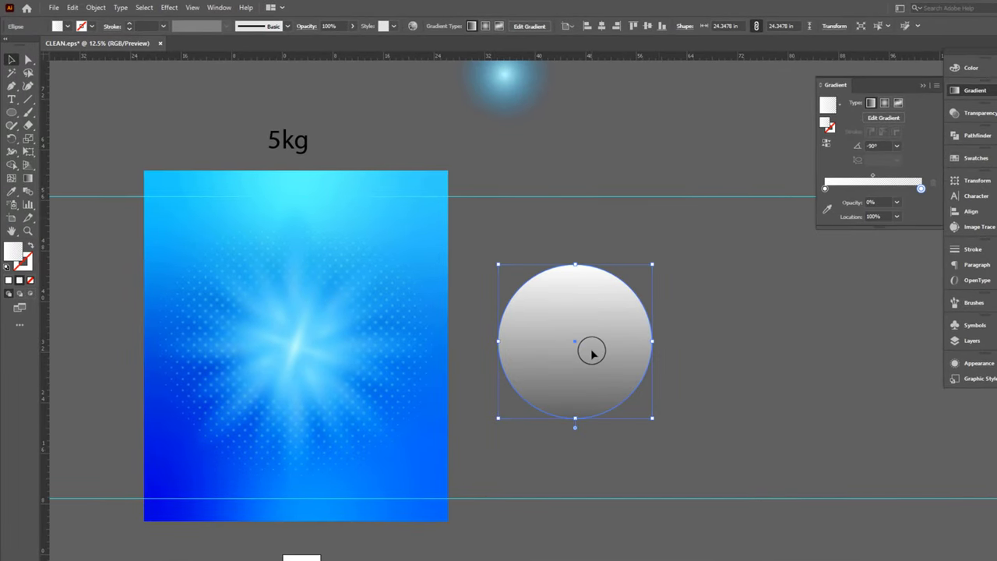
{"action": "mouse_move", "coordinate": [581, 350]}
{"action": "left_mouse_down"}
{"action": "mouse_move", "coordinate": [664, 350]}
{"action": "mouse_move", "coordinate": [574, 337]}
{"action": "left_mouse_up"}
{"action": "left_click", "coordinate": [31, 183]}
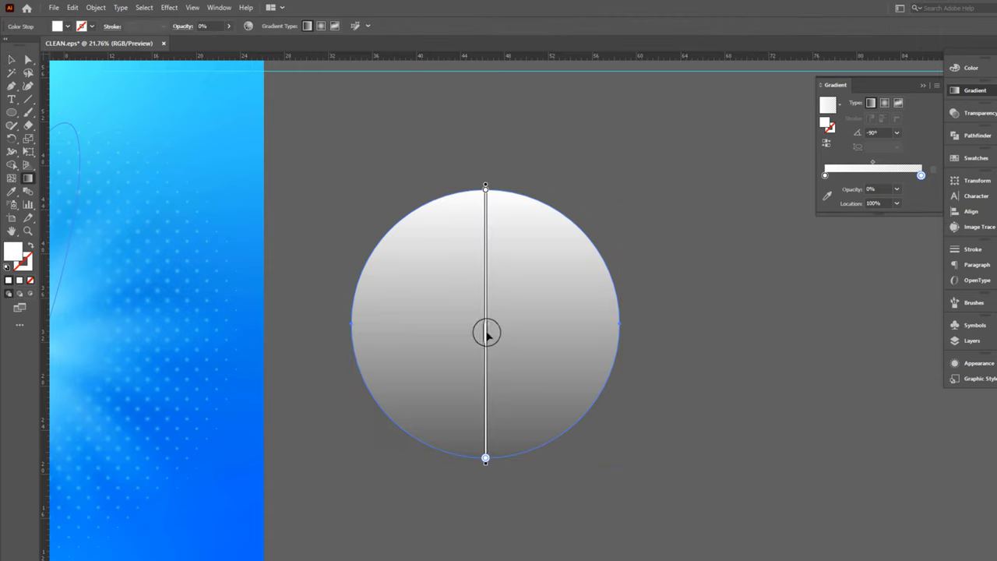
{"action": "left_click_drag", "start_coordinate": [484, 347], "coordinate": [483, 274]}
{"action": "key", "text": "ctrl+z"}
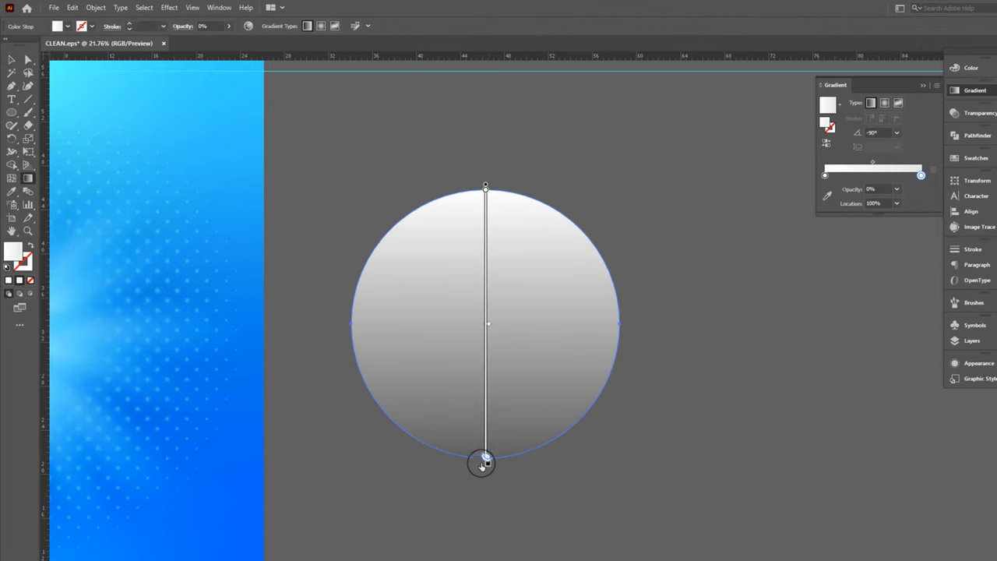
{"action": "left_click_drag", "start_coordinate": [485, 453], "coordinate": [483, 352]}
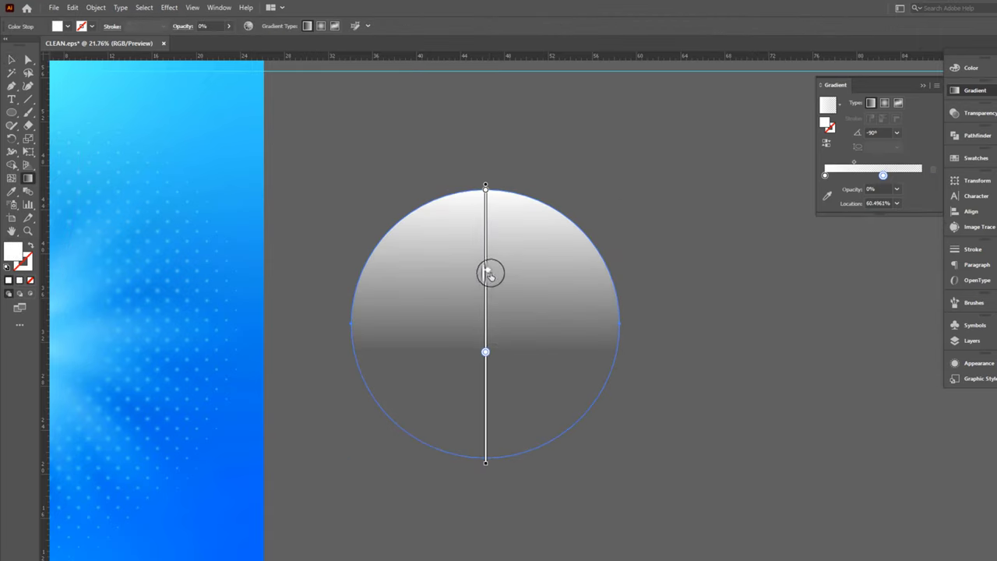
{"action": "left_click_drag", "start_coordinate": [488, 272], "coordinate": [487, 225]}
Copy the circle, paste it in front, and flip the copy's gradient to white at bottom.
{"action": "key", "text": "v"}
{"action": "left_click", "coordinate": [370, 139]}
{"action": "key", "text": "ctrl+minus"}
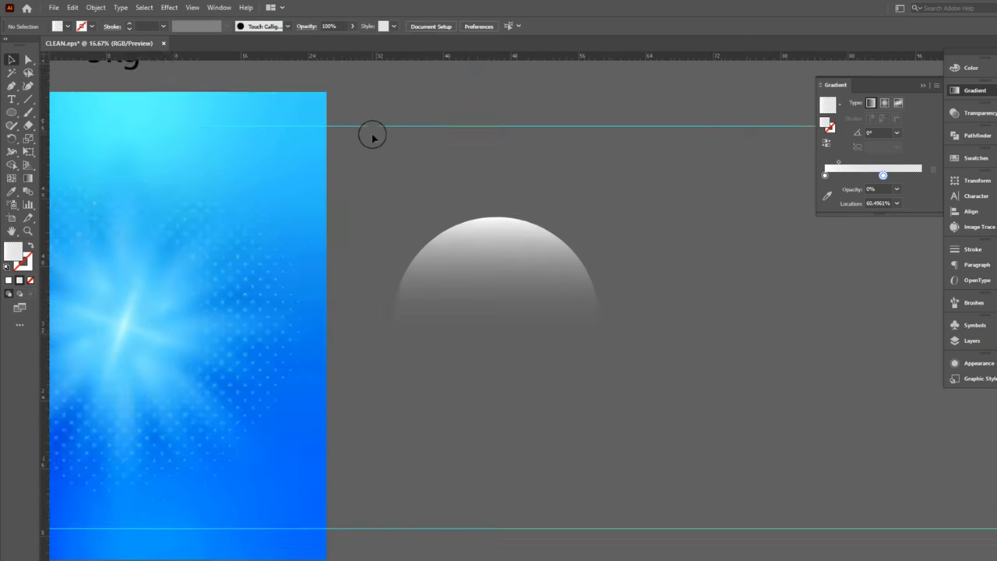
{"action": "left_click", "coordinate": [578, 285]}
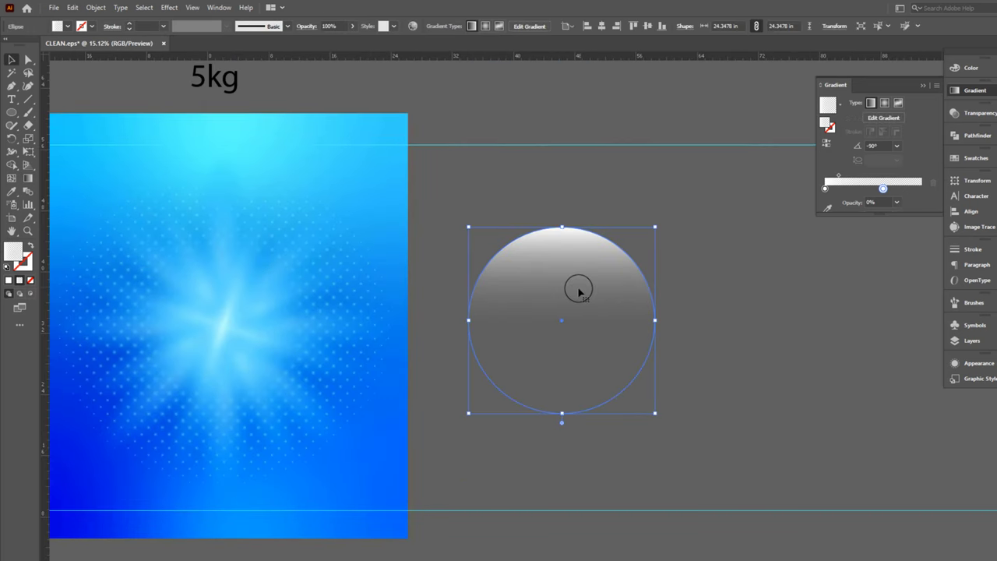
{"action": "left_click", "coordinate": [73, 7]}
{"action": "left_click", "coordinate": [84, 56]}
{"action": "left_click", "coordinate": [72, 7]}
{"action": "left_click", "coordinate": [116, 81]}
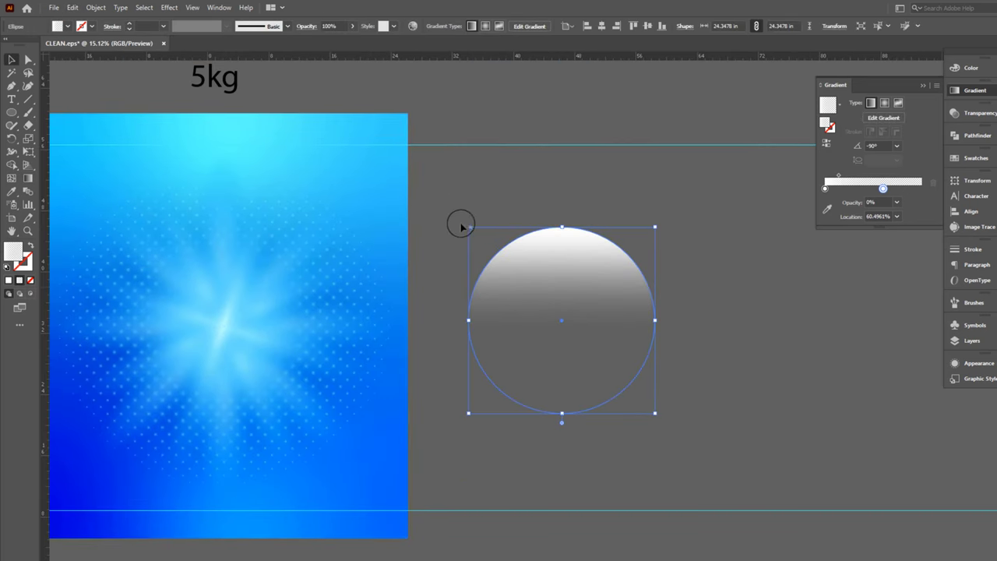
{"action": "left_click_drag", "start_coordinate": [445, 261], "coordinate": [610, 423]}
{"action": "left_click", "coordinate": [726, 419]}
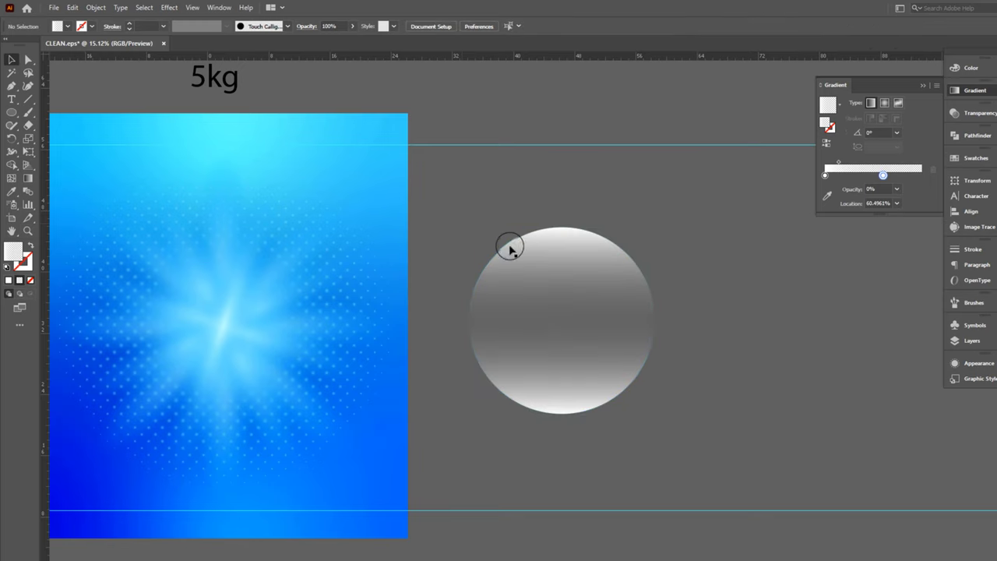
{"action": "scroll", "coordinate": [634, 313], "scroll_direction": "up", "scroll_amount": 1}
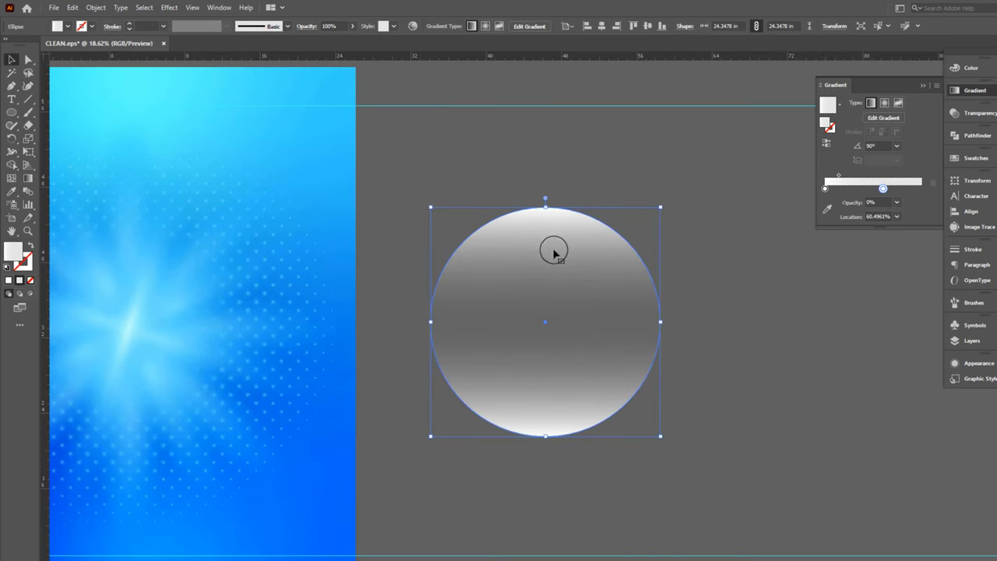
Flip the front copy and squash it into a highlight ellipse near the sphere's top.
{"action": "left_click_drag", "start_coordinate": [552, 250], "coordinate": [557, 254]}
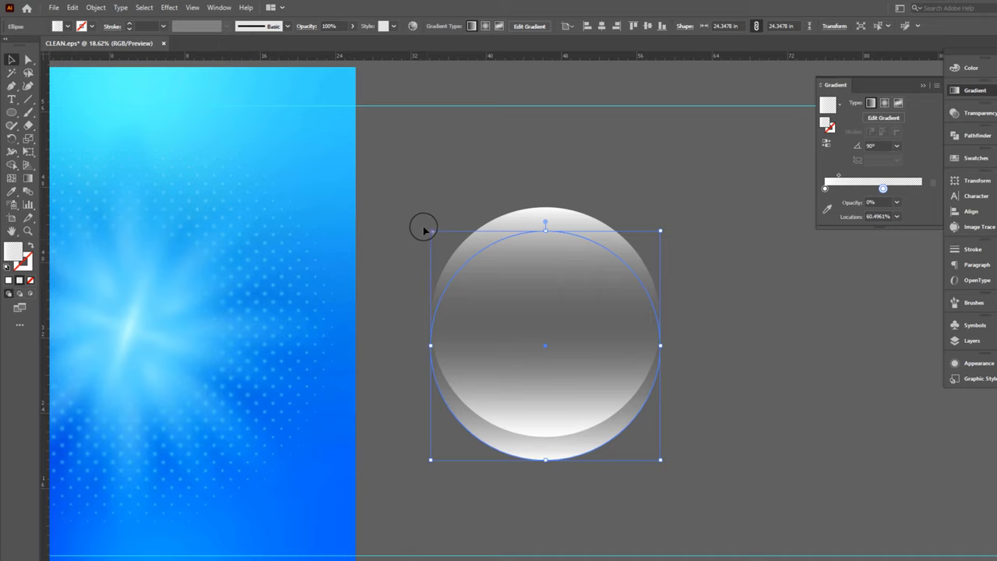
{"action": "left_click_drag", "start_coordinate": [424, 229], "coordinate": [608, 437]}
{"action": "left_click_drag", "start_coordinate": [547, 285], "coordinate": [544, 266]}
{"action": "left_click_drag", "start_coordinate": [555, 414], "coordinate": [556, 357]}
{"action": "scroll", "coordinate": [666, 317], "scroll_direction": "up", "scroll_amount": 1}
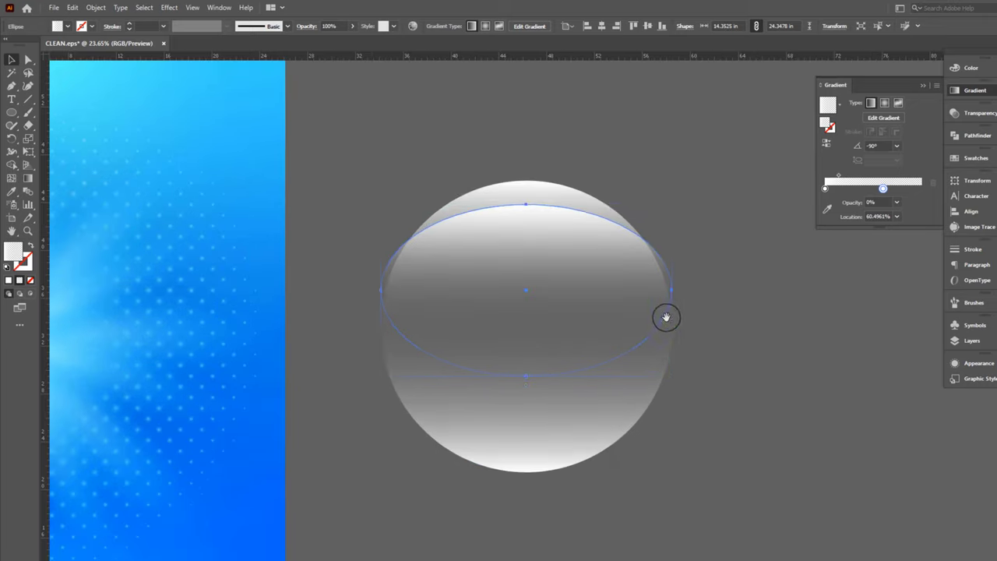
{"action": "left_click_drag", "start_coordinate": [672, 291], "coordinate": [645, 288]}
{"action": "left_click_drag", "start_coordinate": [550, 260], "coordinate": [550, 243]}
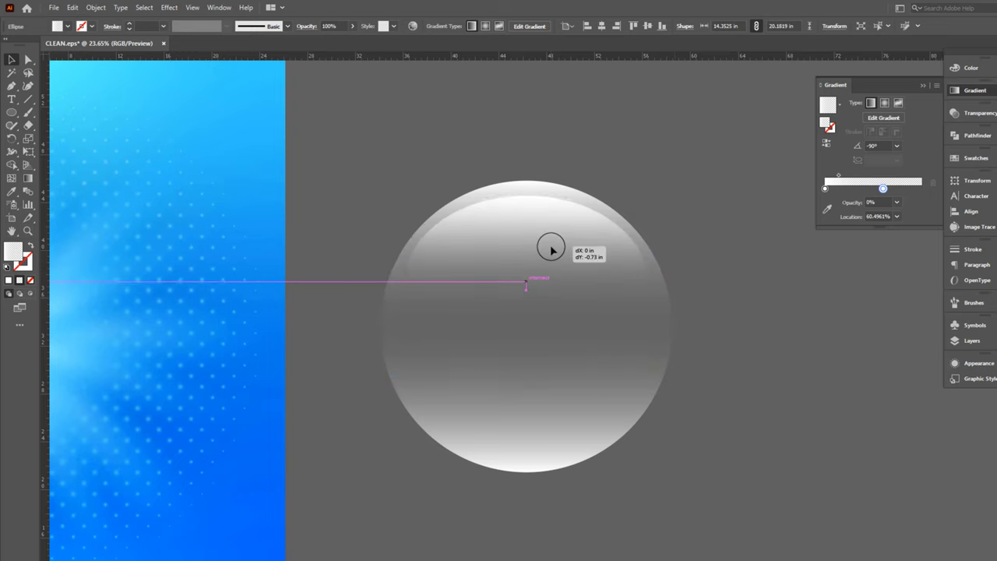
{"action": "left_click_drag", "start_coordinate": [522, 366], "coordinate": [527, 377]}
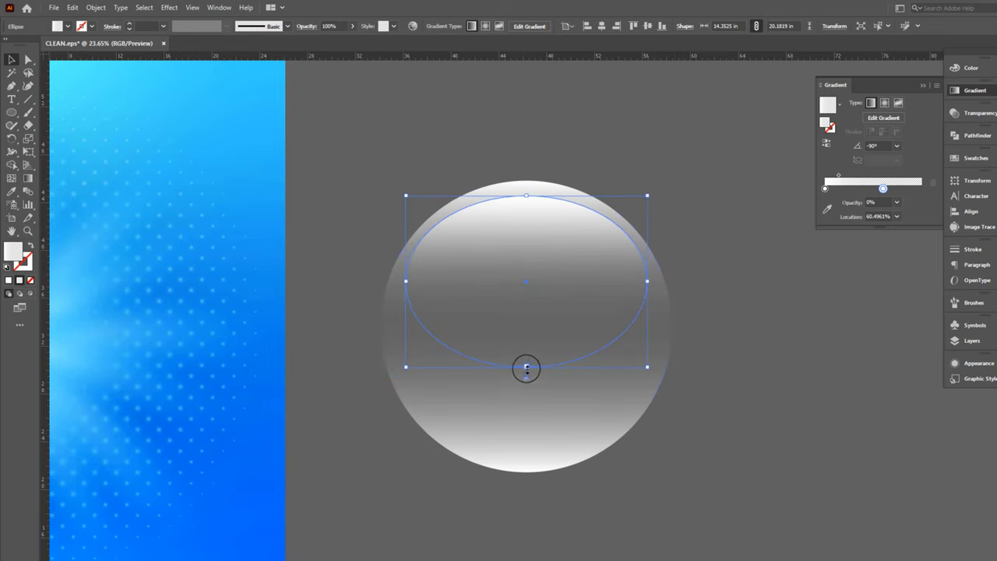
Move the blue glow into the sphere's centre, then shrink the bubble into the background's lower right.
{"action": "left_click", "coordinate": [662, 305]}
{"action": "scroll", "coordinate": [662, 304], "scroll_direction": "down", "scroll_amount": 2}
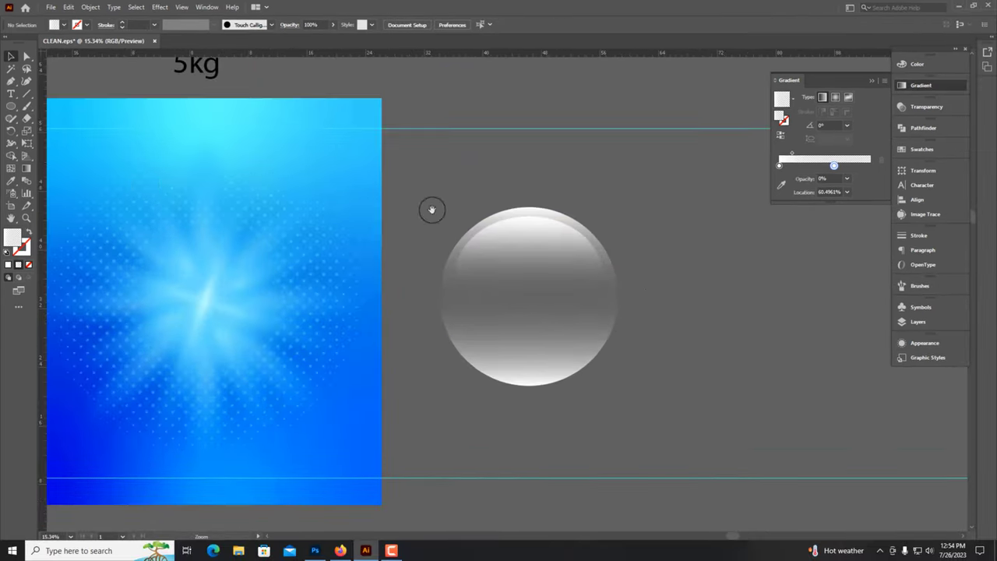
{"action": "scroll", "coordinate": [549, 217], "scroll_direction": "up", "scroll_amount": 3}
{"action": "left_click_drag", "start_coordinate": [407, 94], "coordinate": [486, 393]}
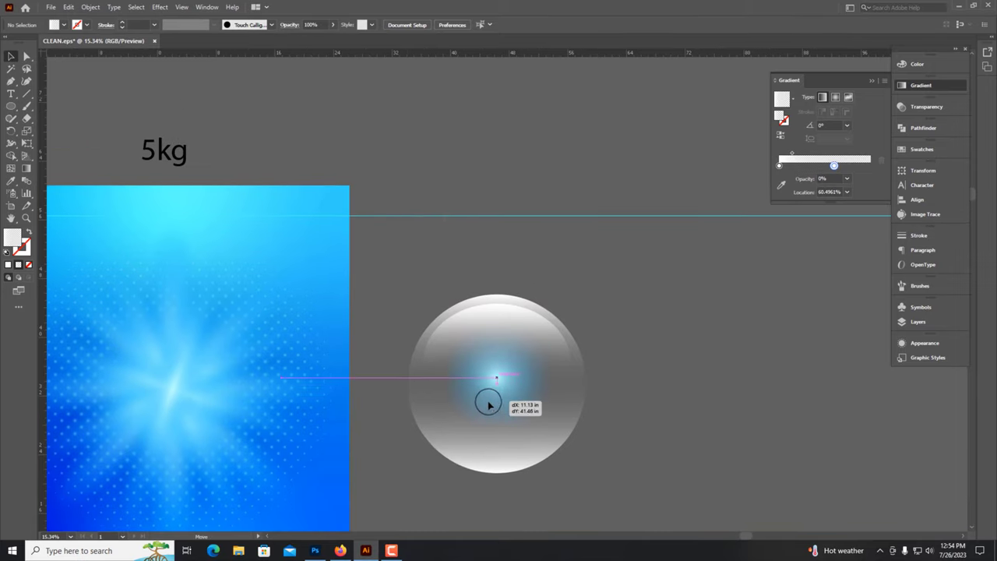
{"action": "left_click", "coordinate": [564, 394]}
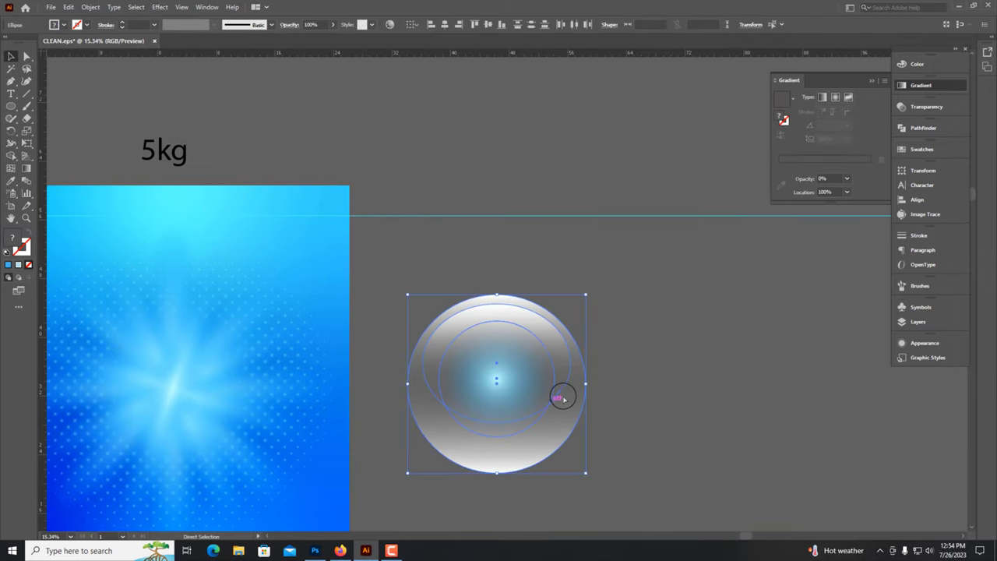
{"action": "left_click", "coordinate": [619, 364]}
{"action": "left_click_drag", "start_coordinate": [498, 381], "coordinate": [628, 400]}
{"action": "left_click", "coordinate": [700, 443]}
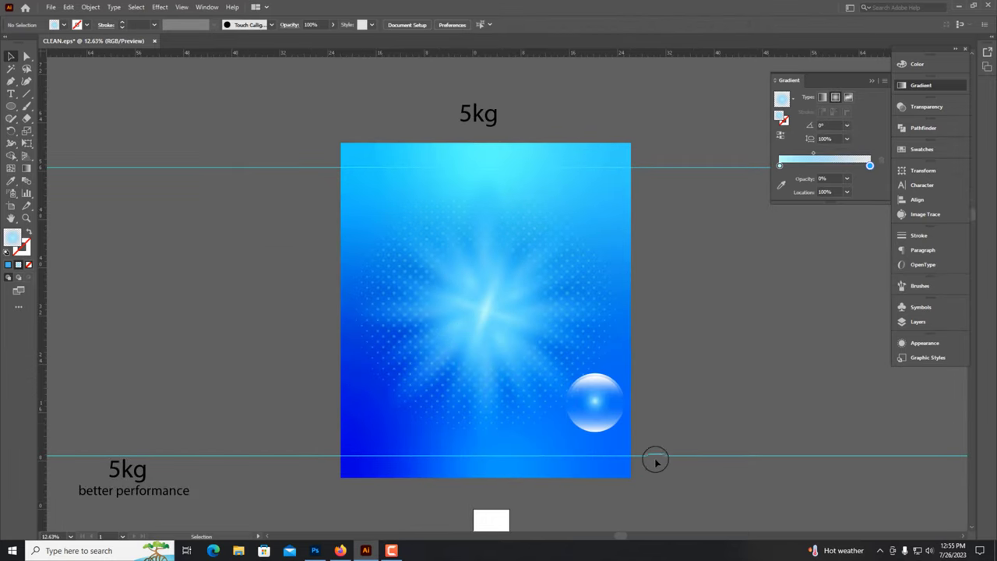
Alt-drag copies of the bubble up and to the right on the blue background.
{"action": "left_click_drag", "start_coordinate": [599, 443], "coordinate": [601, 445]}
{"action": "left_click", "coordinate": [618, 452]}
{"action": "left_click", "coordinate": [573, 401]}
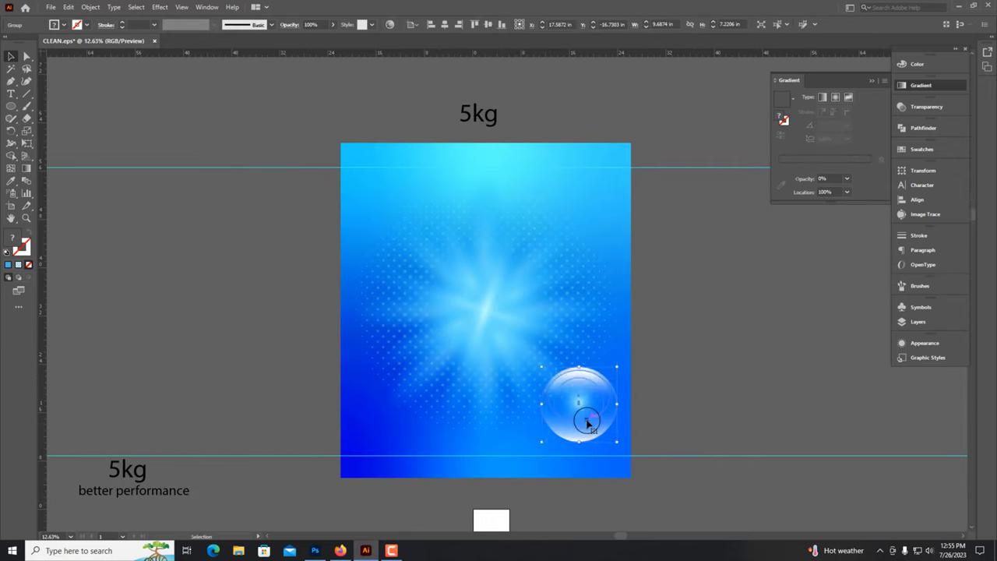
{"action": "scroll", "coordinate": [507, 416], "scroll_direction": "up", "scroll_amount": 2}
{"action": "mouse_move", "coordinate": [507, 416]}
{"action": "left_mouse_down"}
{"action": "mouse_move", "coordinate": [600, 361]}
{"action": "mouse_move", "coordinate": [572, 389]}
{"action": "left_mouse_up"}
{"action": "scroll", "coordinate": [600, 360], "scroll_direction": "down", "scroll_amount": 2}
{"action": "left_click", "coordinate": [611, 366]}
Place bubble copies at the lower left and a small spare beside the right edge.
{"action": "scroll", "coordinate": [611, 366], "scroll_direction": "up", "scroll_amount": 2}
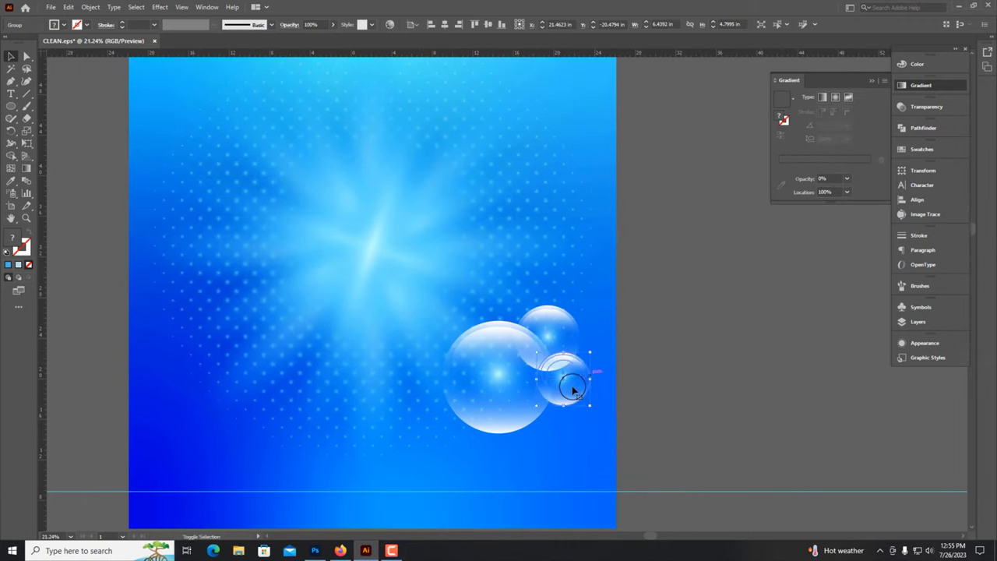
{"action": "scroll", "coordinate": [605, 376], "scroll_direction": "down", "scroll_amount": 2}
{"action": "scroll", "coordinate": [576, 391], "scroll_direction": "up", "scroll_amount": 1}
{"action": "mouse_move", "coordinate": [462, 416]}
{"action": "left_mouse_down"}
{"action": "mouse_move", "coordinate": [288, 458]}
{"action": "mouse_move", "coordinate": [296, 400]}
{"action": "left_mouse_up"}
{"action": "mouse_move", "coordinate": [440, 413]}
{"action": "left_mouse_down"}
{"action": "mouse_move", "coordinate": [268, 430]}
{"action": "mouse_move", "coordinate": [329, 400]}
{"action": "left_mouse_up"}
{"action": "scroll", "coordinate": [284, 358], "scroll_direction": "down", "scroll_amount": 1}
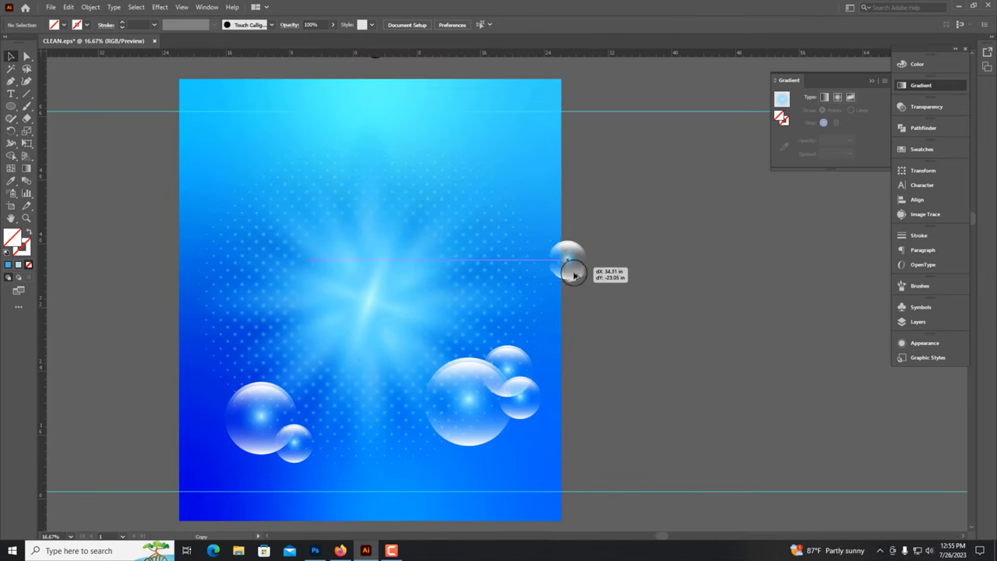
{"action": "mouse_move", "coordinate": [574, 274]}
{"action": "left_mouse_down"}
{"action": "mouse_move", "coordinate": [529, 229]}
{"action": "mouse_move", "coordinate": [586, 254]}
{"action": "left_mouse_up"}
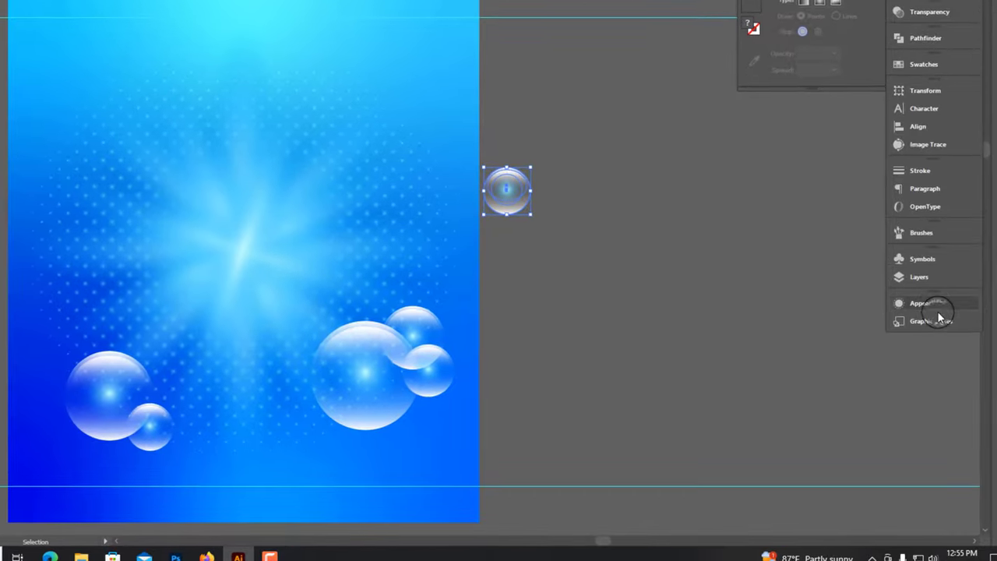
Save the bubble as a Graphic-type symbol and place one instance at the upper left.
{"action": "left_click", "coordinate": [919, 288]}
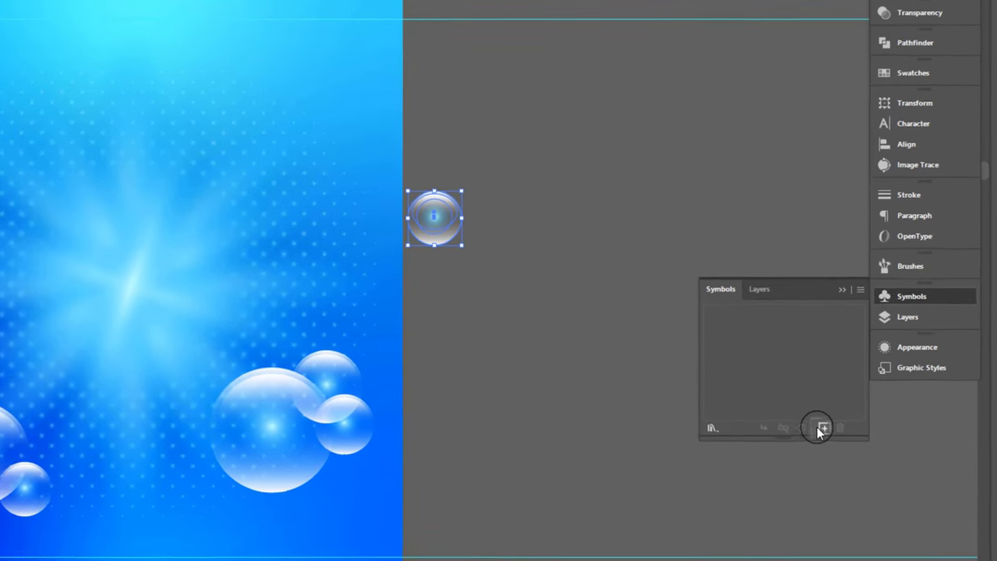
{"action": "left_click", "coordinate": [843, 376]}
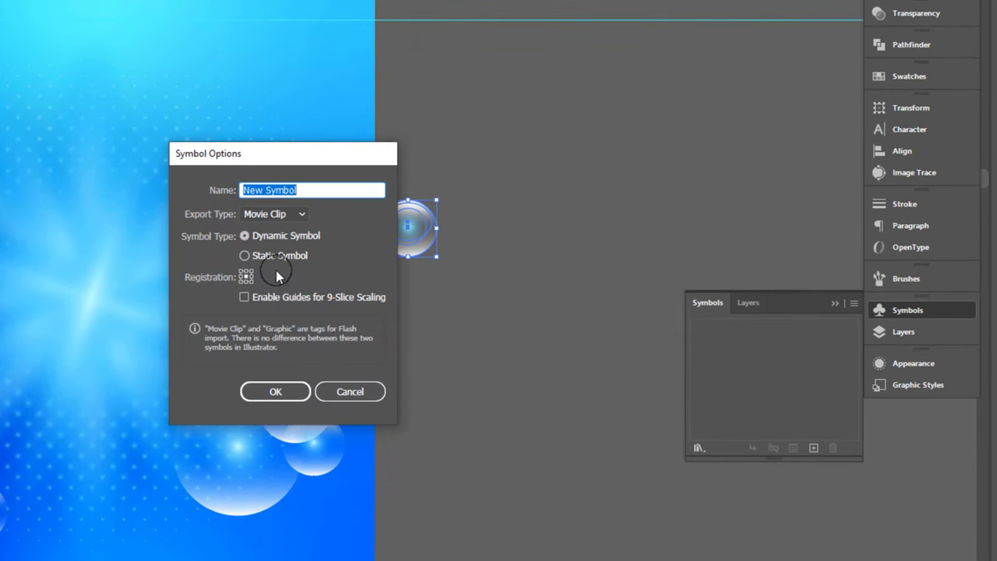
{"action": "left_click", "coordinate": [275, 218]}
{"action": "left_click", "coordinate": [271, 217]}
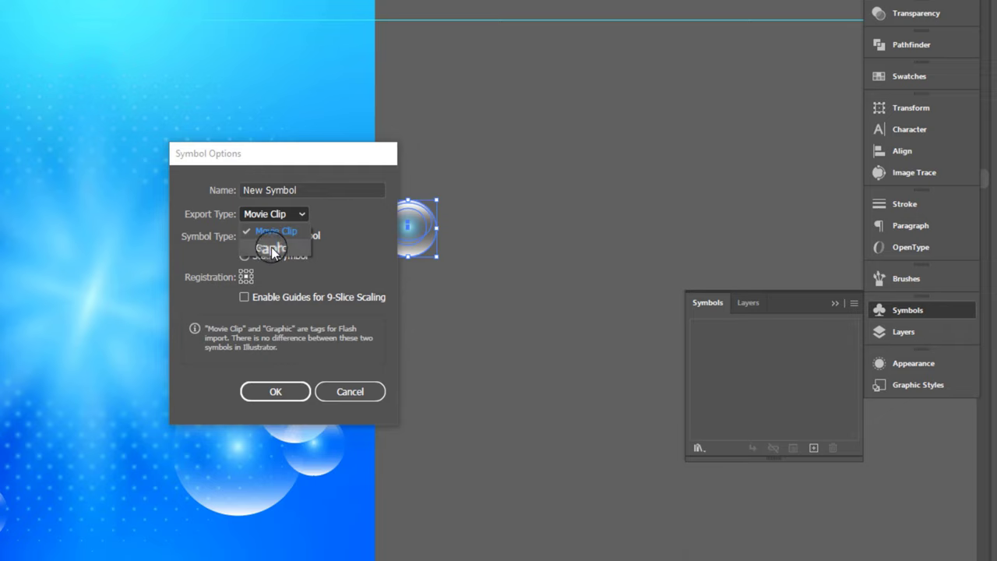
{"action": "left_click", "coordinate": [267, 244]}
{"action": "left_click", "coordinate": [277, 392]}
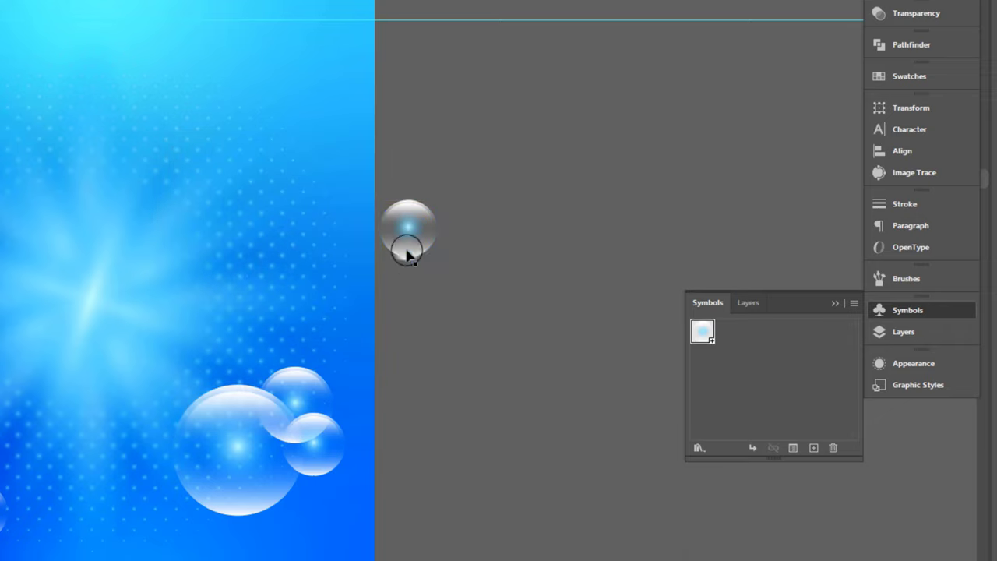
{"action": "left_click_drag", "start_coordinate": [405, 243], "coordinate": [532, 142]}
{"action": "left_click_drag", "start_coordinate": [701, 331], "coordinate": [345, 165]}
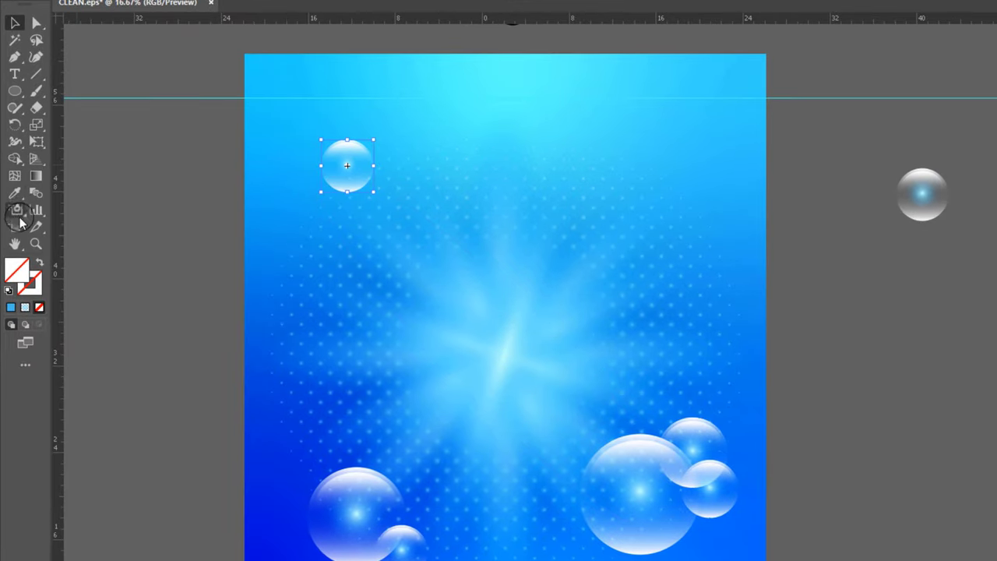
Spray an arch of bubble symbols across the label and enlarge several with Symbol Sizer.
{"action": "left_click", "coordinate": [17, 209]}
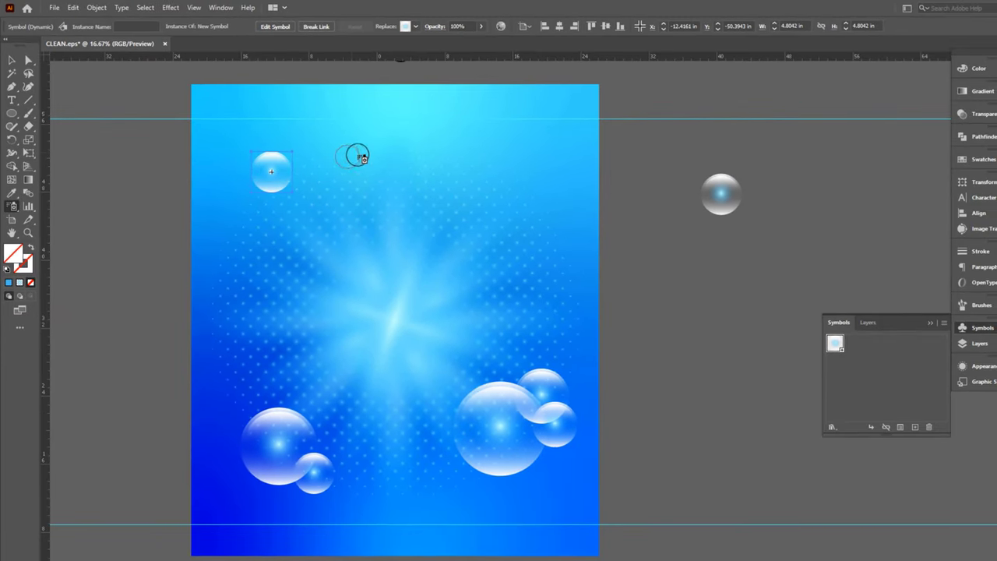
{"action": "mouse_move", "coordinate": [356, 156]}
{"action": "left_mouse_down"}
{"action": "mouse_move", "coordinate": [367, 163]}
{"action": "mouse_move", "coordinate": [429, 148]}
{"action": "mouse_move", "coordinate": [507, 166]}
{"action": "mouse_move", "coordinate": [231, 343]}
{"action": "mouse_move", "coordinate": [383, 192]}
{"action": "mouse_move", "coordinate": [534, 263]}
{"action": "mouse_move", "coordinate": [574, 223]}
{"action": "left_mouse_up"}
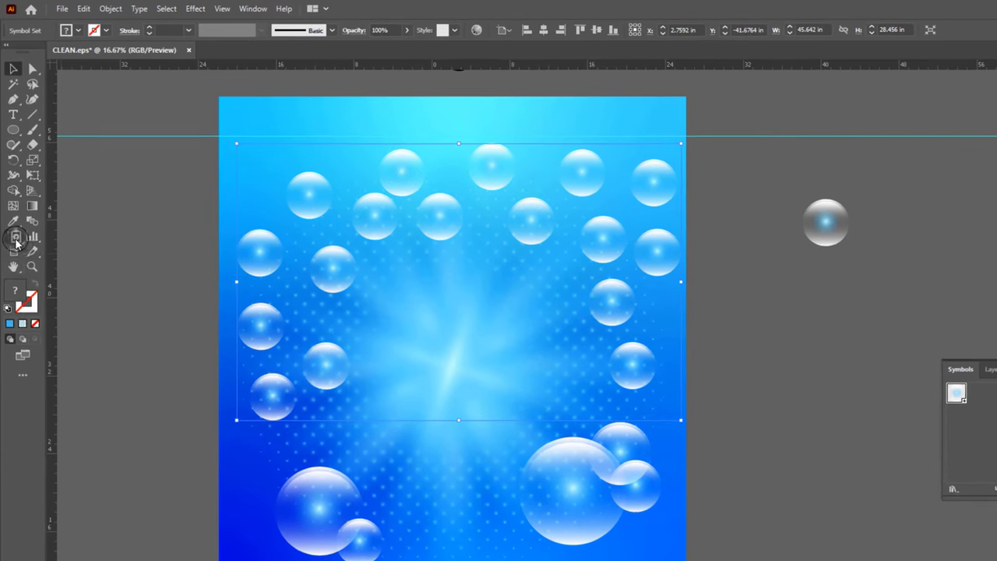
{"action": "left_click", "coordinate": [12, 205]}
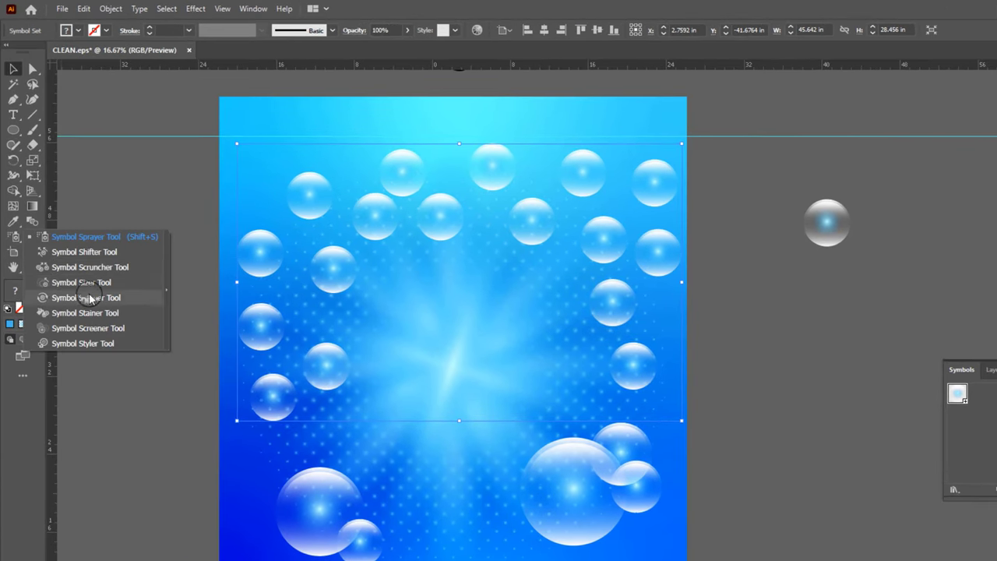
{"action": "left_click", "coordinate": [99, 285]}
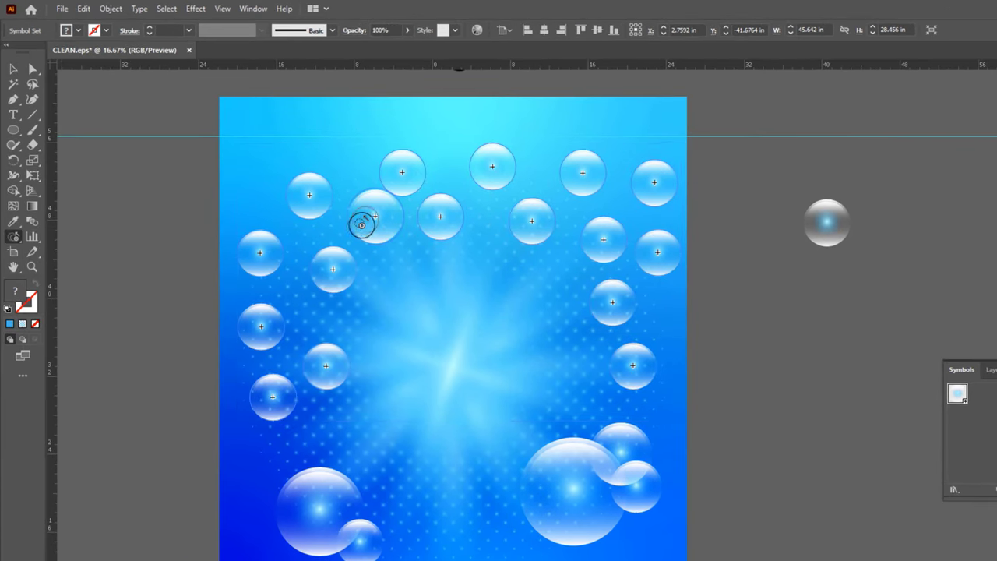
{"action": "mouse_move", "coordinate": [388, 200]}
{"action": "left_mouse_down"}
{"action": "mouse_move", "coordinate": [393, 250]}
{"action": "mouse_move", "coordinate": [418, 229]}
{"action": "mouse_move", "coordinate": [405, 227]}
{"action": "mouse_move", "coordinate": [441, 218]}
{"action": "mouse_move", "coordinate": [456, 256]}
{"action": "left_mouse_up"}
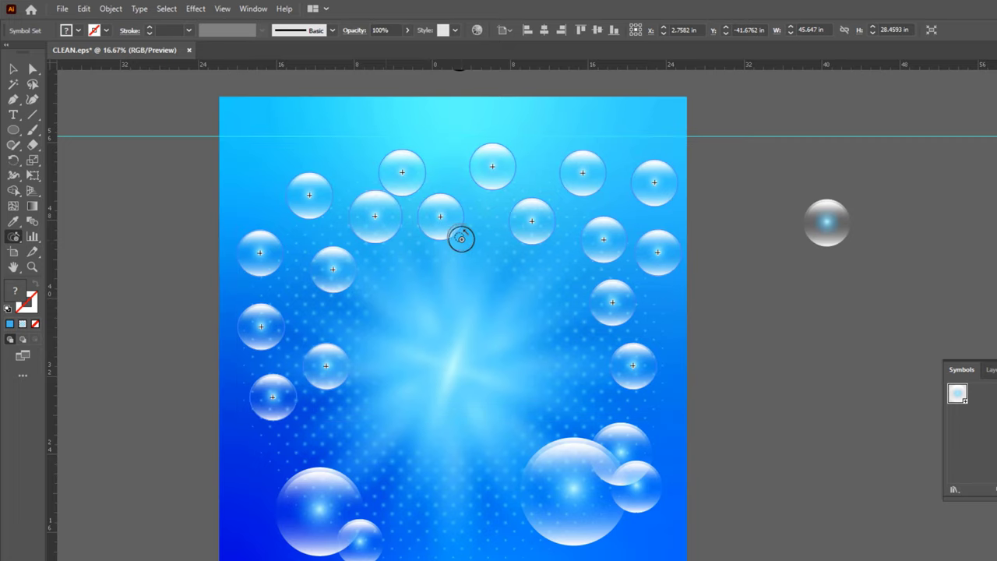
{"action": "left_click", "coordinate": [442, 218]}
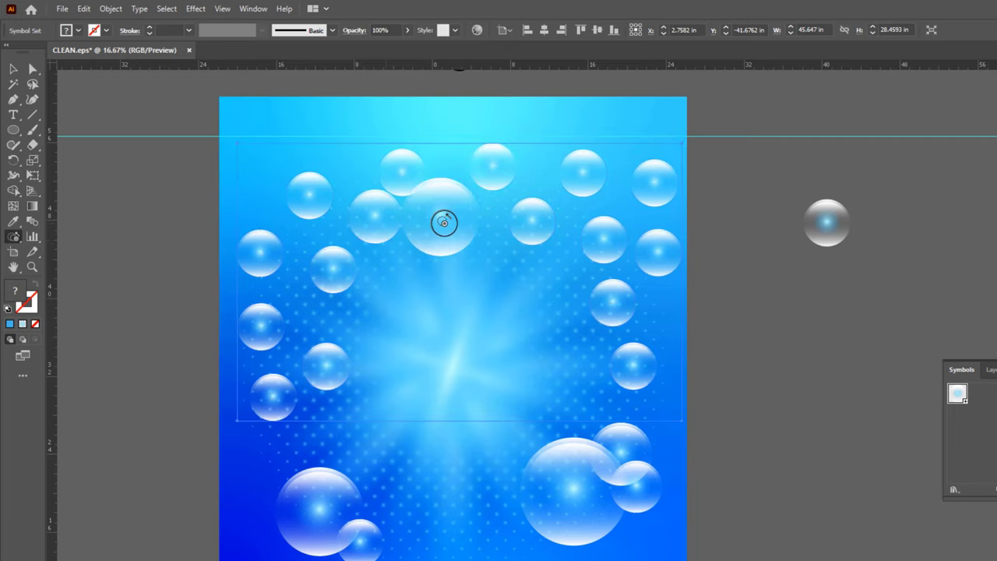
{"action": "left_click", "coordinate": [327, 363]}
{"action": "left_click", "coordinate": [596, 314]}
Fade the top-centre, left and right bubbles with the Symbol Screener.
{"action": "left_click_drag", "start_coordinate": [16, 207], "coordinate": [107, 311]}
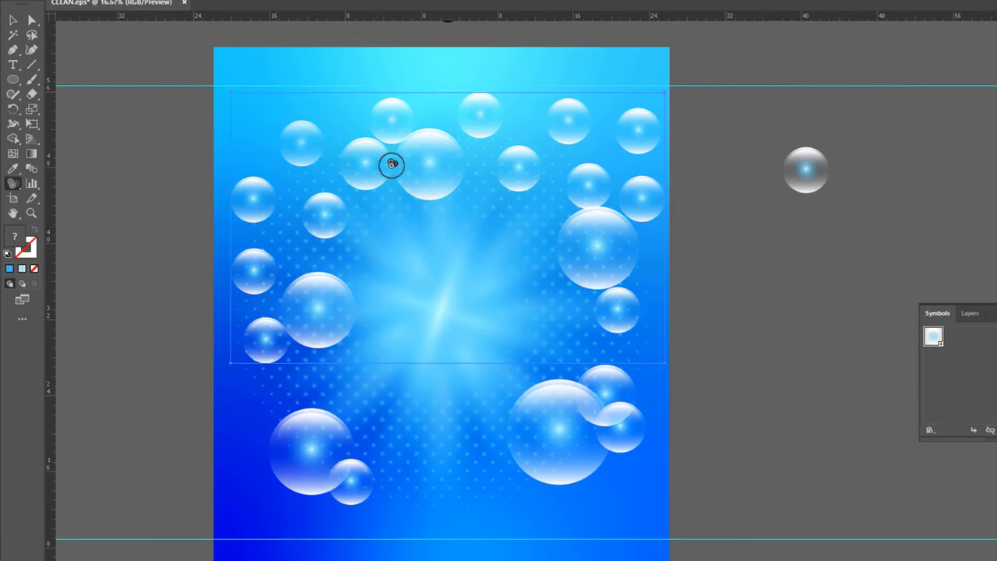
{"action": "left_click_drag", "start_coordinate": [392, 160], "coordinate": [385, 160]}
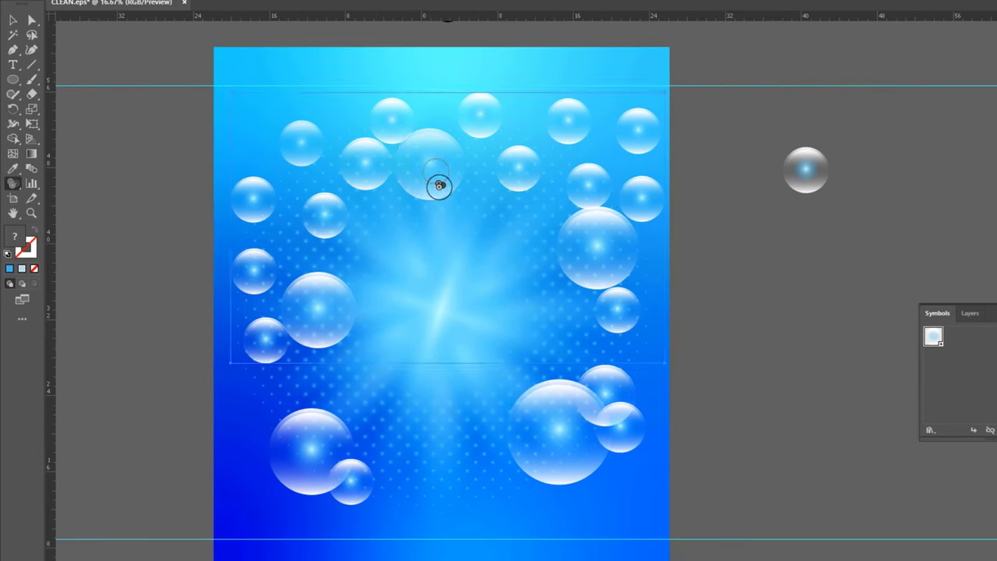
{"action": "mouse_move", "coordinate": [324, 225]}
{"action": "left_mouse_down"}
{"action": "mouse_move", "coordinate": [258, 289]}
{"action": "mouse_move", "coordinate": [259, 305]}
{"action": "left_mouse_up"}
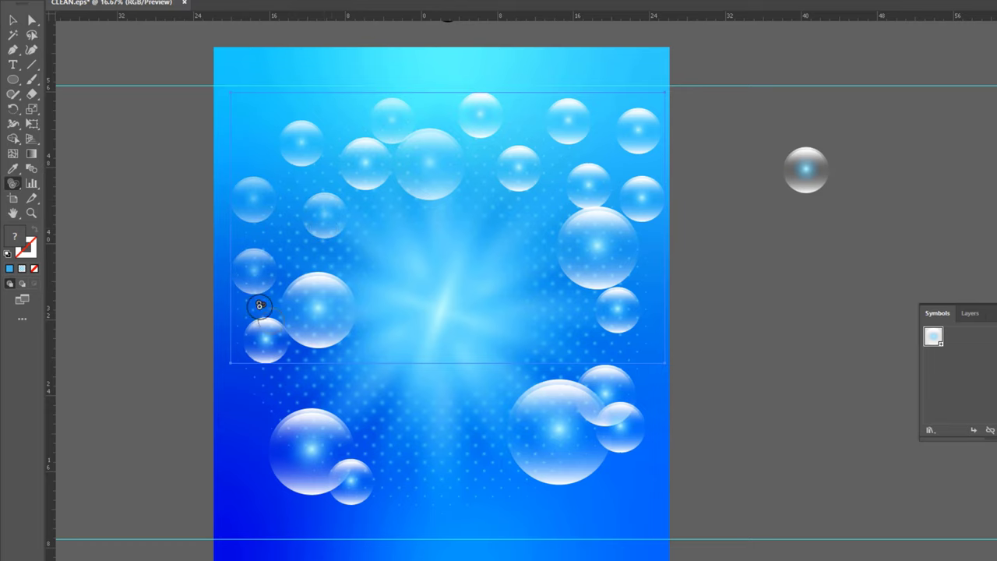
{"action": "left_click_drag", "start_coordinate": [321, 320], "coordinate": [315, 286]}
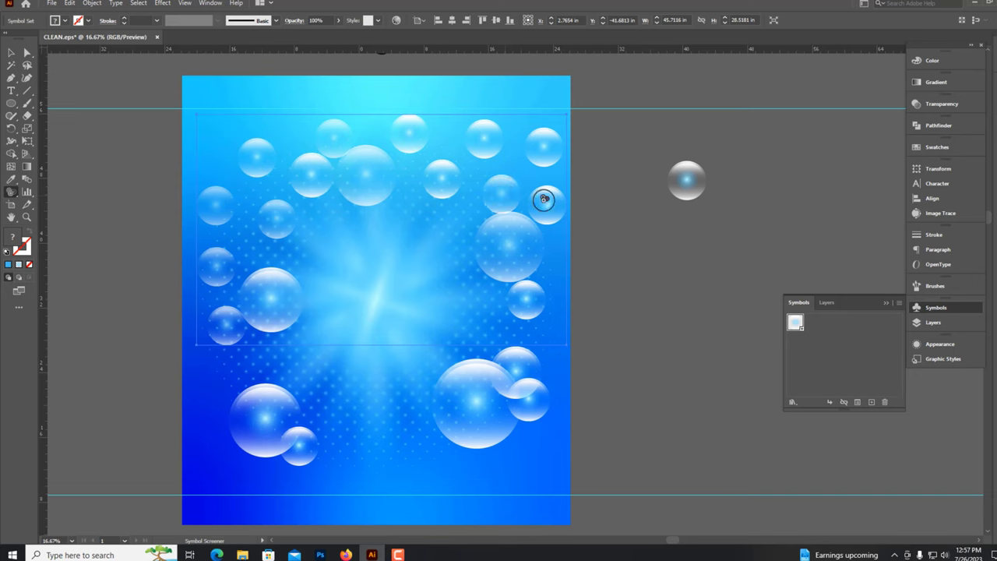
{"action": "left_click_drag", "start_coordinate": [540, 196], "coordinate": [540, 147]}
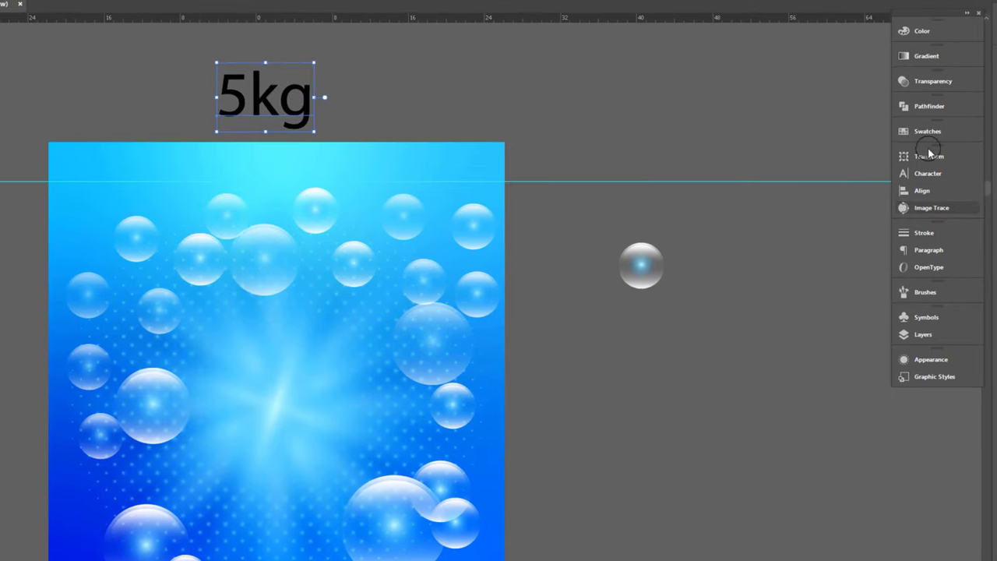
Set the 5kg text to the RBNo3.1 Black font and enlarge it.
{"action": "left_click", "coordinate": [930, 173]}
{"action": "left_click", "coordinate": [818, 173]}
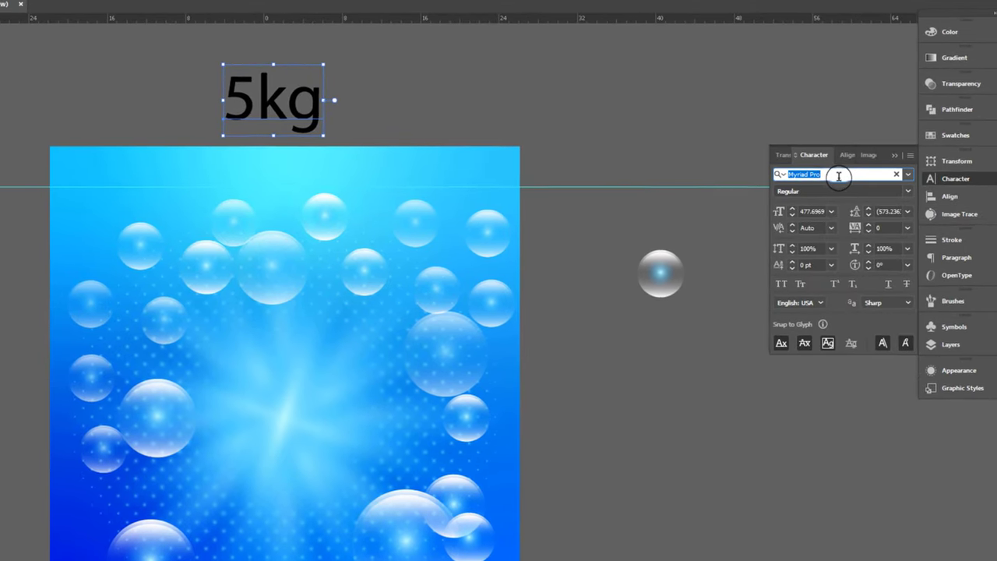
{"action": "type", "text": "RBNo3"}
{"action": "left_click", "coordinate": [814, 231]}
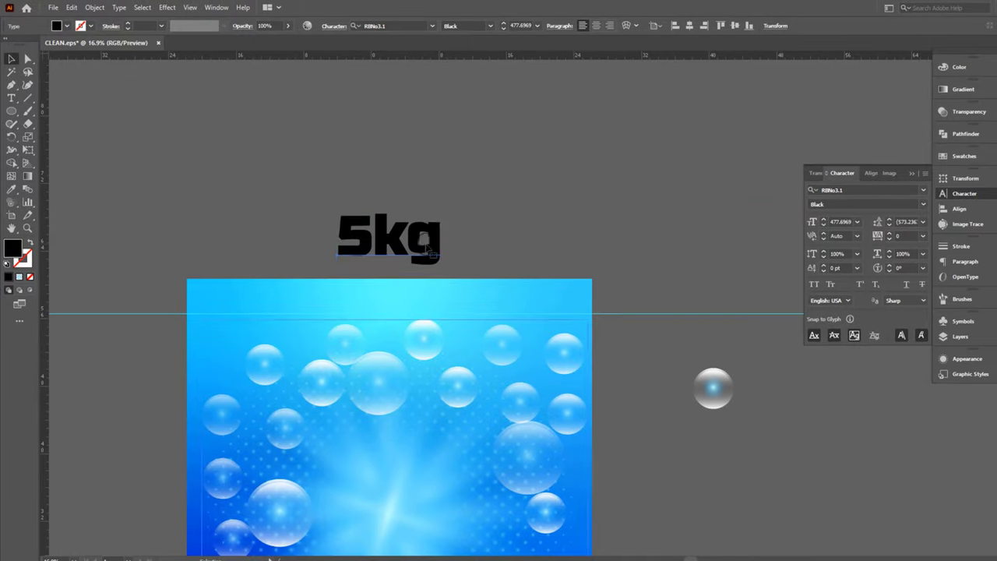
{"action": "left_click_drag", "start_coordinate": [445, 251], "coordinate": [462, 267]}
Retype the text as CLEAN / WASHING / POWDER on three lines.
{"action": "double_click", "coordinate": [384, 190]}
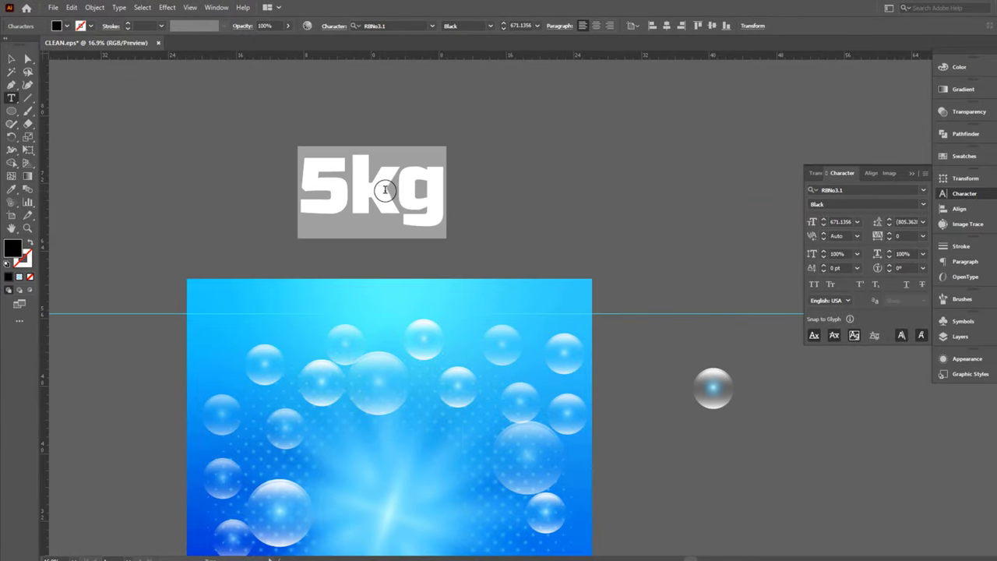
{"action": "type", "text": "CLEAN "}
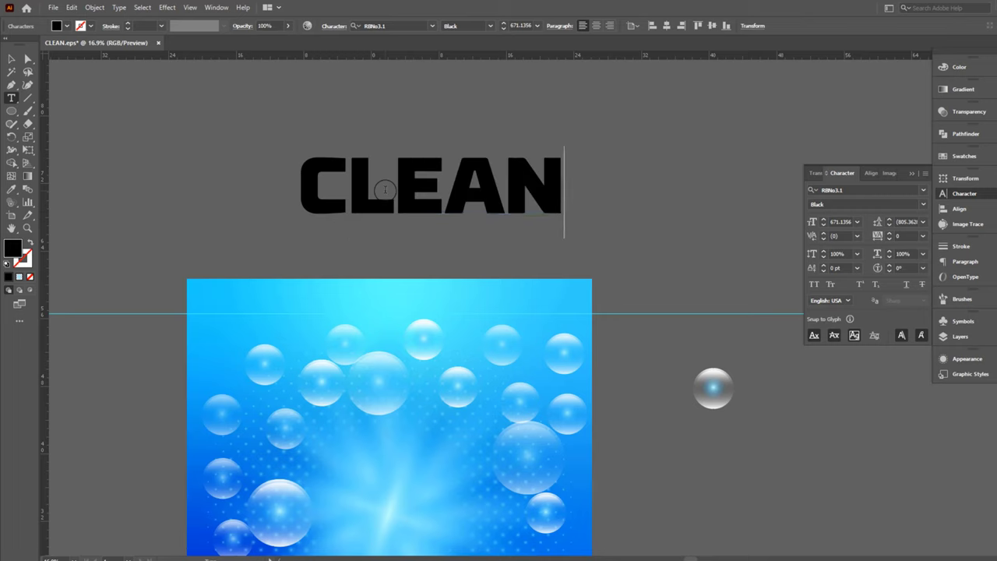
{"action": "type", "text": "WASHING"}
{"action": "left_click_drag", "start_coordinate": [427, 226], "coordinate": [430, 261]}
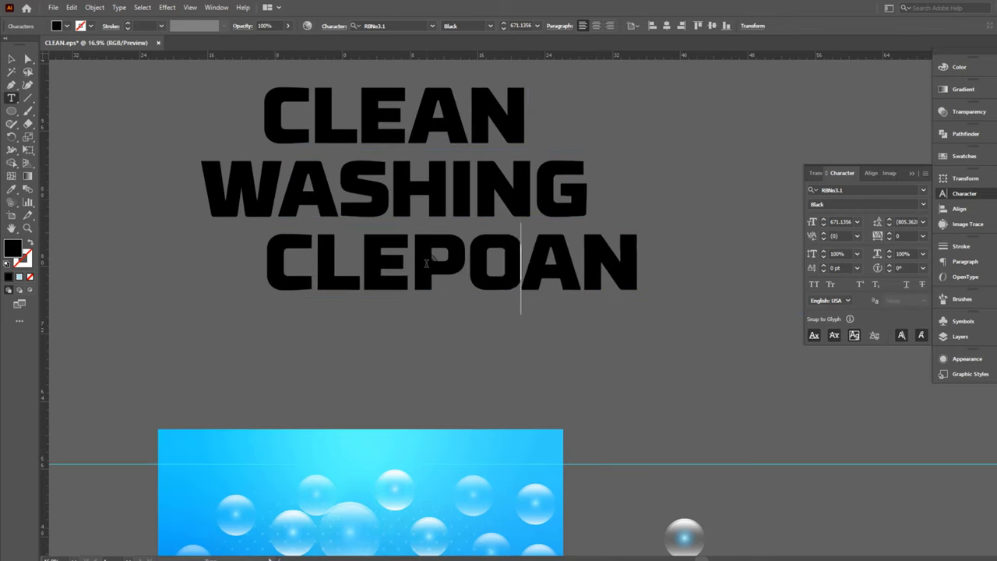
{"action": "type", "text": "POWDER"}
{"action": "key", "text": "ctrl+minus"}
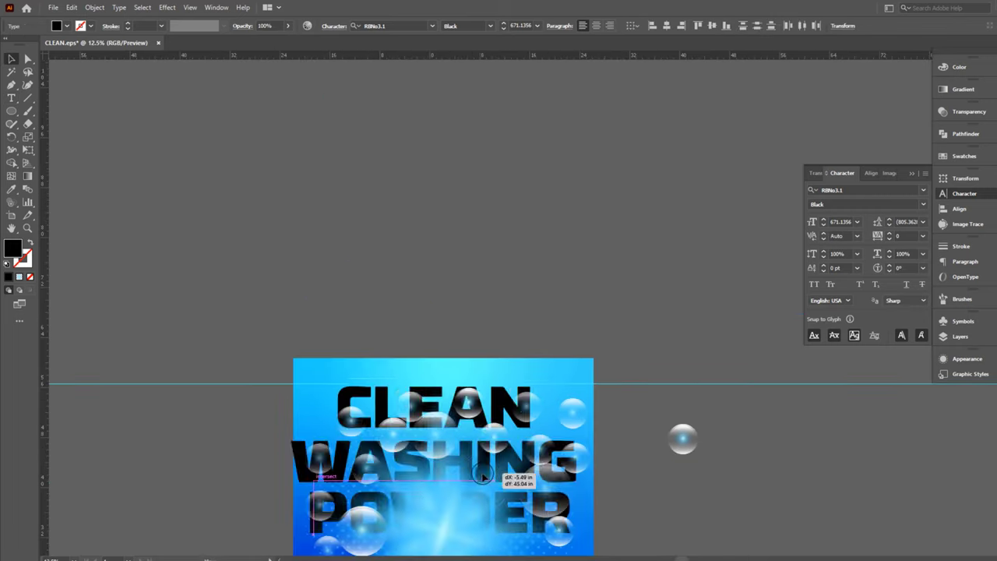
Move the heading onto the label, tilt it about 11°, and enlarge it.
{"action": "left_click_drag", "start_coordinate": [410, 250], "coordinate": [319, 545]}
{"action": "scroll", "coordinate": [545, 383], "scroll_direction": "up", "scroll_amount": 2}
{"action": "scroll", "coordinate": [438, 393], "scroll_direction": "up", "scroll_amount": 3}
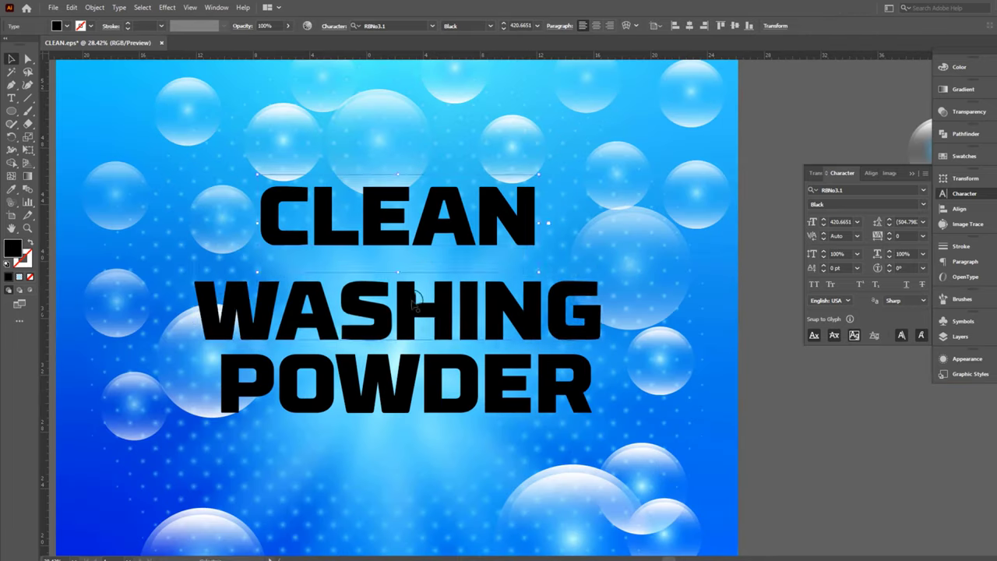
{"action": "key", "text": "ctrl+minus"}
{"action": "key", "text": "ctrl+minus"}
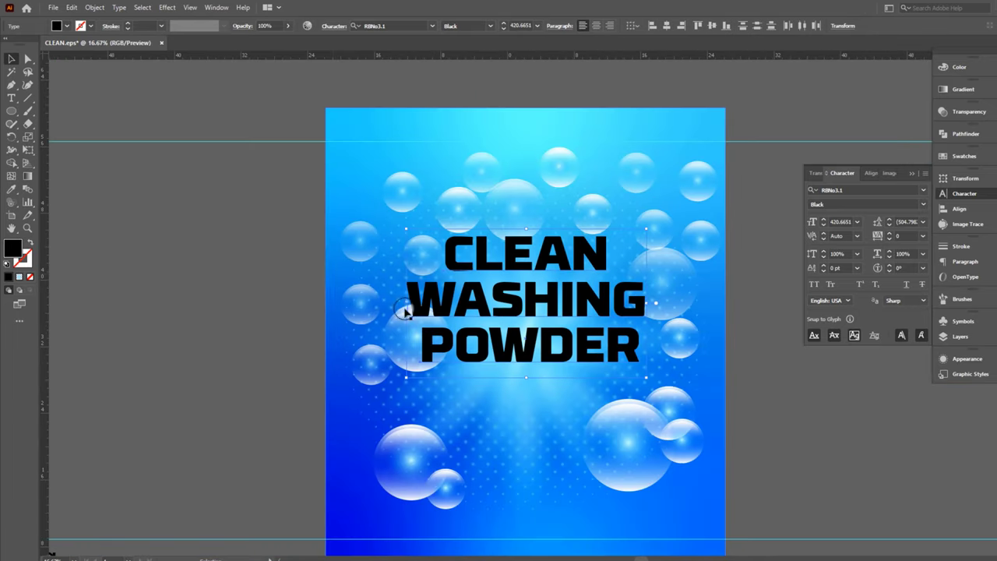
{"action": "left_click_drag", "start_coordinate": [397, 225], "coordinate": [394, 257]}
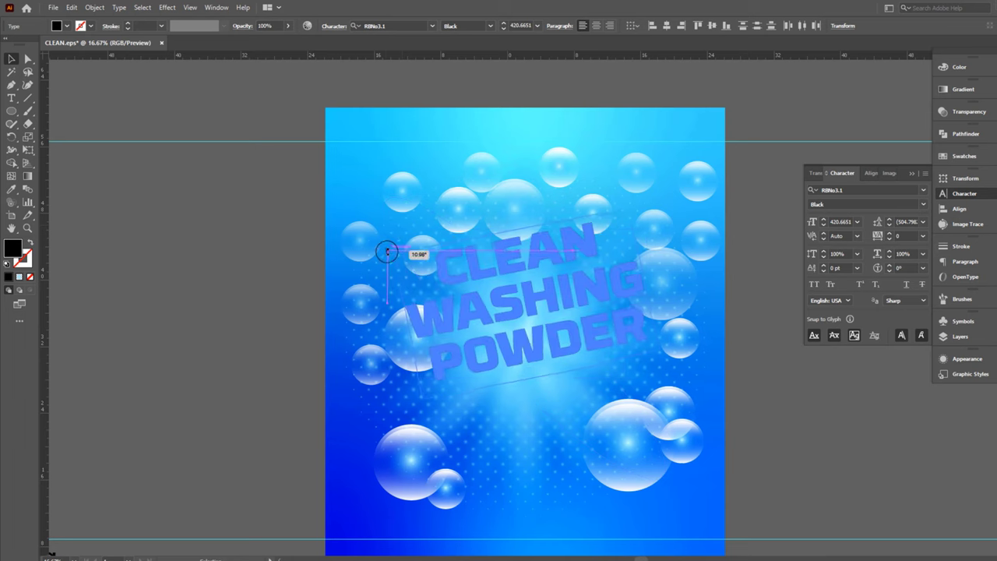
{"action": "left_click_drag", "start_coordinate": [542, 374], "coordinate": [545, 400]}
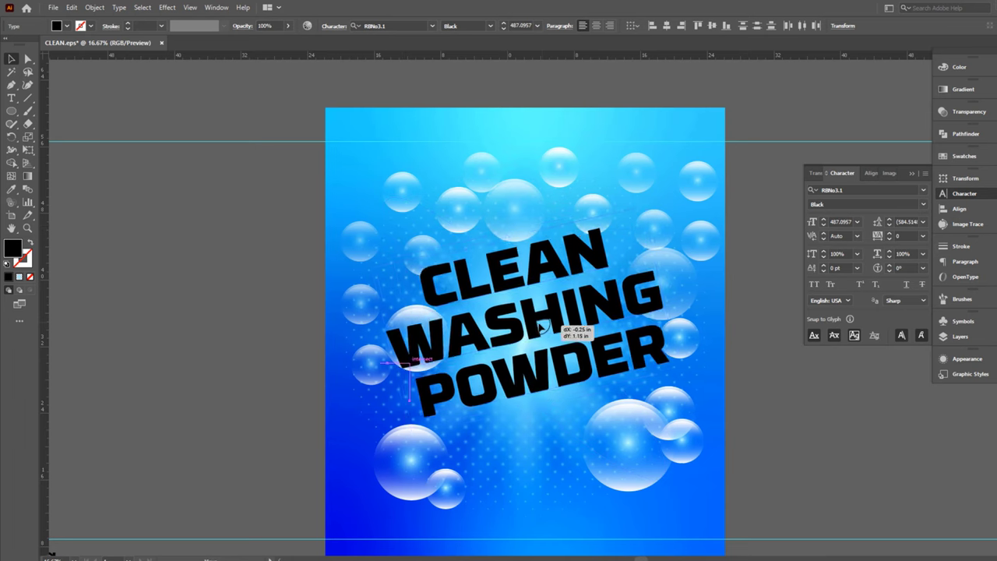
Hide the heading and lower the sprayed bubble set's opacity to about 40%.
{"action": "key", "text": "Delete"}
{"action": "left_click", "coordinate": [660, 278]}
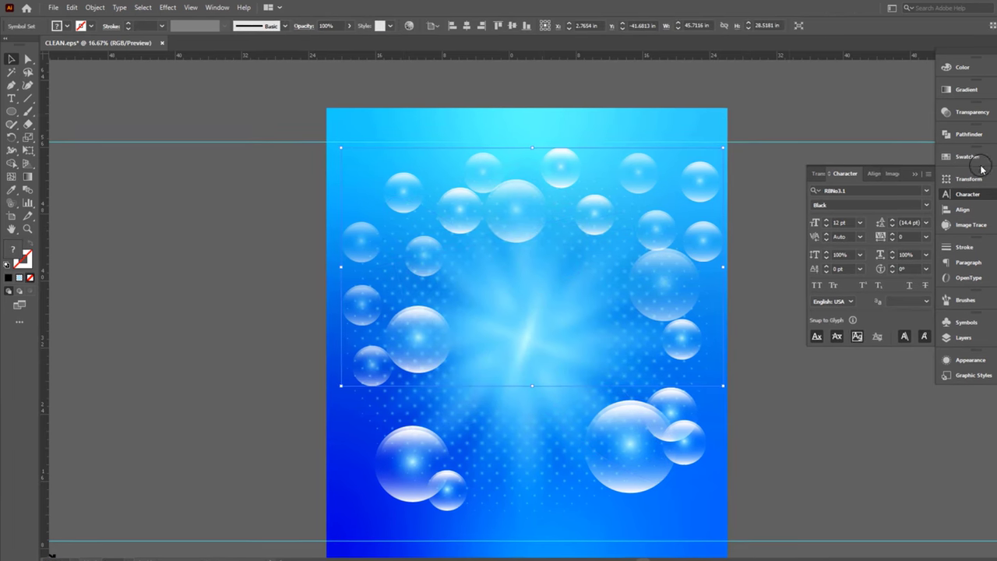
{"action": "left_click", "coordinate": [969, 112]}
{"action": "left_click_drag", "start_coordinate": [918, 138], "coordinate": [901, 143]}
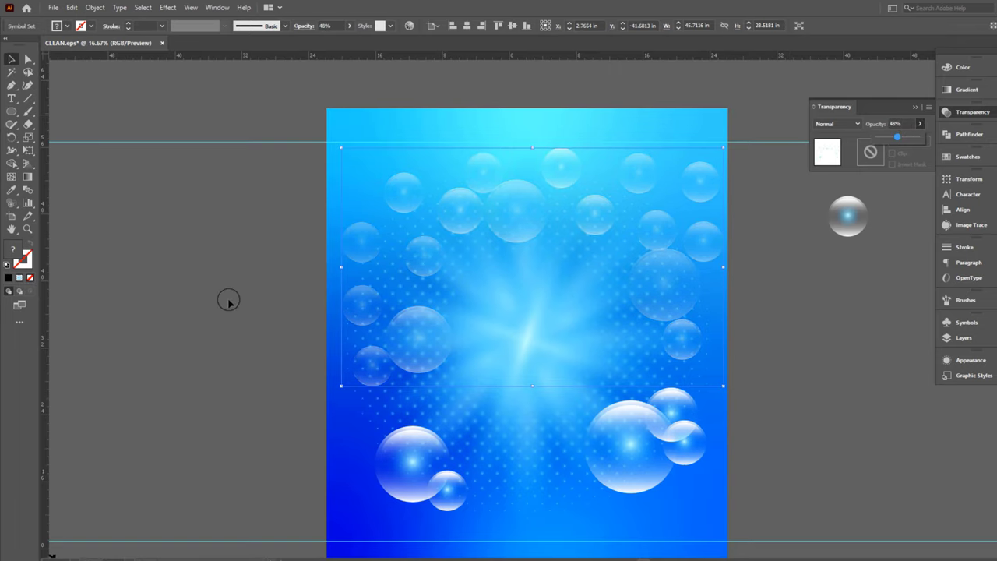
{"action": "key", "text": "Return"}
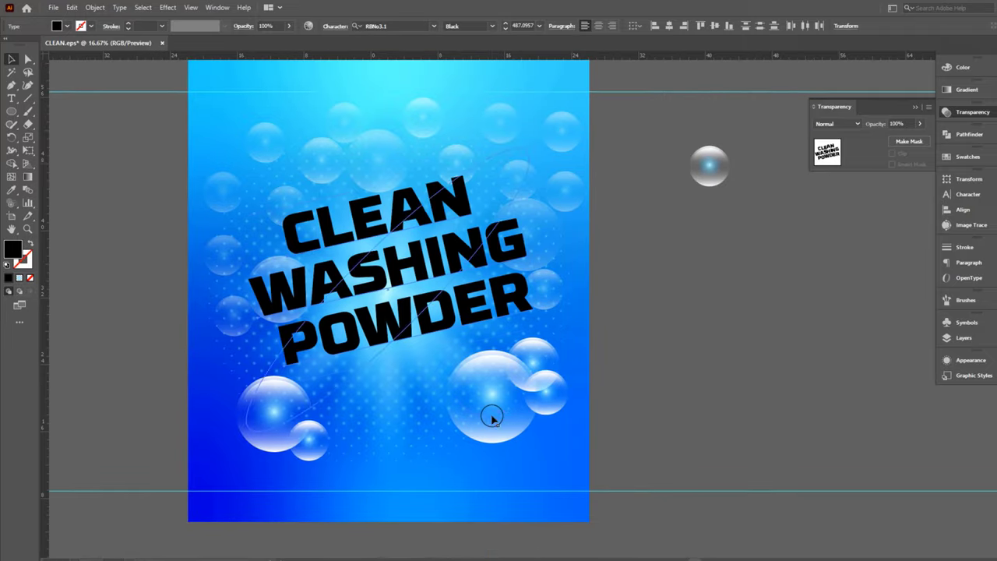
{"action": "left_click", "coordinate": [492, 418]}
Add two more bubble copies near the bottom centre of the label.
{"action": "left_click", "coordinate": [594, 402]}
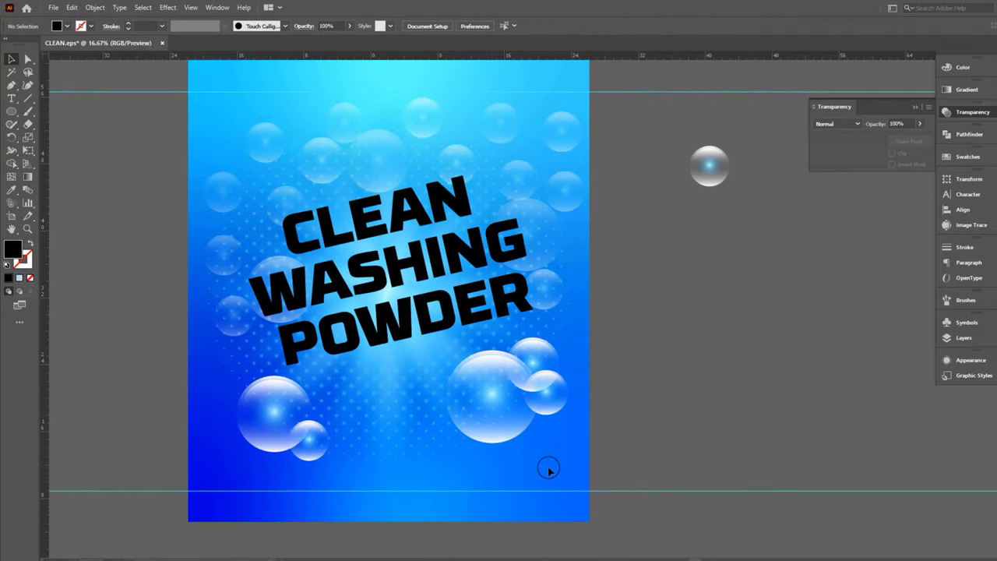
{"action": "left_click", "coordinate": [547, 467]}
{"action": "left_click", "coordinate": [530, 365]}
{"action": "left_click", "coordinate": [543, 411], "text": "shift"}
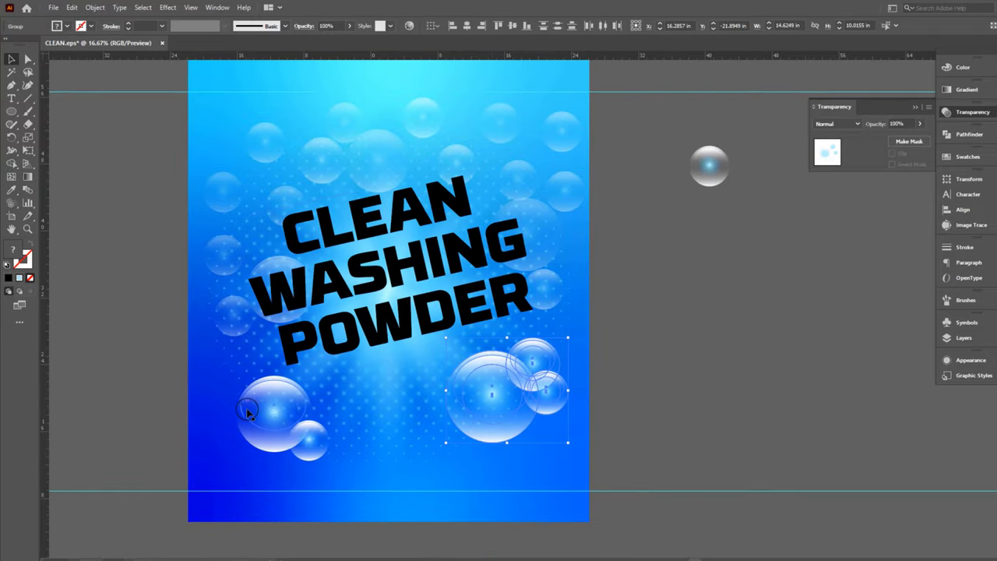
{"action": "left_click", "coordinate": [687, 412]}
{"action": "mouse_move", "coordinate": [555, 424]}
{"action": "left_mouse_down"}
{"action": "mouse_move", "coordinate": [382, 448]}
{"action": "mouse_move", "coordinate": [409, 437]}
{"action": "left_mouse_up"}
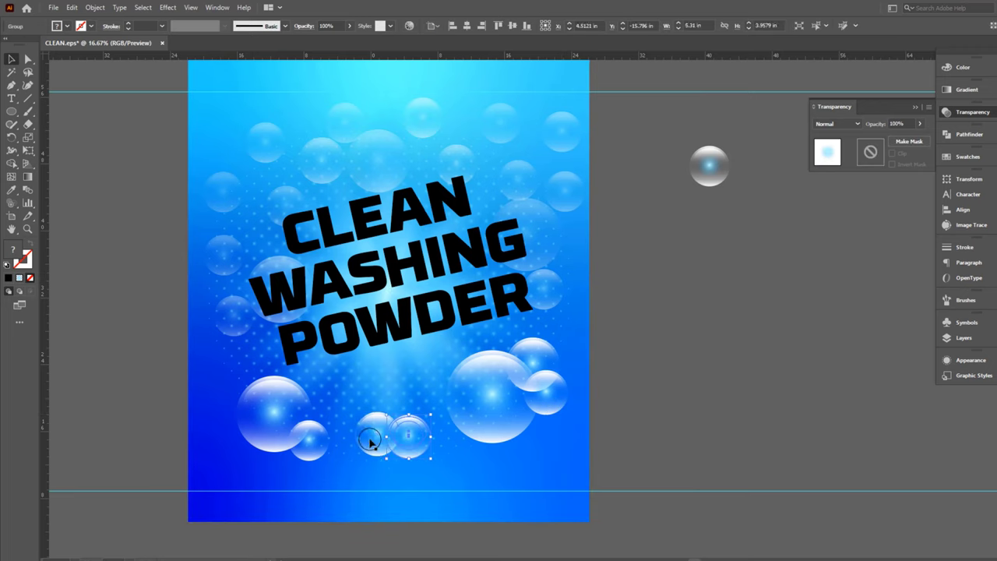
Fade the lower bubble clusters to 76% opacity.
{"action": "left_click", "coordinate": [378, 427]}
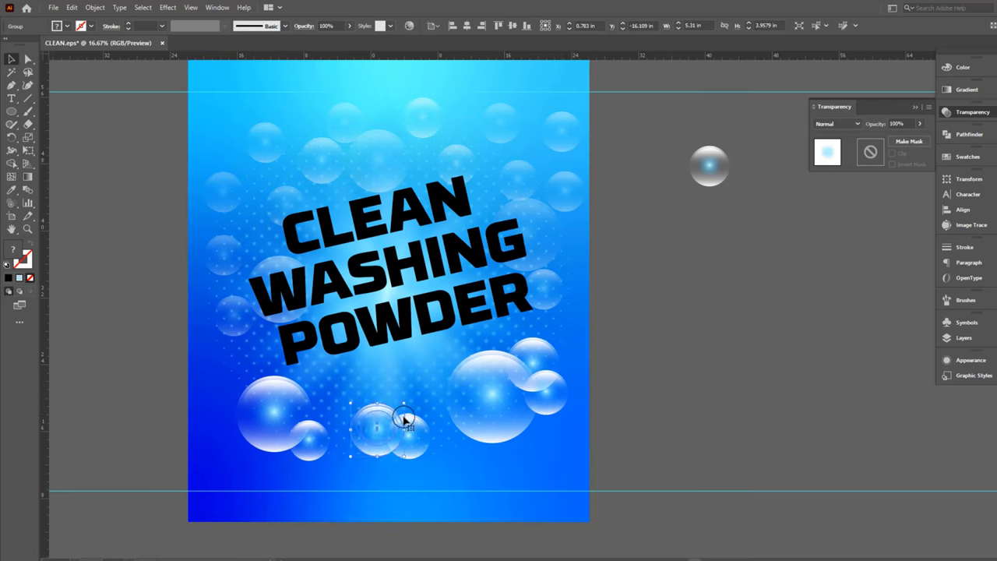
{"action": "left_click", "coordinate": [412, 439], "text": "shift"}
{"action": "left_click", "coordinate": [295, 452], "text": "shift"}
{"action": "left_click", "coordinate": [549, 404], "text": "shift"}
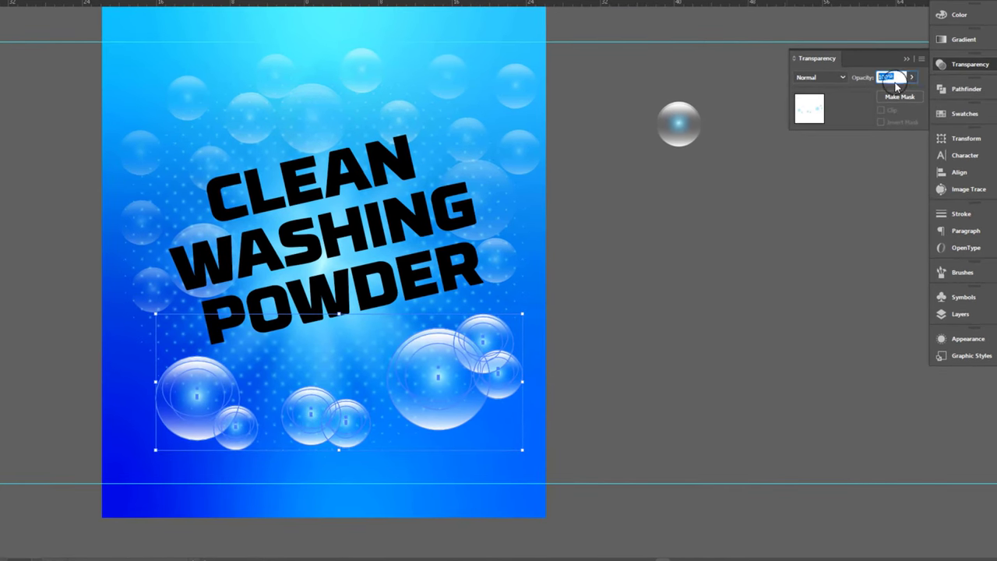
{"action": "left_click", "coordinate": [911, 77]}
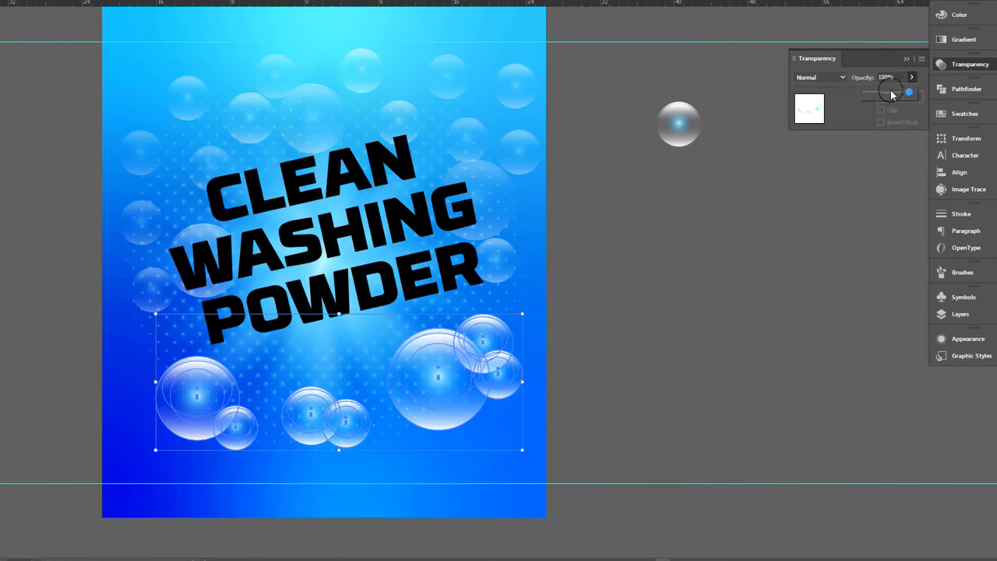
{"action": "left_click_drag", "start_coordinate": [893, 94], "coordinate": [879, 94]}
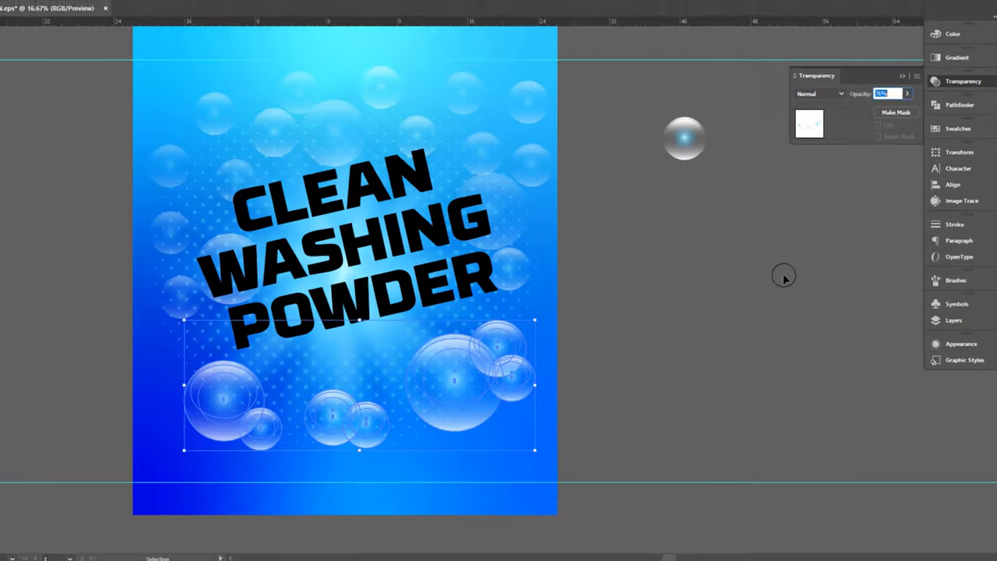
{"action": "left_click", "coordinate": [681, 356]}
Move the title above the package, separate CLEAN from the other words, and nudge POWDER up.
{"action": "scroll", "coordinate": [596, 363], "scroll_direction": "down", "scroll_amount": 2}
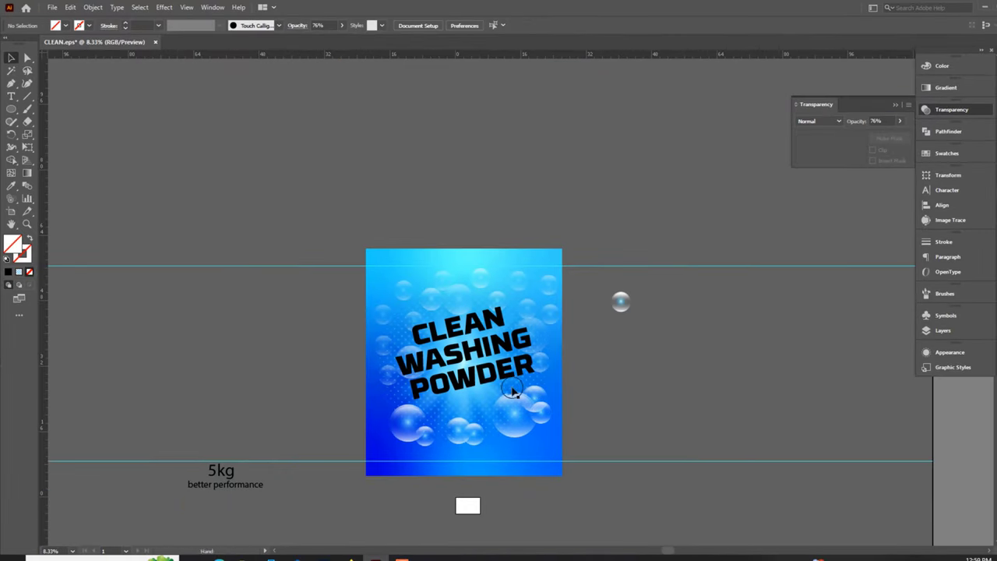
{"action": "left_click_drag", "start_coordinate": [481, 290], "coordinate": [450, 122]}
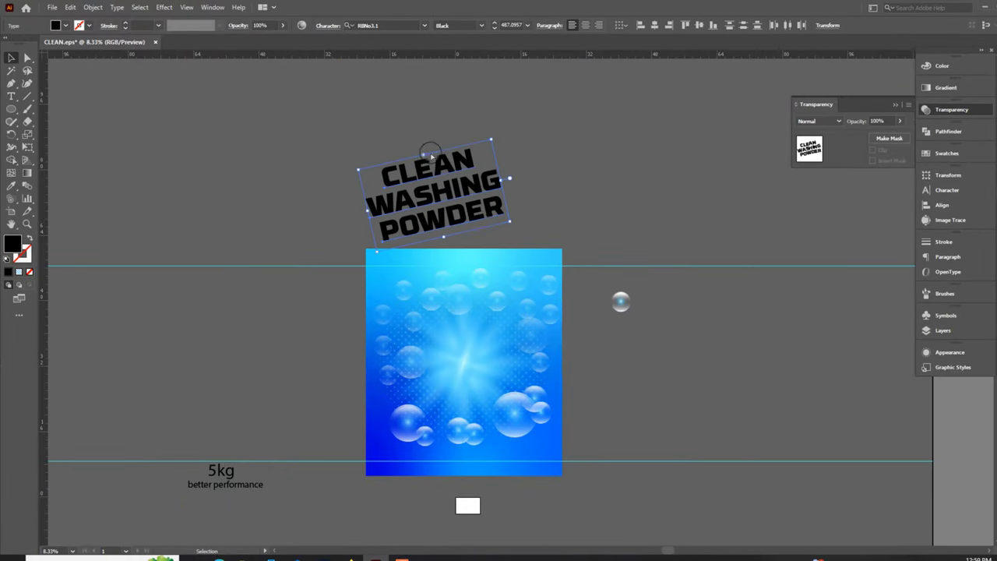
{"action": "scroll", "coordinate": [690, 223], "scroll_direction": "up", "scroll_amount": 3}
{"action": "left_click", "coordinate": [608, 169]}
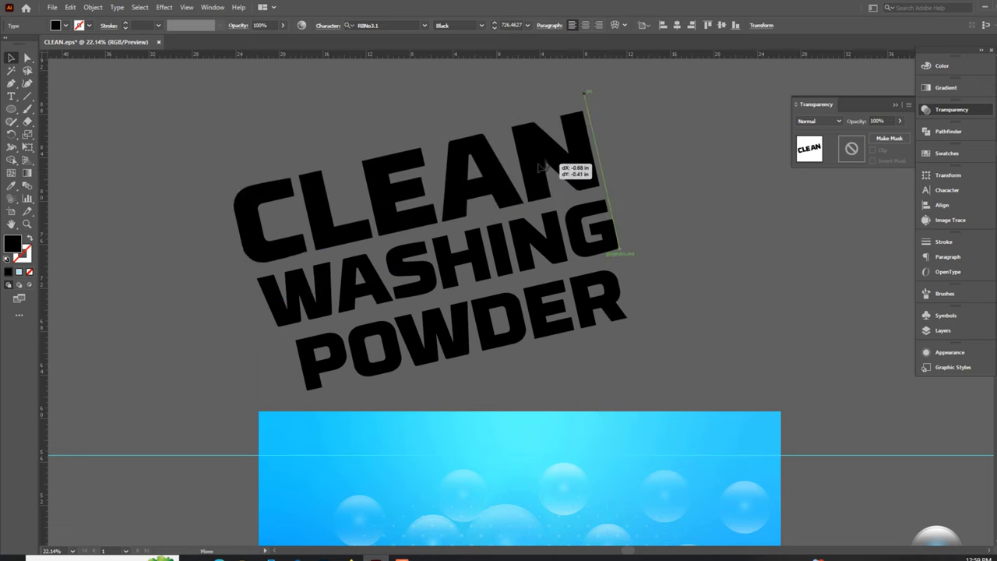
{"action": "left_click_drag", "start_coordinate": [512, 183], "coordinate": [504, 177]}
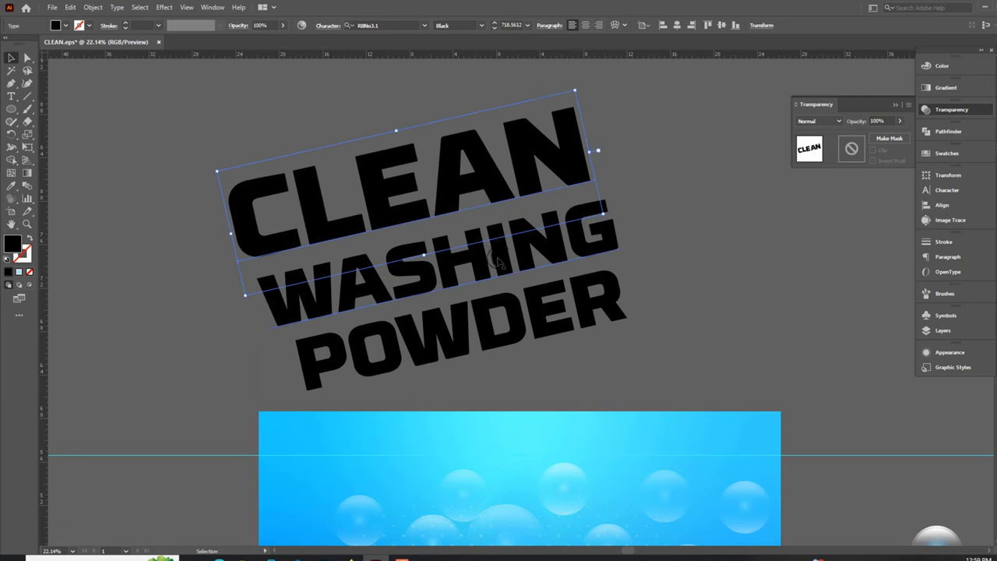
{"action": "left_click", "coordinate": [497, 254]}
{"action": "left_click_drag", "start_coordinate": [499, 327], "coordinate": [499, 324]}
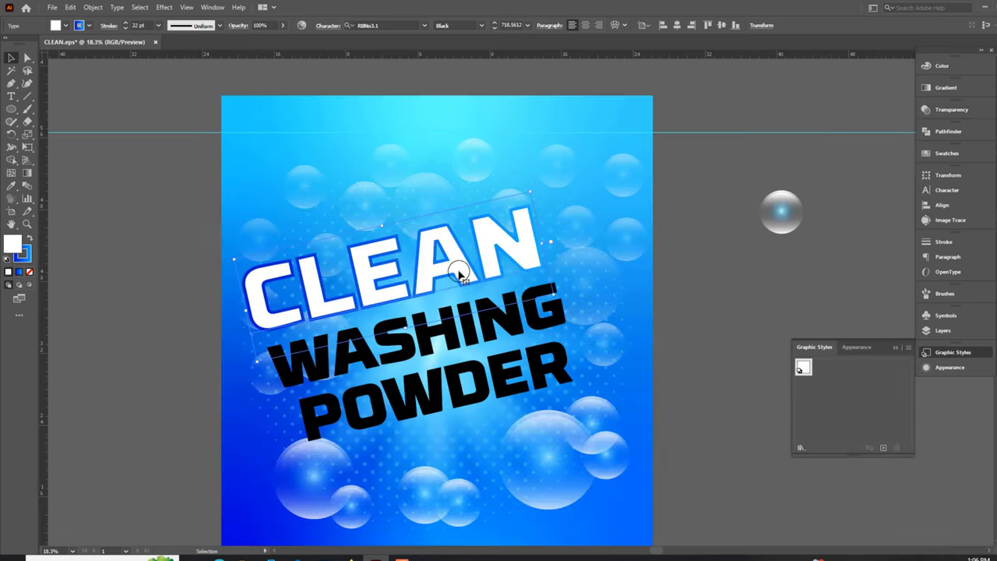
Set CLEAN's blue stroke to 26 pt and add a Transform effect moving it -0.2917 in vertically.
{"action": "left_click", "coordinate": [960, 368]}
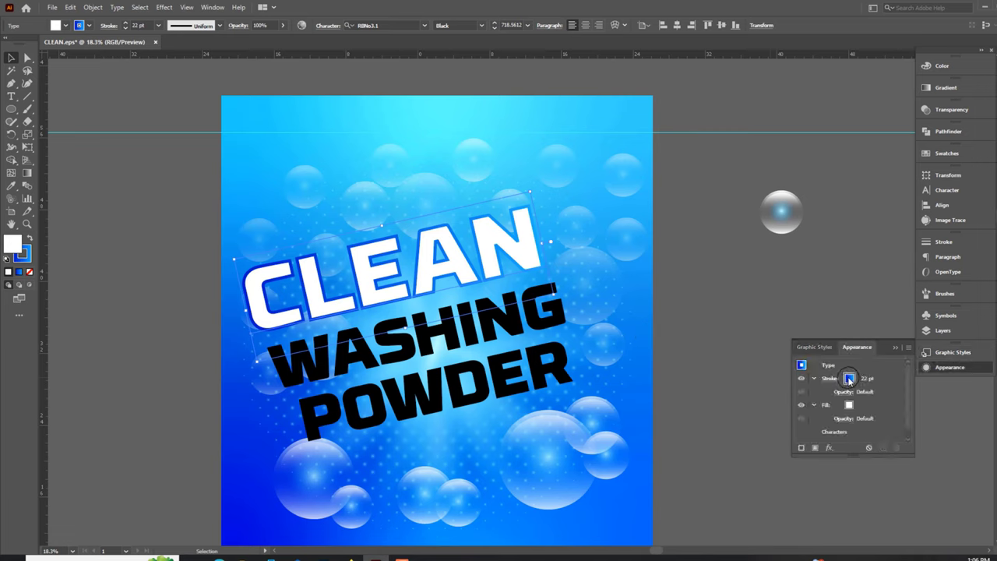
{"action": "left_click", "coordinate": [849, 380]}
{"action": "type", "text": "26"}
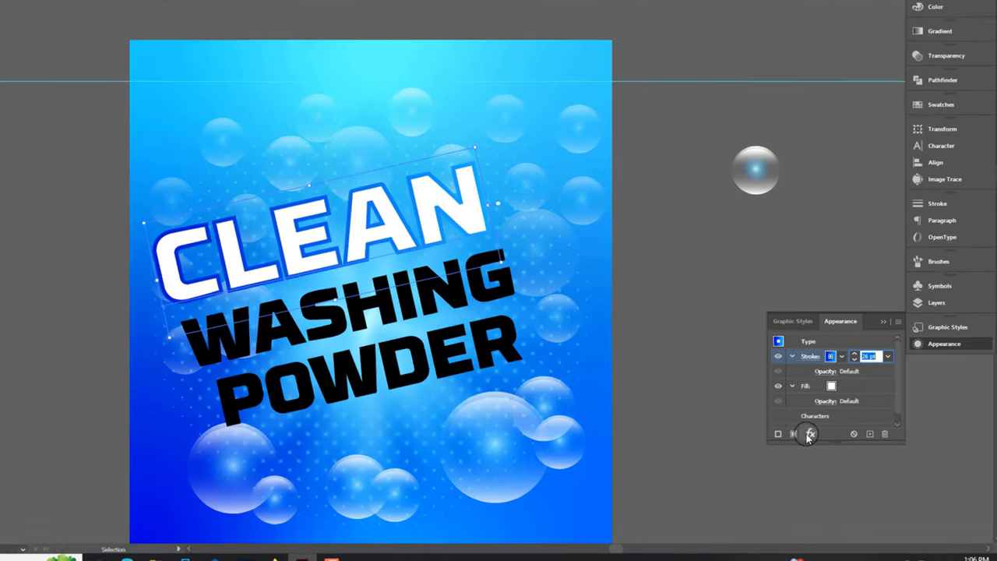
{"action": "left_click", "coordinate": [828, 447]}
{"action": "mouse_move", "coordinate": [838, 152]}
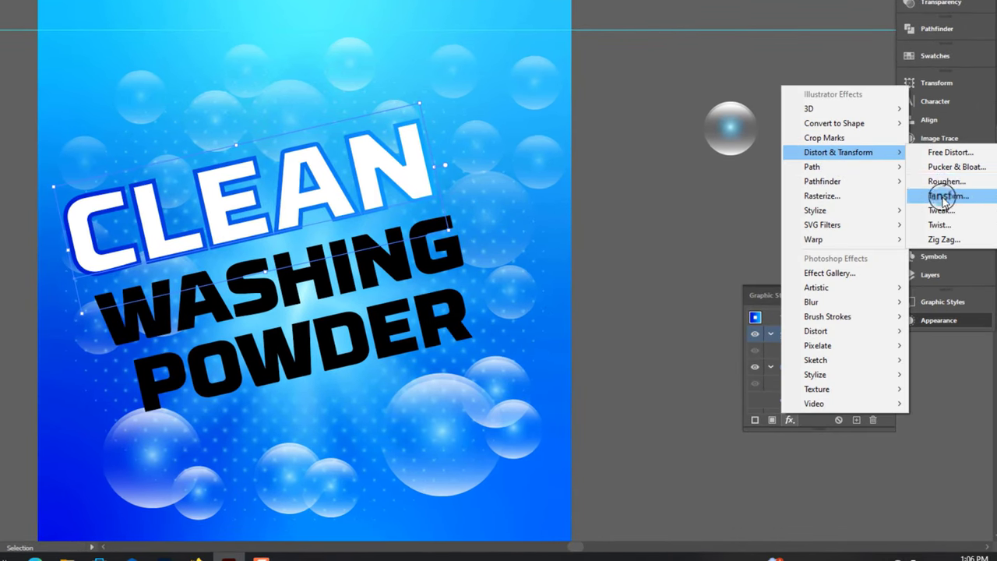
{"action": "left_click", "coordinate": [947, 196]}
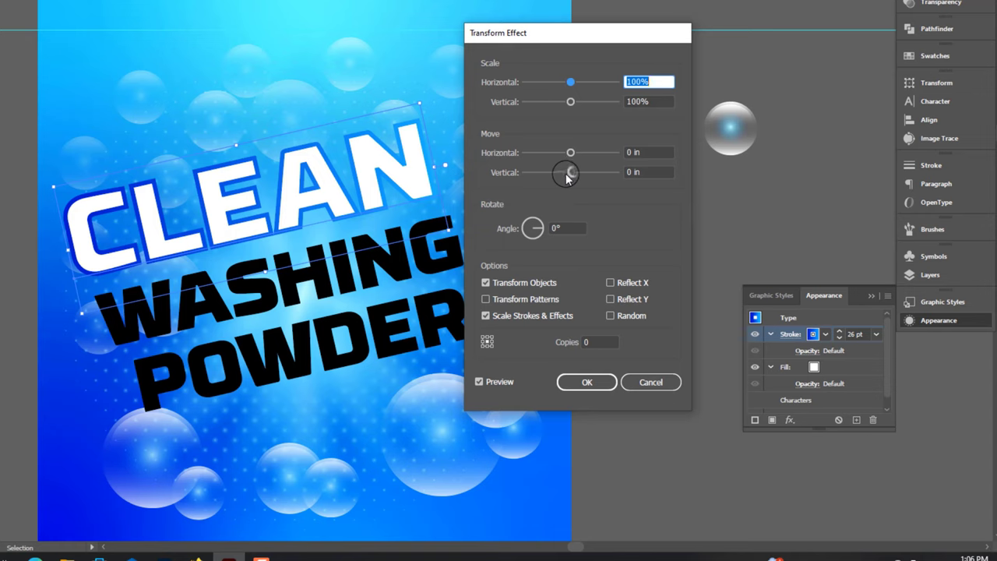
{"action": "left_click_drag", "start_coordinate": [566, 178], "coordinate": [581, 181]}
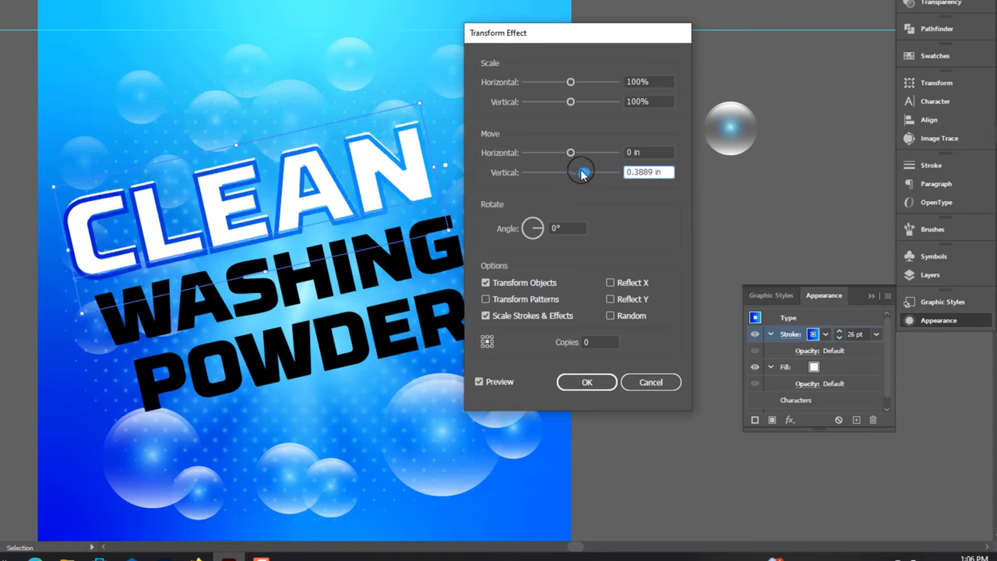
{"action": "left_click_drag", "start_coordinate": [584, 175], "coordinate": [564, 178]}
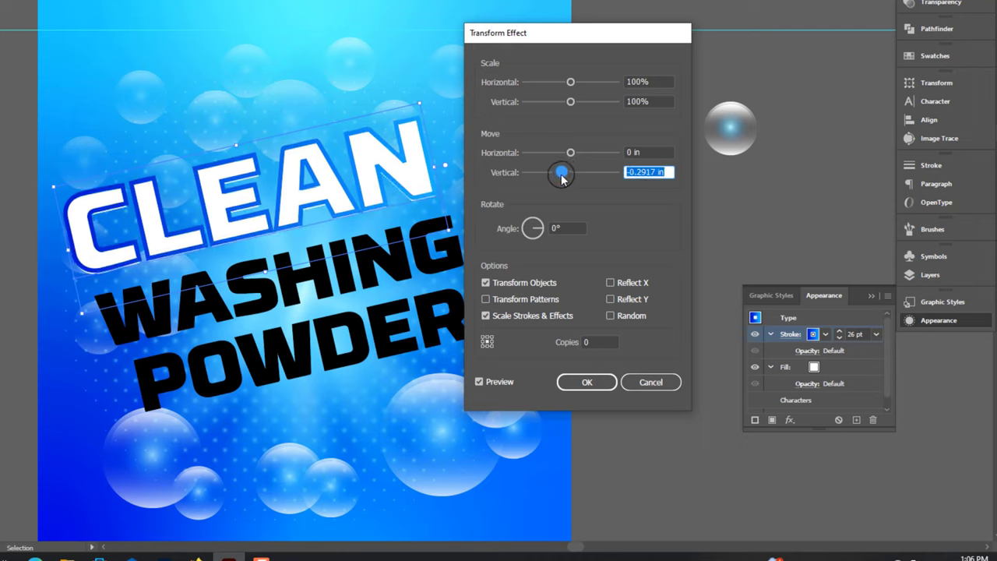
Apply the Transform effect and start a black Multiply drop shadow at 50% opacity on CLEAN.
{"action": "left_click", "coordinate": [586, 382]}
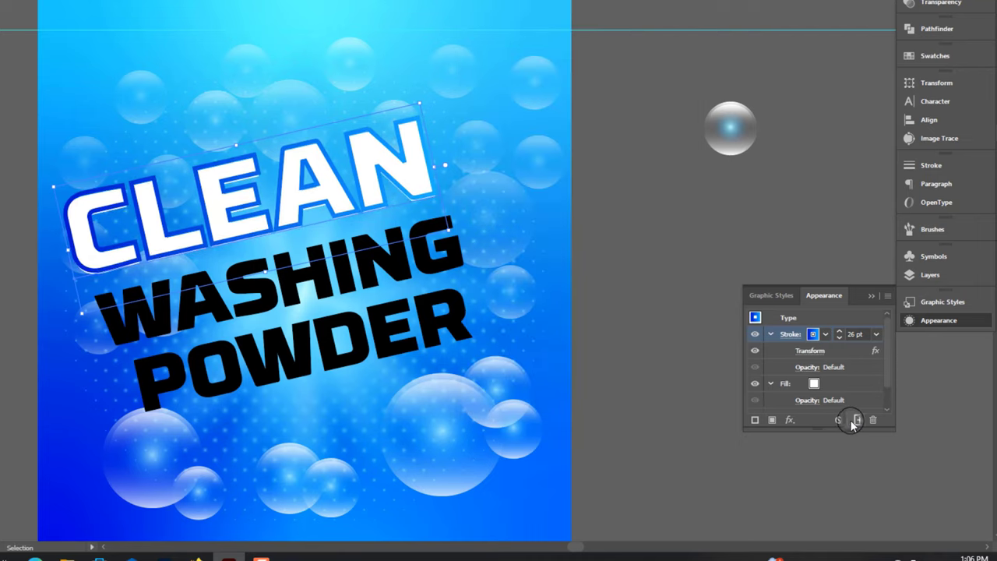
{"action": "left_click", "coordinate": [790, 422]}
{"action": "mouse_move", "coordinate": [816, 210]}
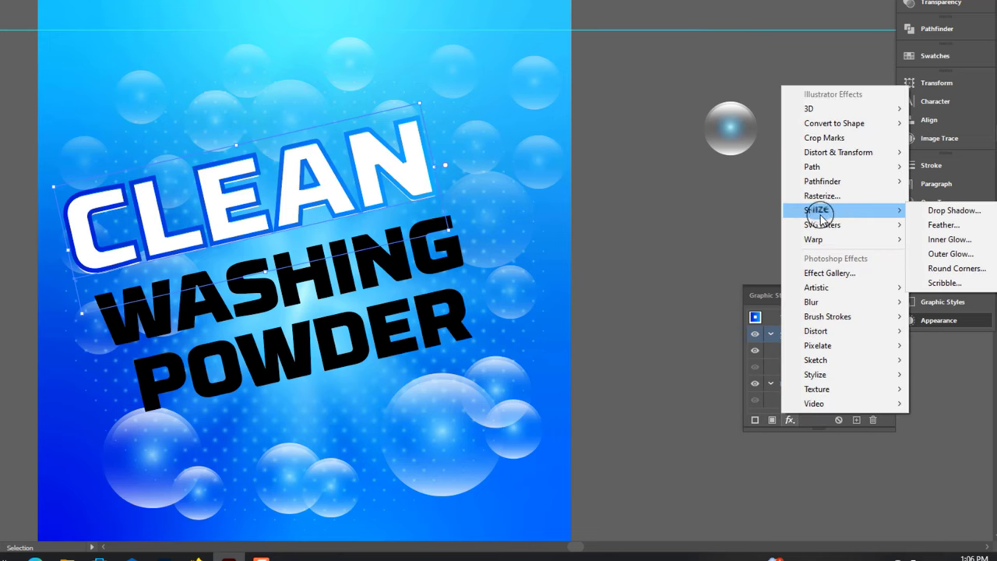
{"action": "left_click", "coordinate": [945, 215]}
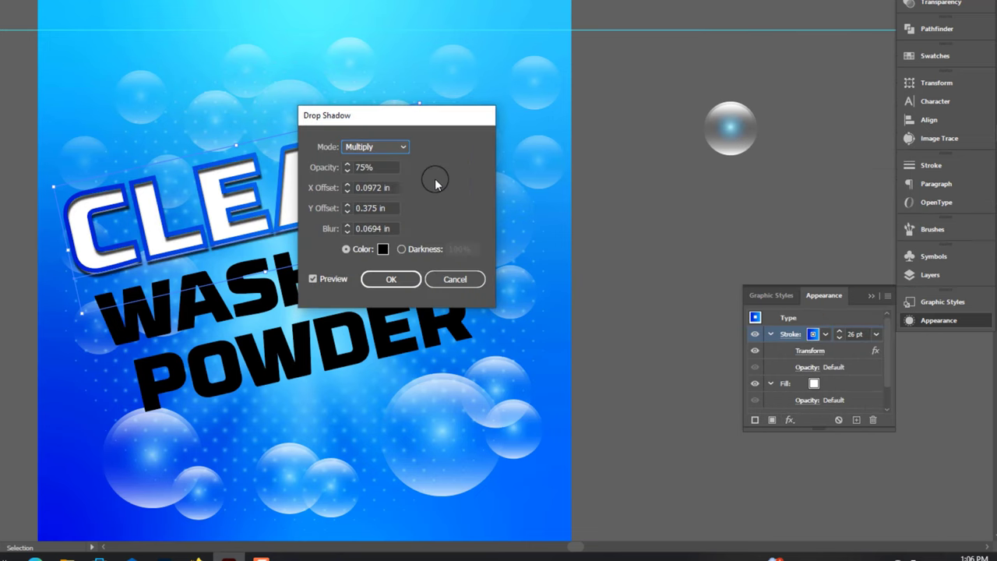
{"action": "left_click_drag", "start_coordinate": [387, 115], "coordinate": [560, 113]}
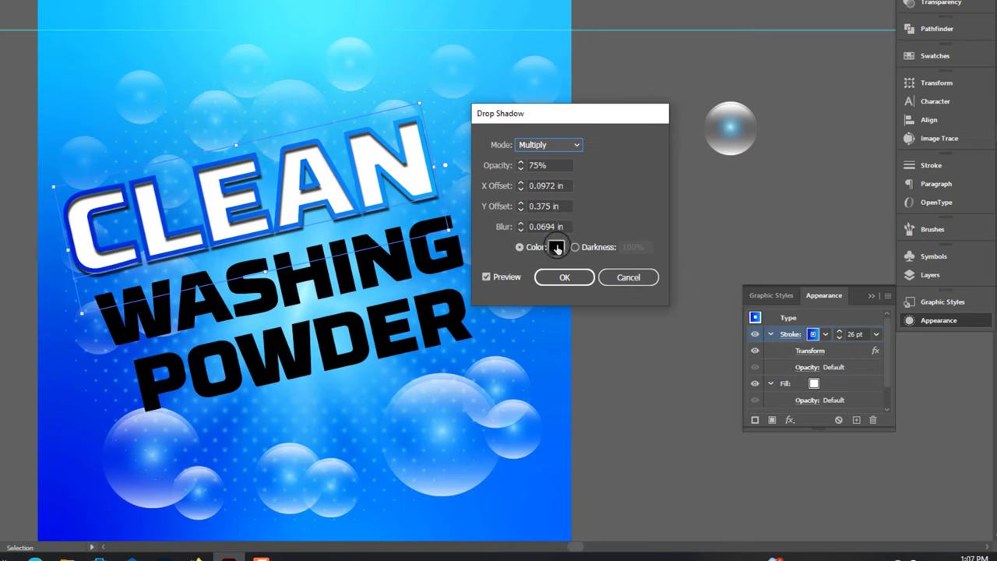
{"action": "left_click", "coordinate": [556, 248]}
{"action": "left_click", "coordinate": [800, 274]}
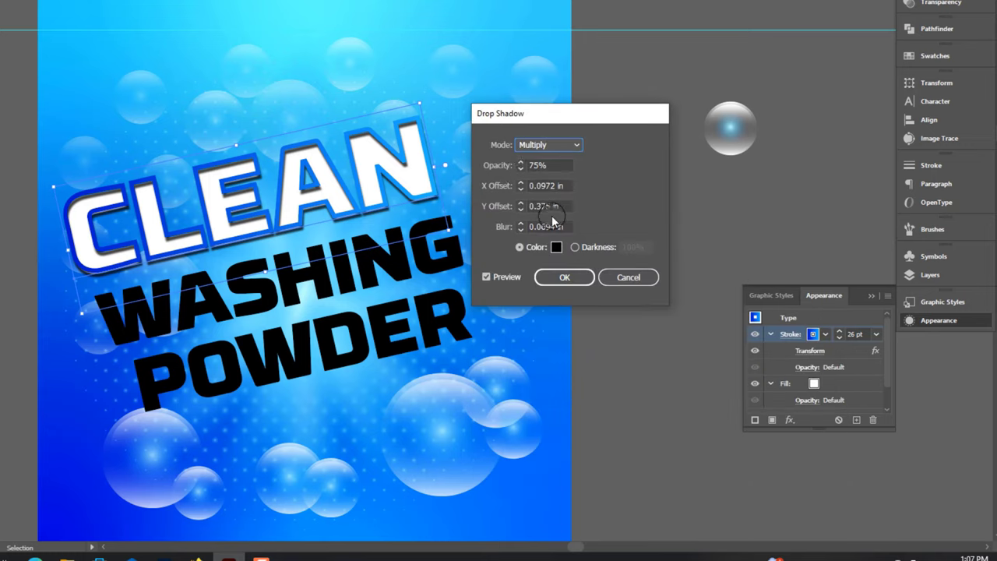
{"action": "left_click", "coordinate": [540, 164]}
{"action": "type", "text": "50"}
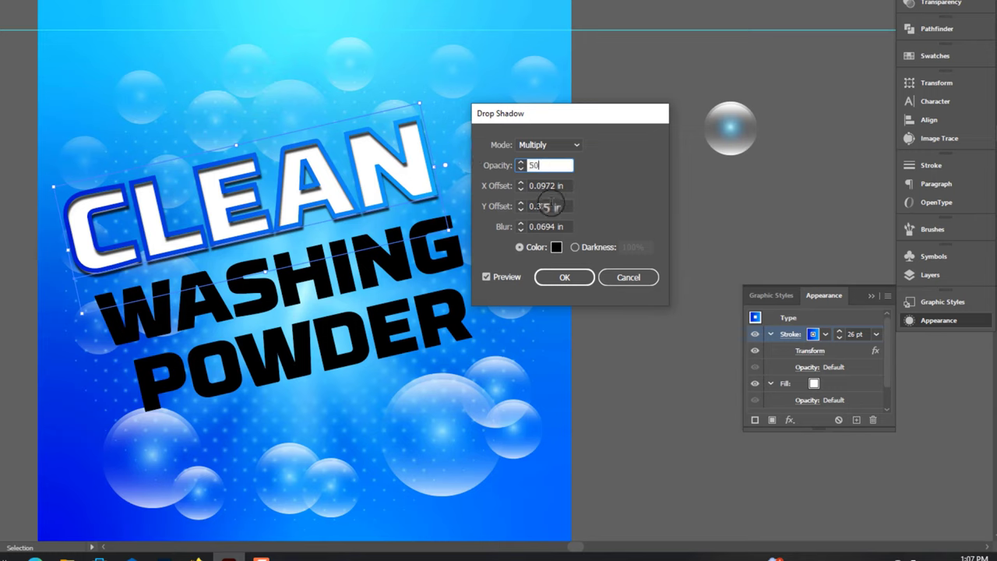
{"action": "key", "text": "Tab"}
{"action": "key", "text": "Tab"}
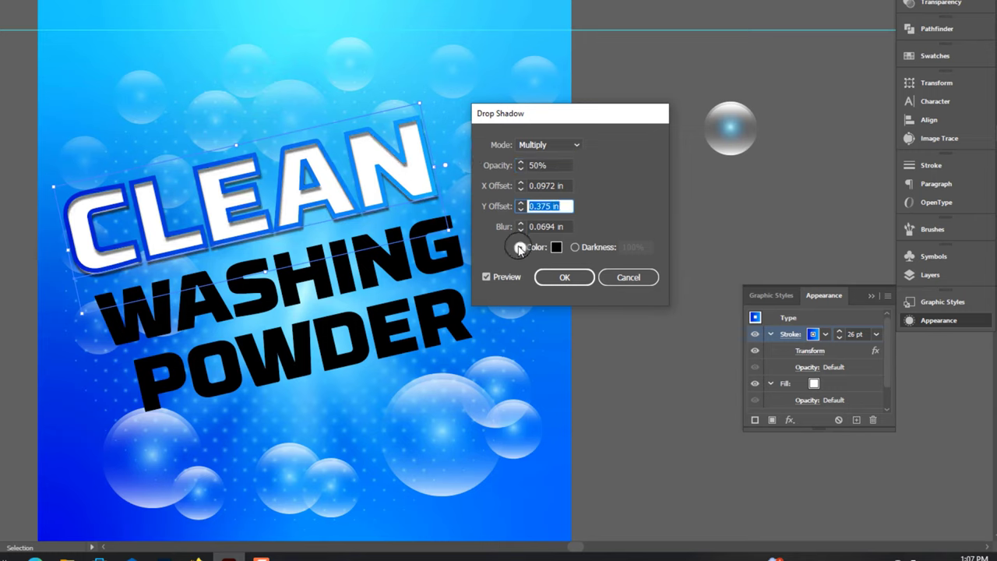
Set the drop shadow offsets to 0.25 in across and 0.5 in down, and apply it.
{"action": "key", "text": "Down"}
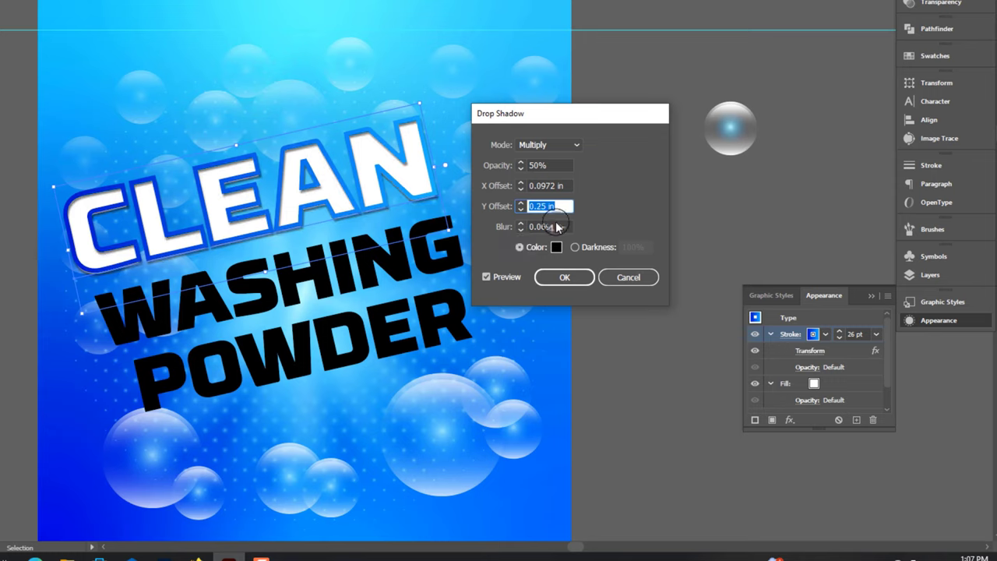
{"action": "key", "text": "Down"}
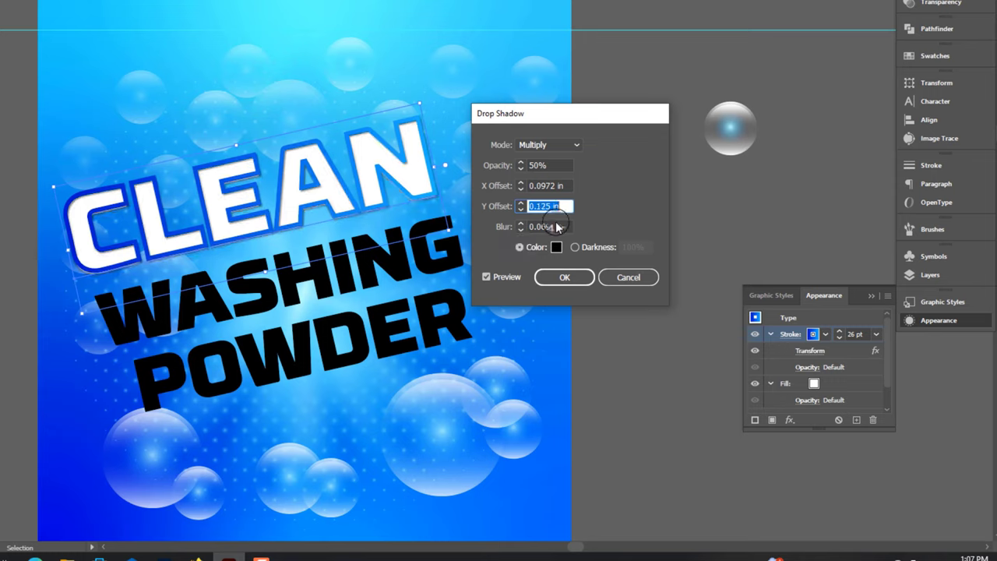
{"action": "key", "text": "Up"}
{"action": "key", "text": "Up"}
{"action": "key", "text": "Up"}
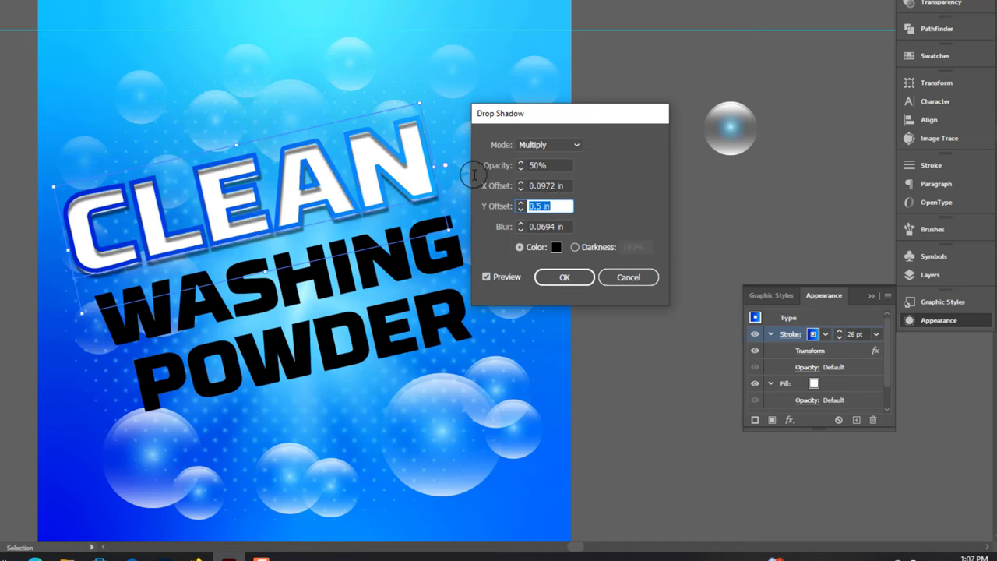
{"action": "key", "text": "shift+Tab"}
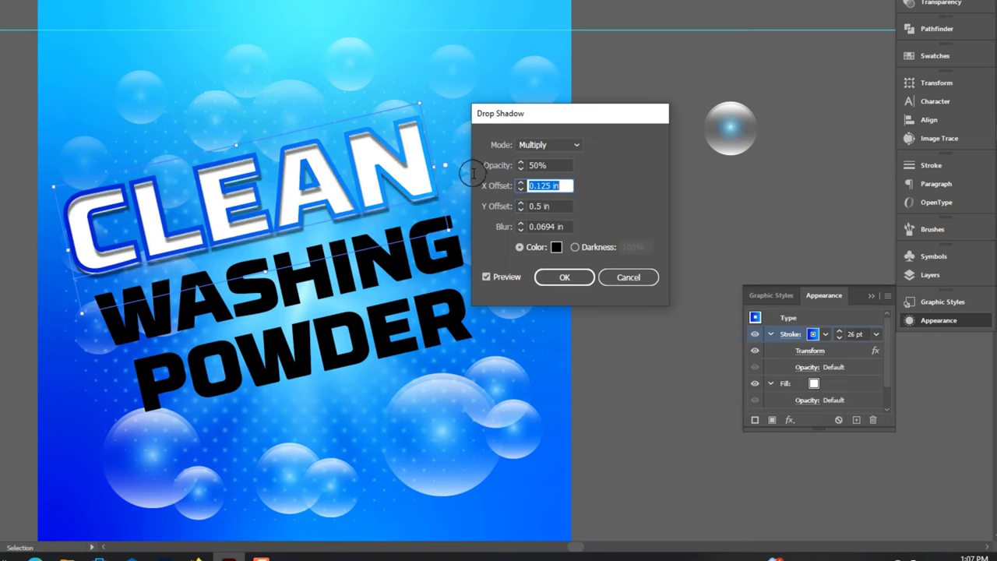
{"action": "key", "text": "Up"}
{"action": "key", "text": "Up"}
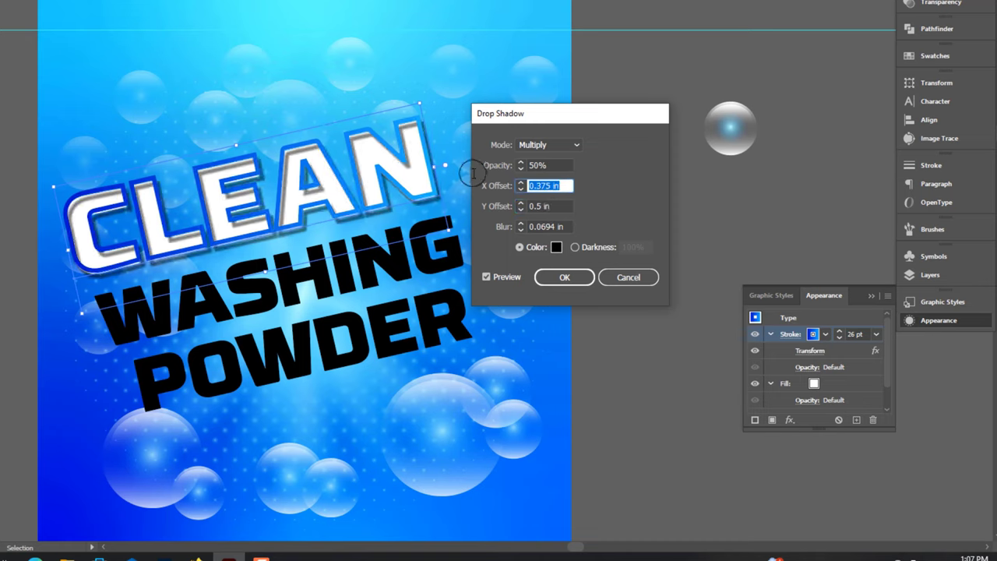
{"action": "key", "text": "Up"}
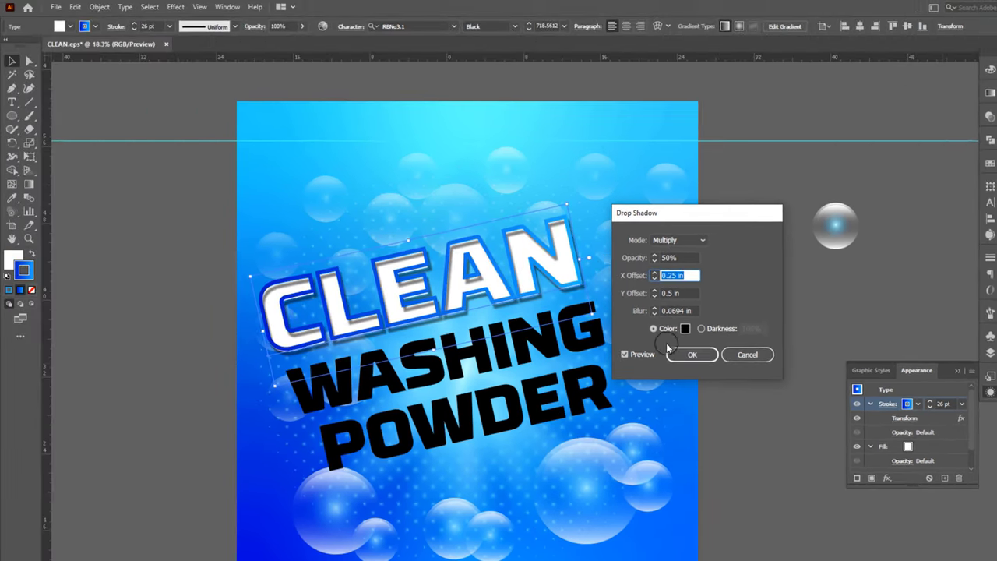
{"action": "left_click", "coordinate": [703, 350]}
Nudge the POWDER line slightly right and up.
{"action": "left_click", "coordinate": [725, 311]}
{"action": "left_click_drag", "start_coordinate": [634, 356], "coordinate": [586, 297]}
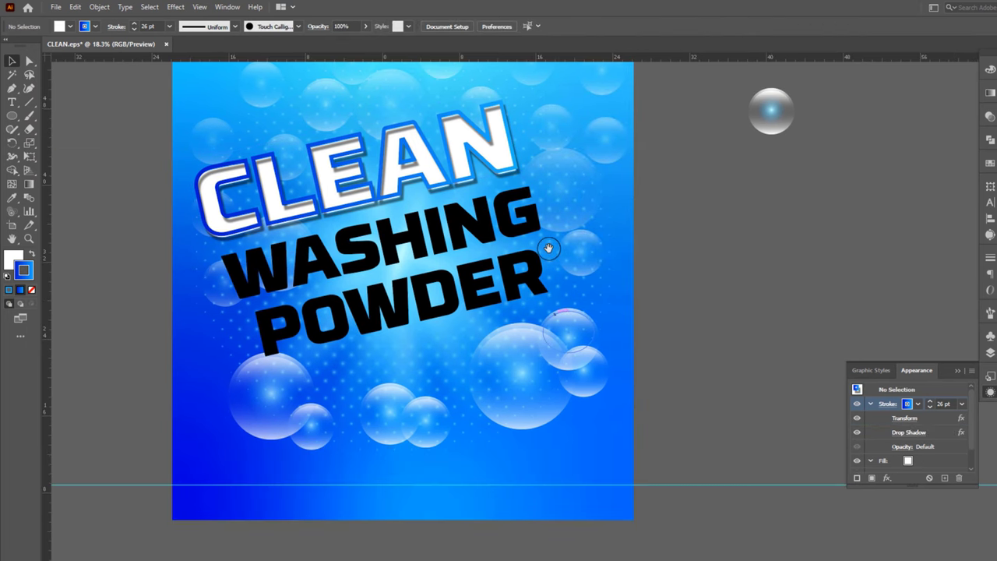
{"action": "left_click", "coordinate": [503, 343]}
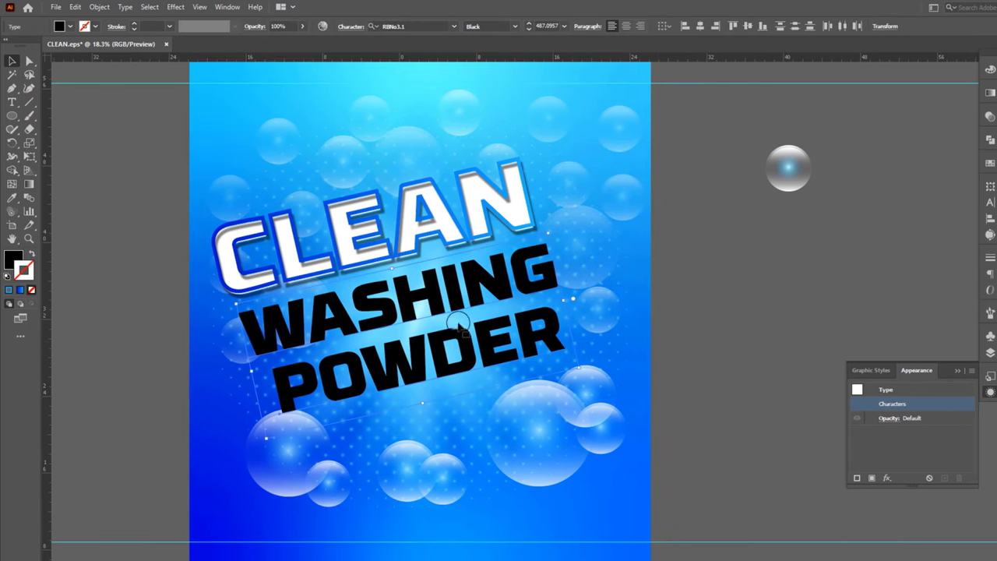
{"action": "key", "text": "ctrl+equal"}
{"action": "left_click_drag", "start_coordinate": [580, 369], "coordinate": [590, 367]}
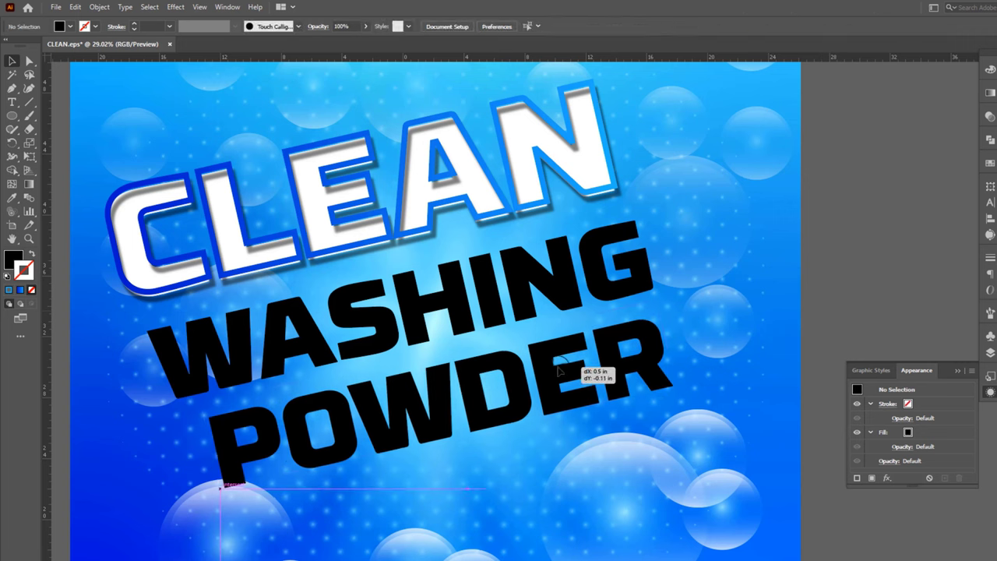
{"action": "left_click", "coordinate": [543, 206]}
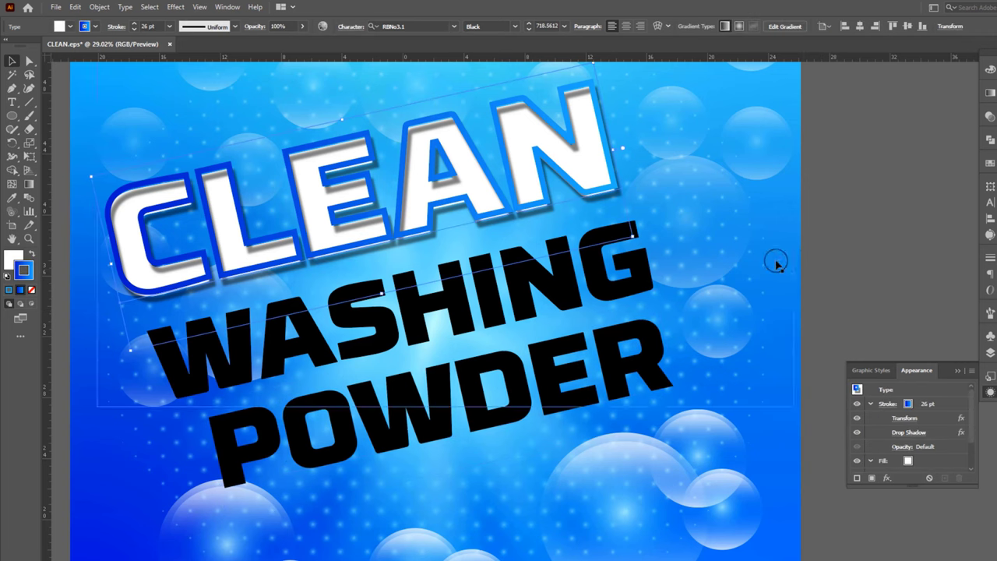
Add a new 10 pt black stroke to the WASHING text.
{"action": "left_click", "coordinate": [429, 330]}
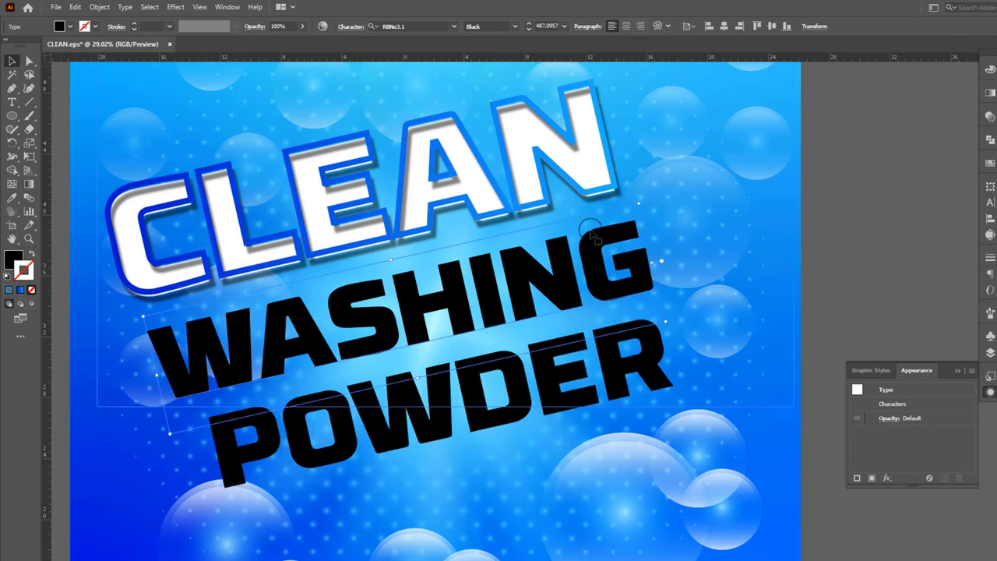
{"action": "left_click", "coordinate": [871, 478]}
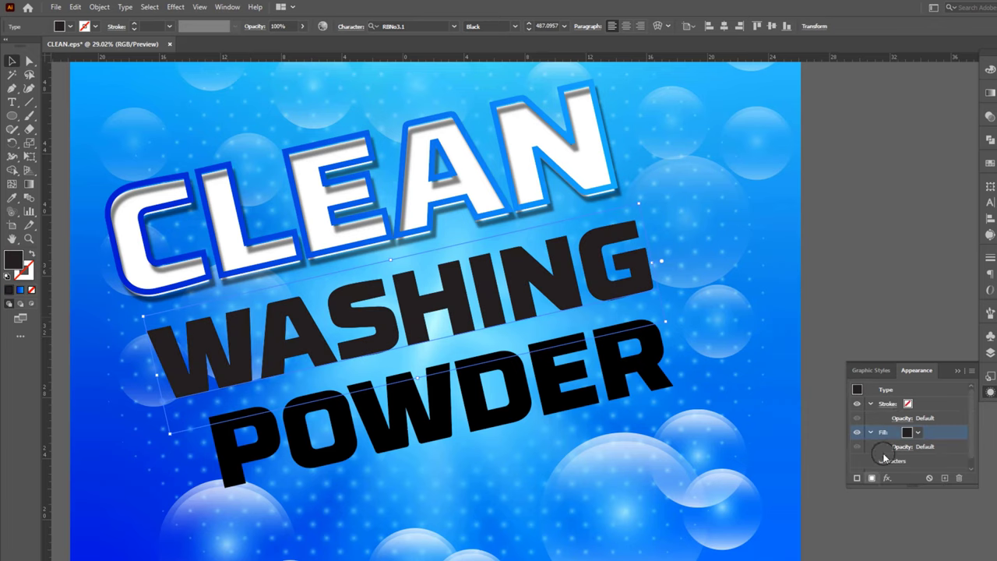
{"action": "left_click", "coordinate": [908, 404]}
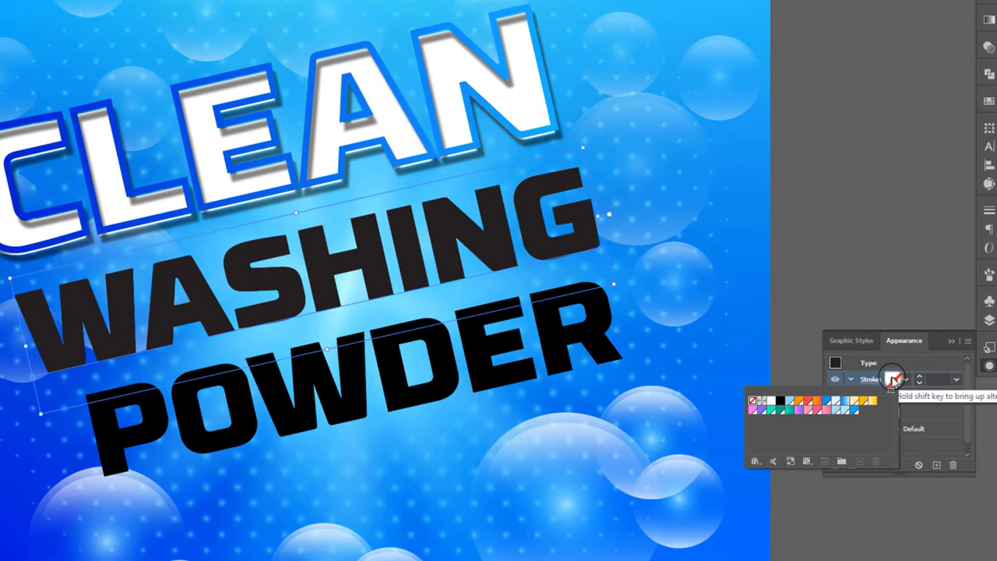
{"action": "left_click", "coordinate": [841, 402]}
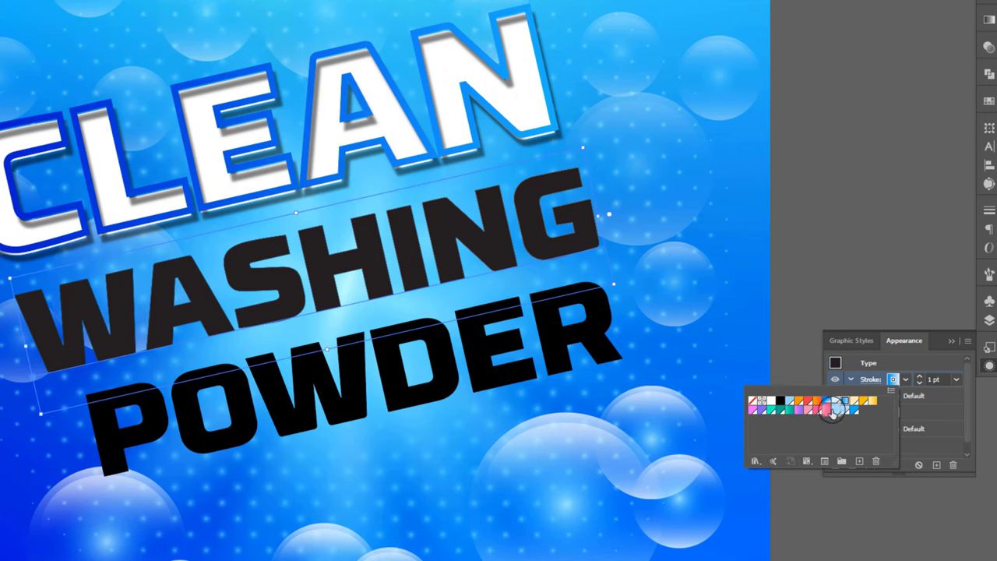
{"action": "left_click", "coordinate": [780, 401]}
{"action": "left_click", "coordinate": [944, 387]}
{"action": "type", "text": "10"}
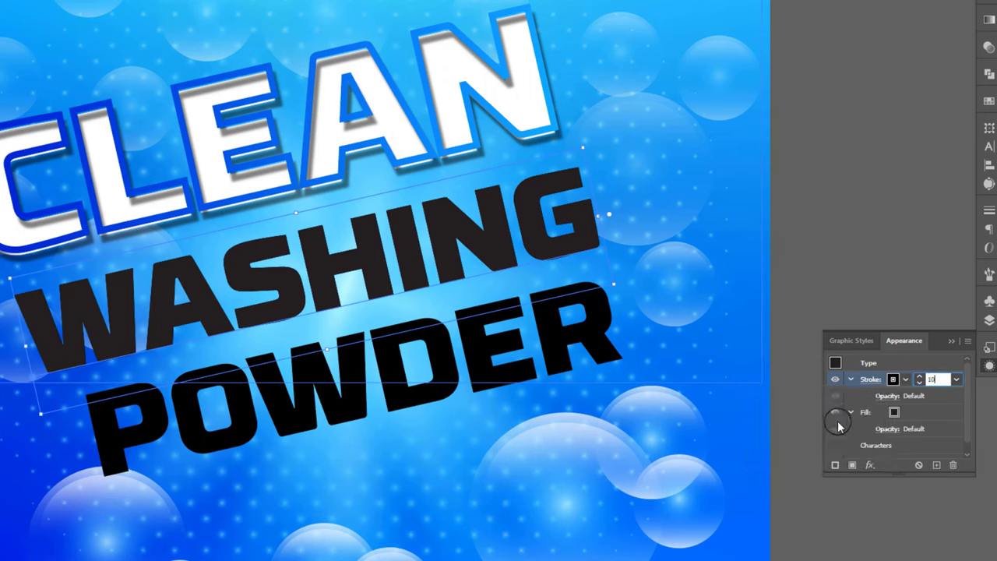
{"action": "key", "text": "Return"}
Fill WASHING with a light blue gradient swatch.
{"action": "left_click", "coordinate": [894, 413]}
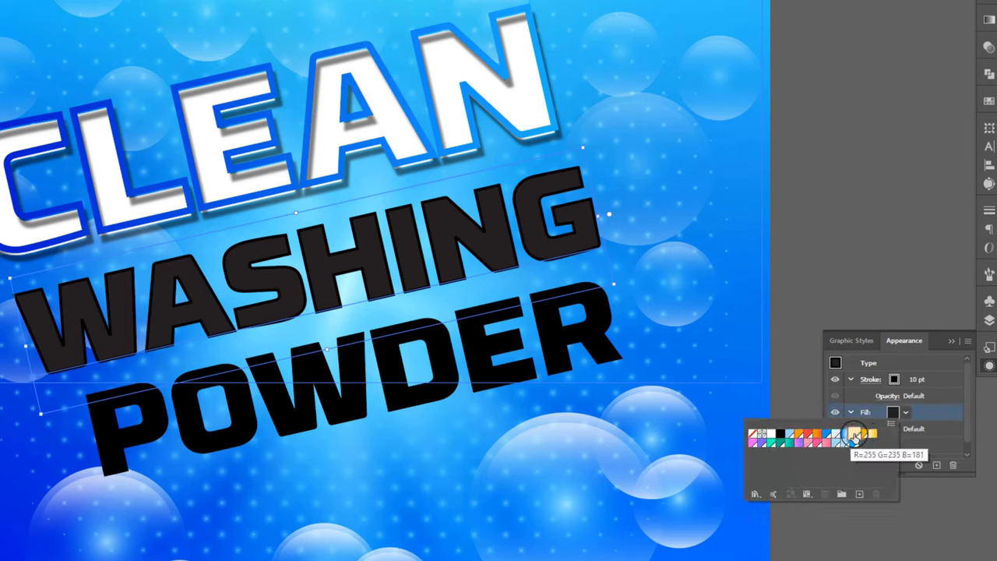
{"action": "left_click", "coordinate": [854, 435]}
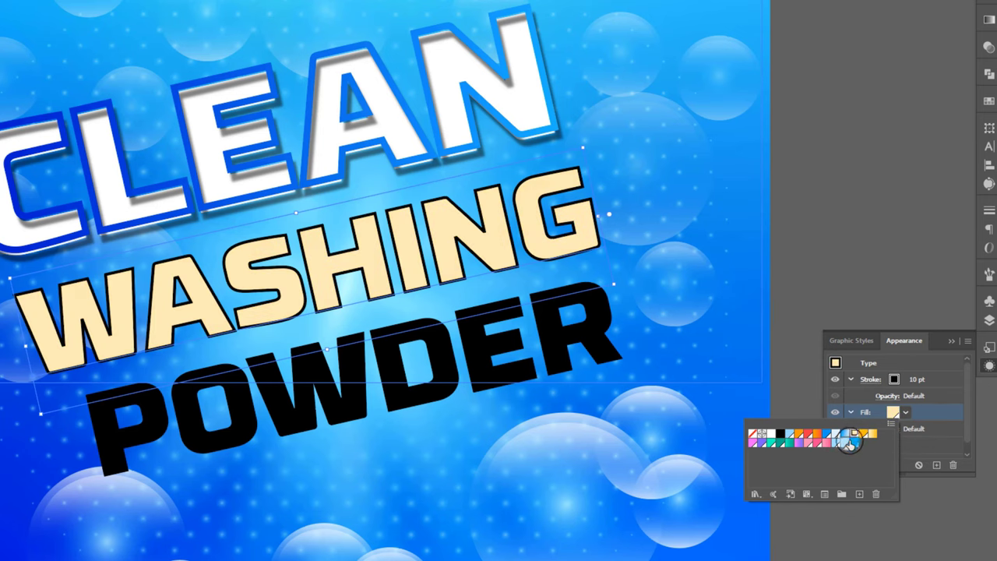
{"action": "left_click", "coordinate": [827, 435]}
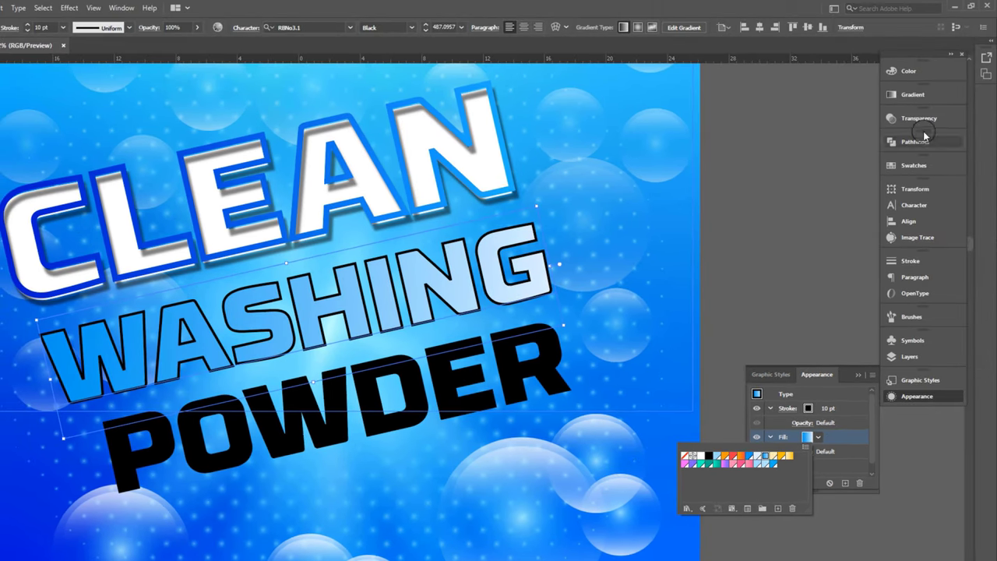
Set WASHING's first gradient stop to golden orange with the RGB sliders.
{"action": "left_click", "coordinate": [912, 94]}
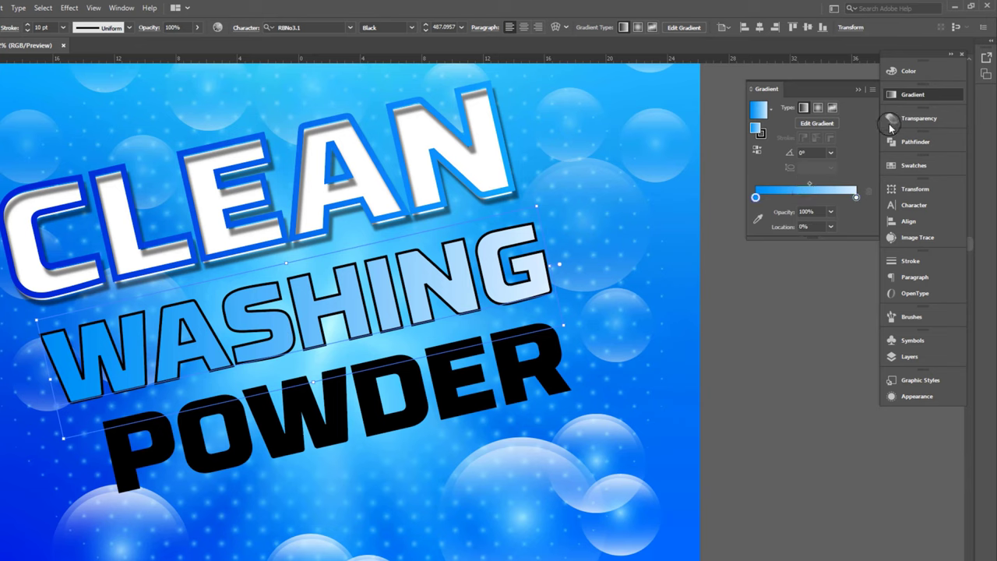
{"action": "left_click", "coordinate": [918, 72]}
{"action": "left_click", "coordinate": [903, 112]}
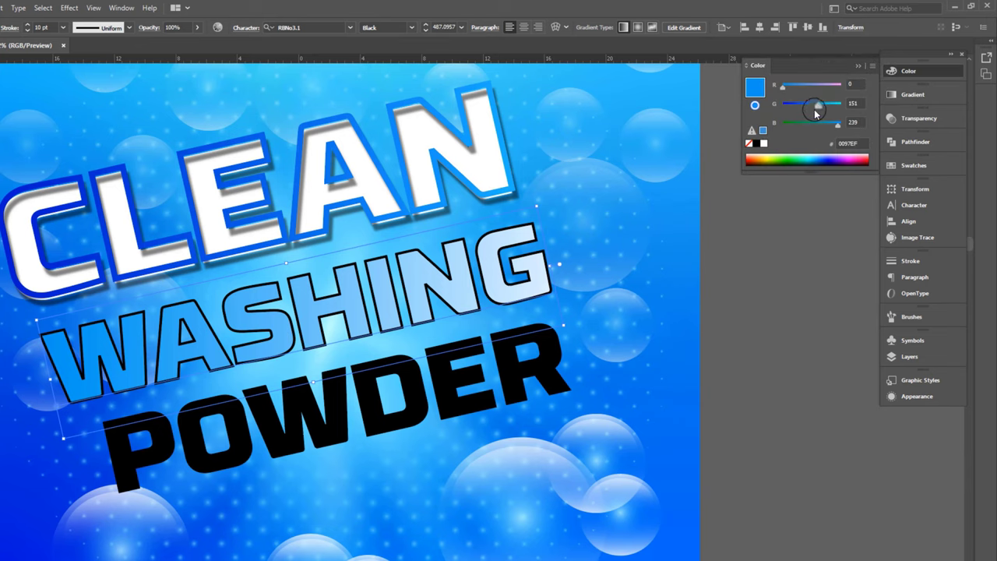
{"action": "mouse_move", "coordinate": [816, 105]}
{"action": "left_mouse_down"}
{"action": "mouse_move", "coordinate": [810, 121]}
{"action": "mouse_move", "coordinate": [782, 122]}
{"action": "left_mouse_up"}
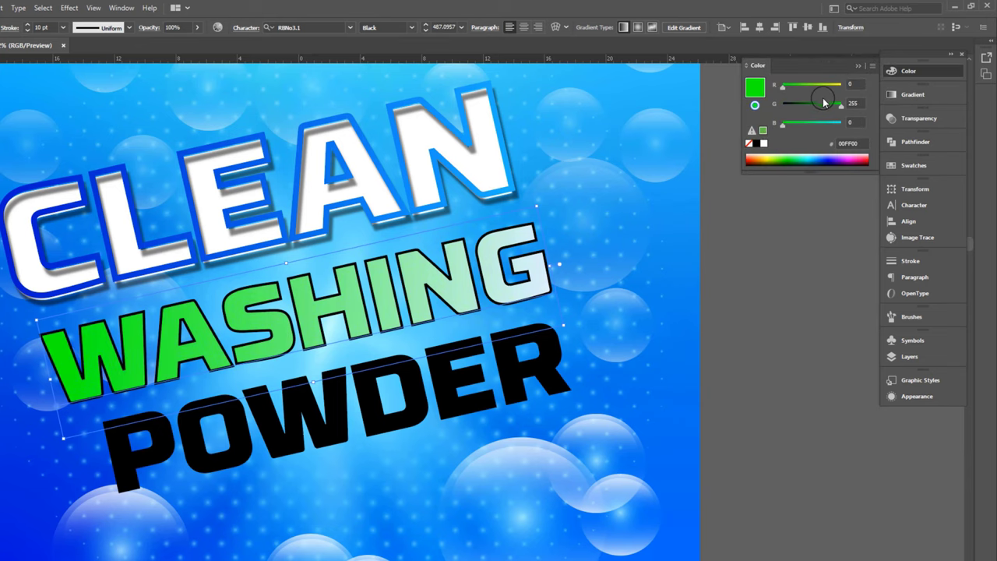
{"action": "mouse_move", "coordinate": [783, 84]}
{"action": "left_mouse_down"}
{"action": "mouse_move", "coordinate": [827, 85]}
{"action": "mouse_move", "coordinate": [829, 108]}
{"action": "left_mouse_up"}
Set the light end stop of WASHING's gradient to bright yellow.
{"action": "left_click", "coordinate": [923, 97]}
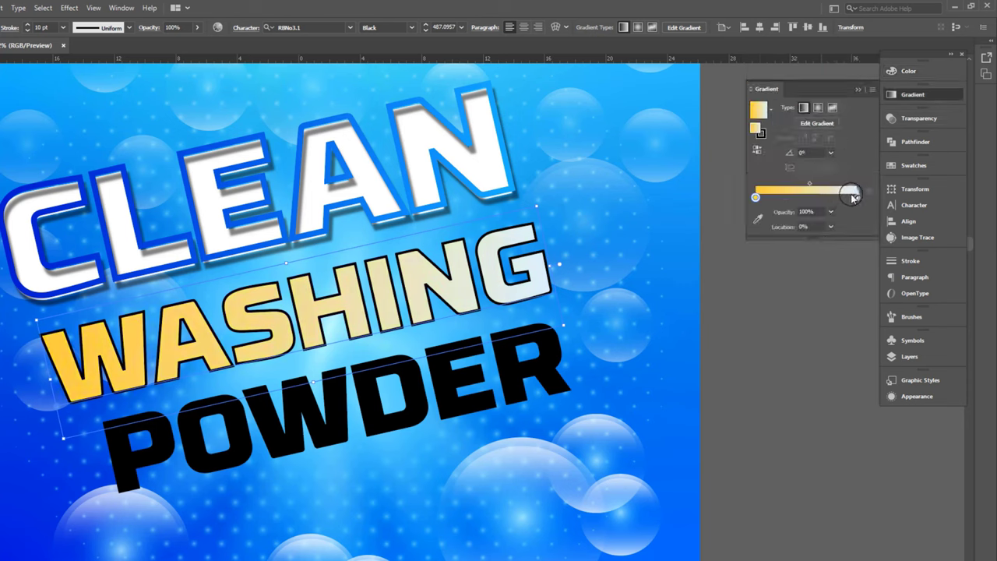
{"action": "left_click", "coordinate": [909, 70]}
{"action": "left_click", "coordinate": [872, 65]}
{"action": "left_click", "coordinate": [897, 98]}
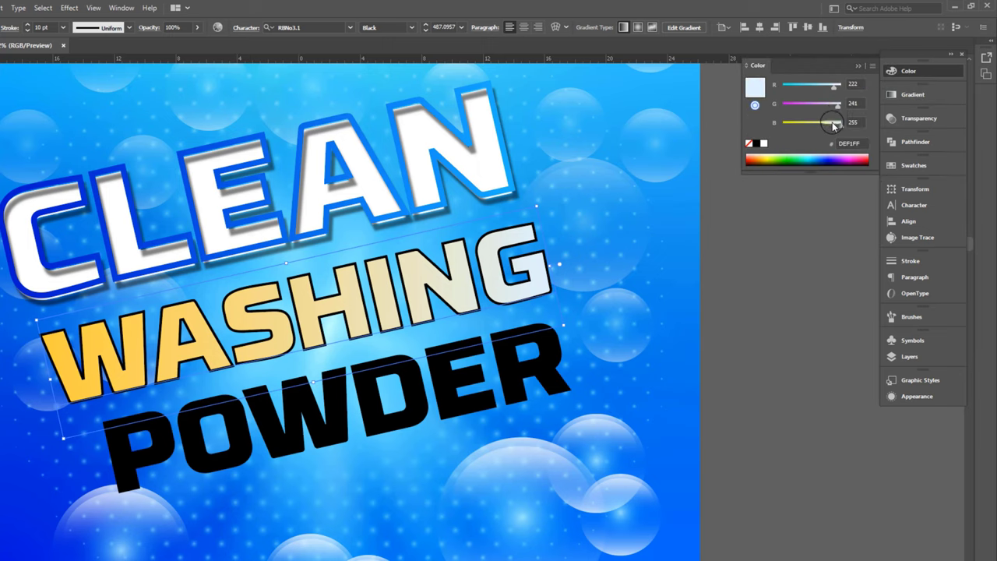
{"action": "left_click_drag", "start_coordinate": [815, 123], "coordinate": [780, 130]}
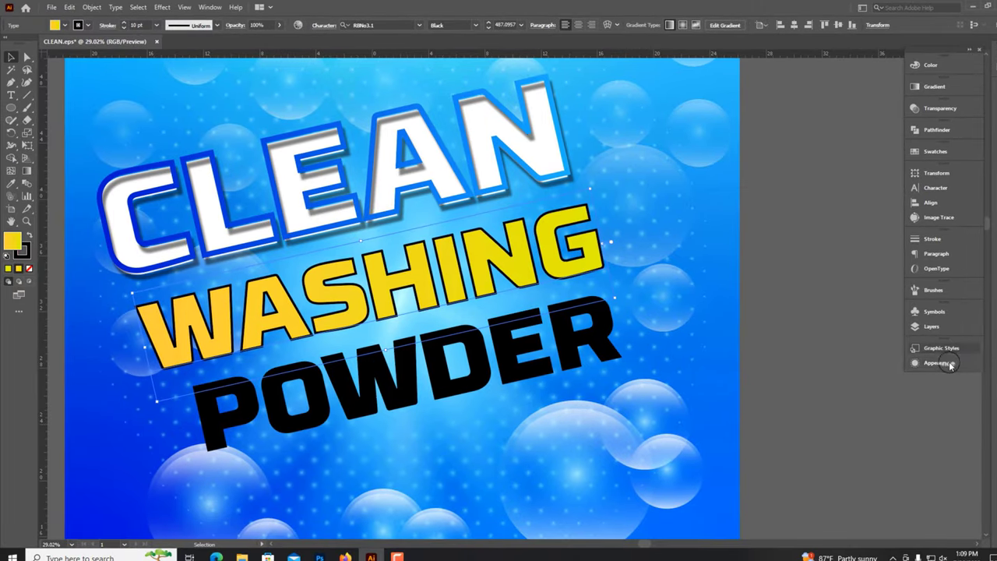
Add a Transform effect to WASHING's fill with a slight vertical move.
{"action": "left_click", "coordinate": [937, 362]}
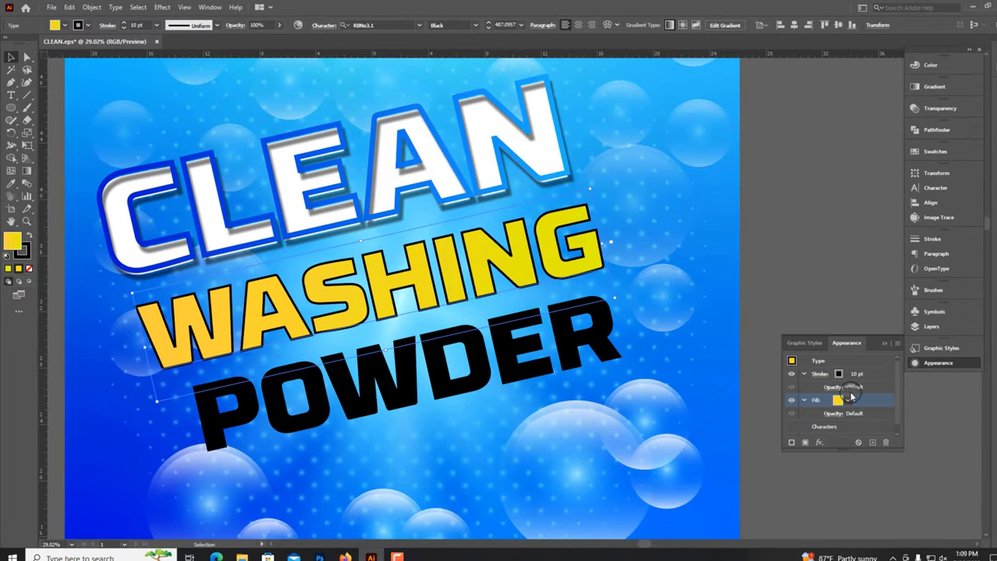
{"action": "left_click", "coordinate": [811, 448]}
{"action": "mouse_move", "coordinate": [855, 223]}
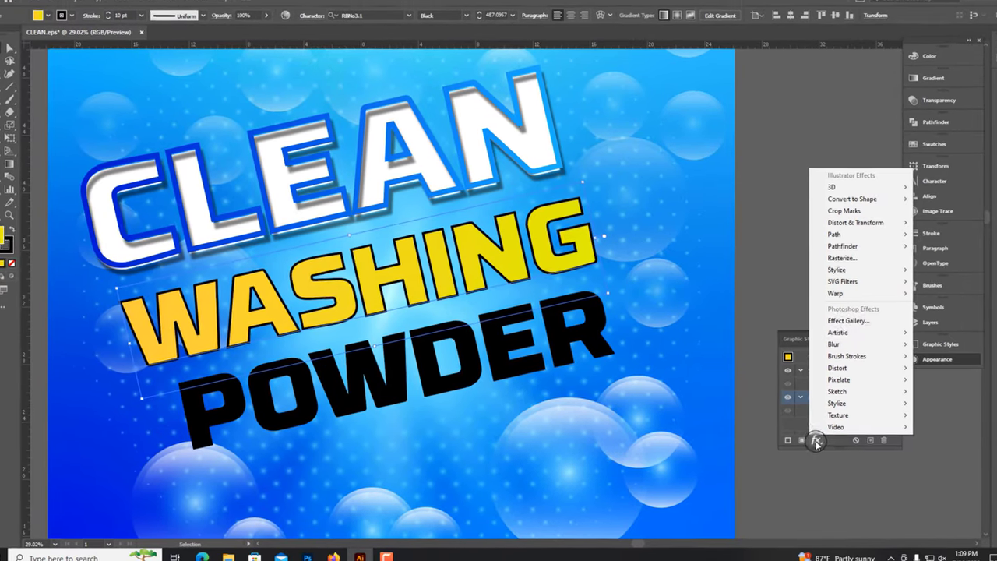
{"action": "left_click", "coordinate": [939, 225]}
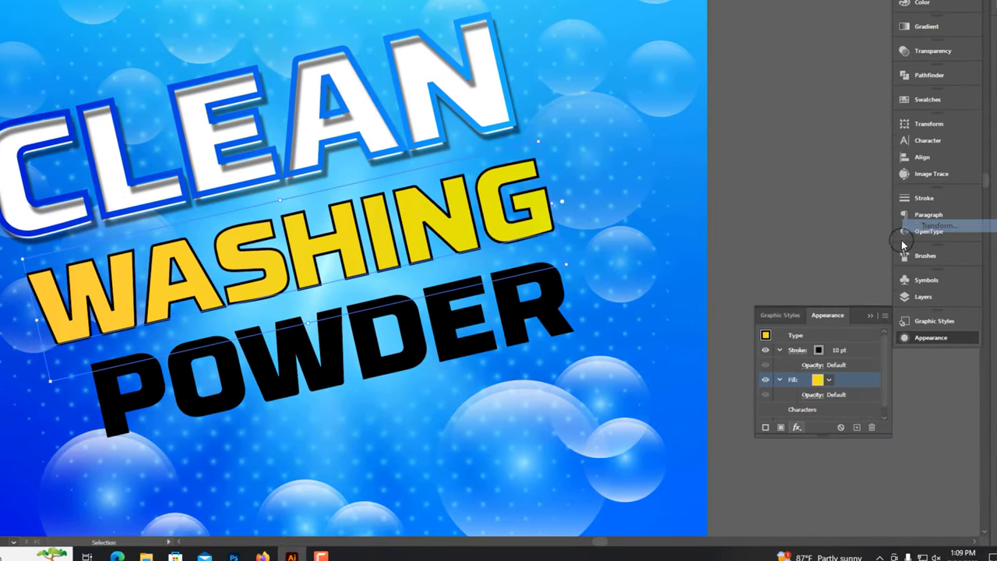
{"action": "mouse_move", "coordinate": [599, 205]}
{"action": "left_mouse_down"}
{"action": "mouse_move", "coordinate": [610, 206]}
{"action": "mouse_move", "coordinate": [601, 207]}
{"action": "left_mouse_up"}
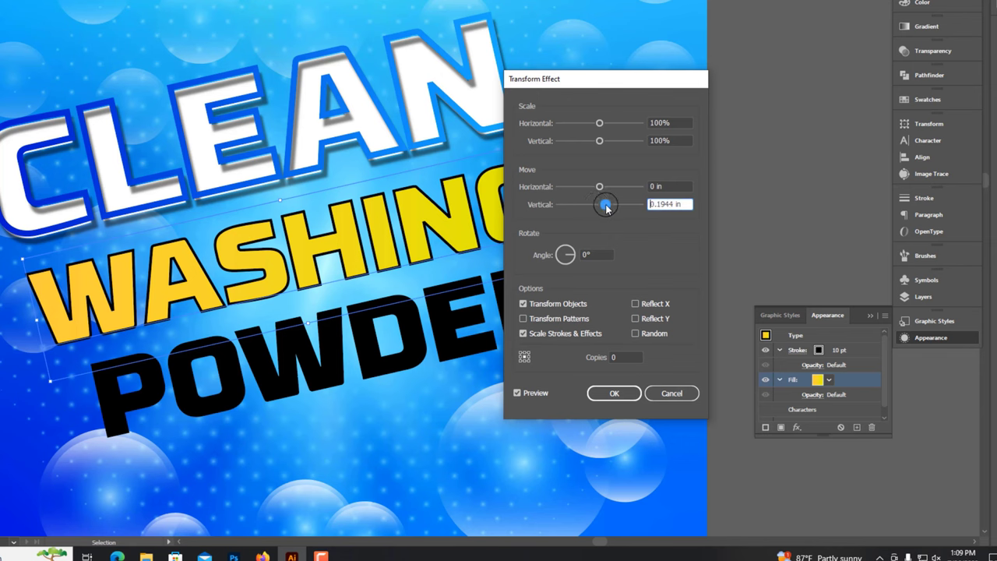
{"action": "left_click", "coordinate": [614, 394]}
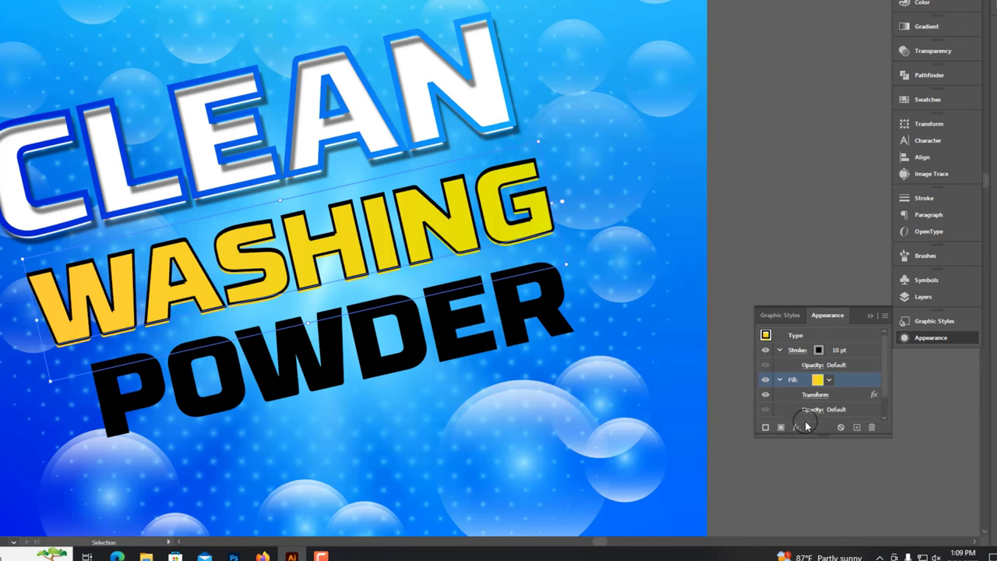
{"action": "left_click", "coordinate": [796, 427]}
Give WASHING a Multiply 50% drop shadow with 0.125 in X and Y offsets.
{"action": "left_click", "coordinate": [936, 239]}
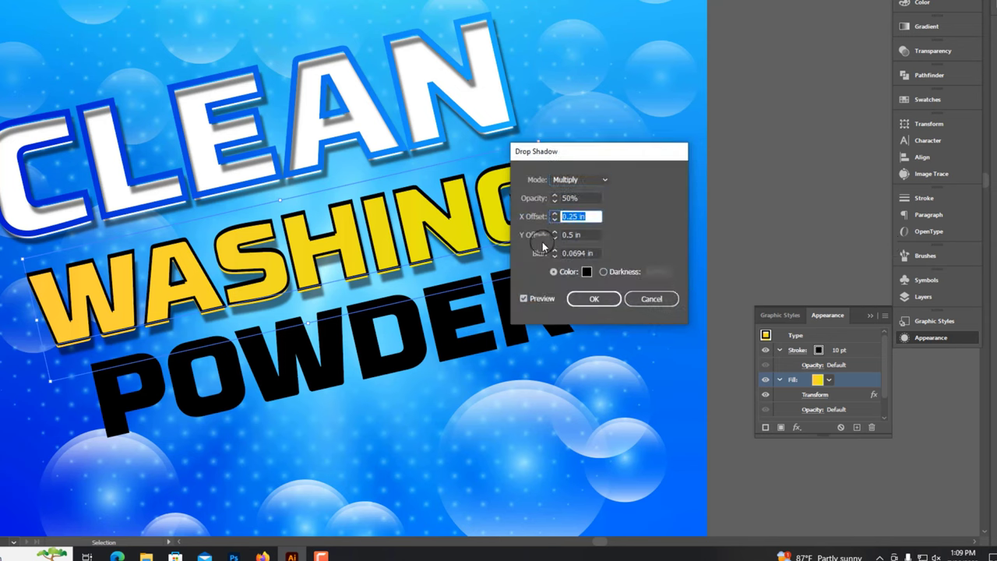
{"action": "type", "text": "-0.125"}
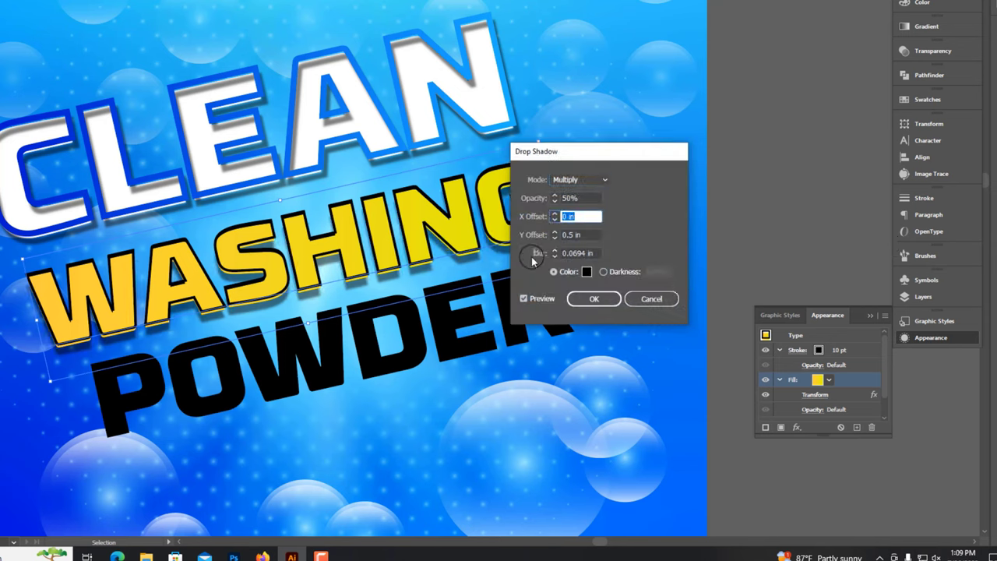
{"action": "type", "text": "-0.25"}
{"action": "left_click", "coordinate": [581, 236]}
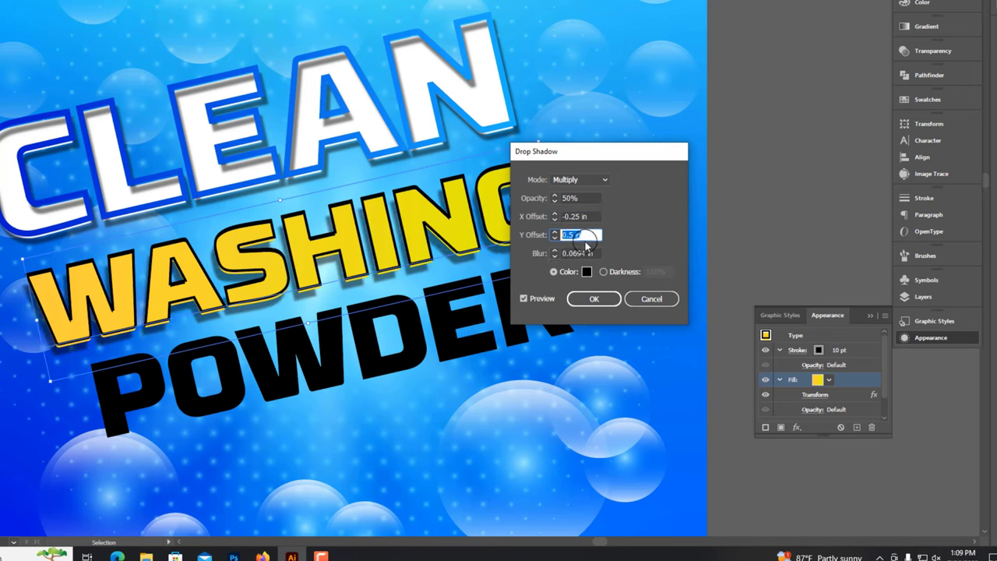
{"action": "key", "text": "Up"}
{"action": "key", "text": "Up"}
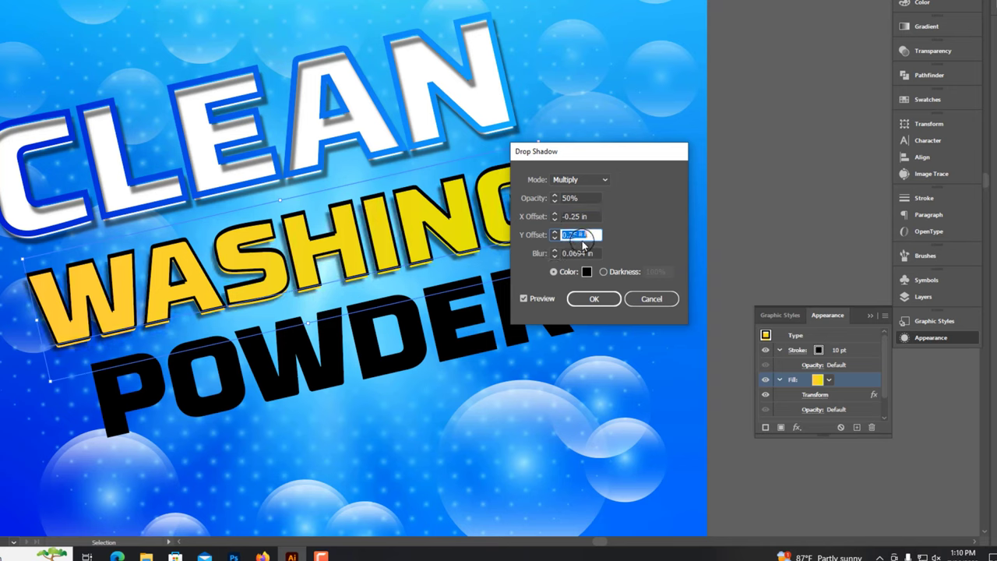
{"action": "type", "text": "0.125"}
{"action": "left_click", "coordinate": [577, 218]}
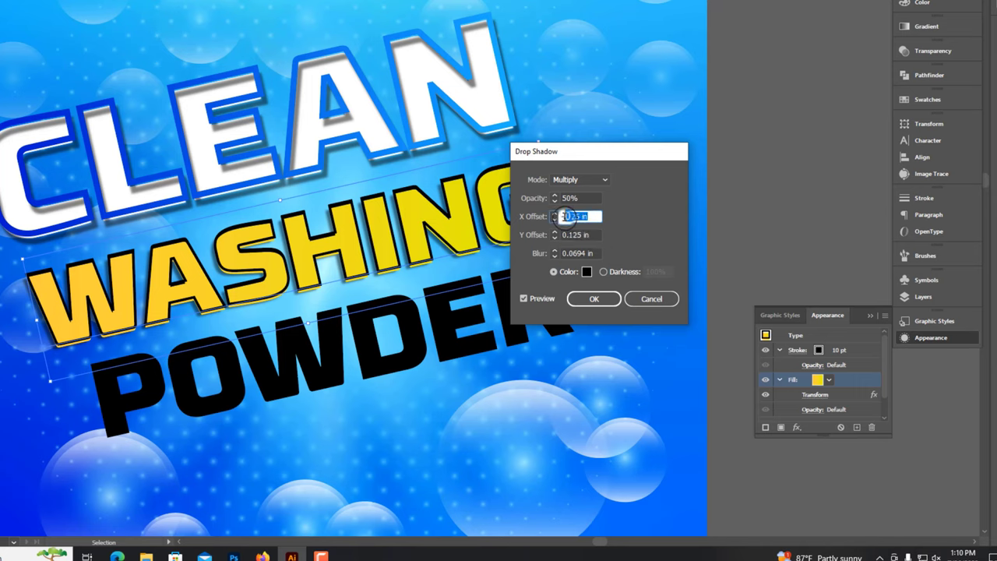
{"action": "key", "text": "Up"}
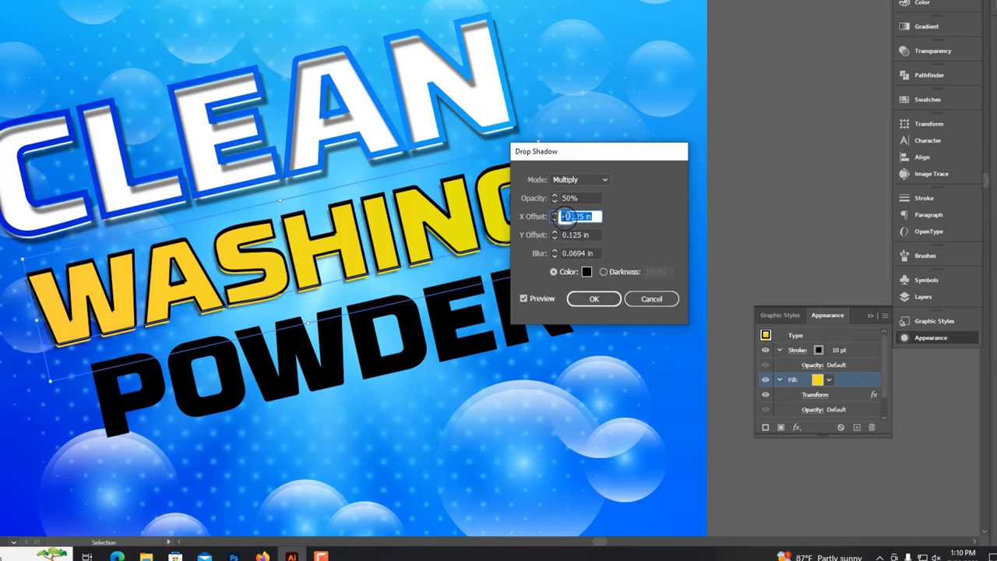
{"action": "key", "text": "Up"}
{"action": "key", "text": "Up"}
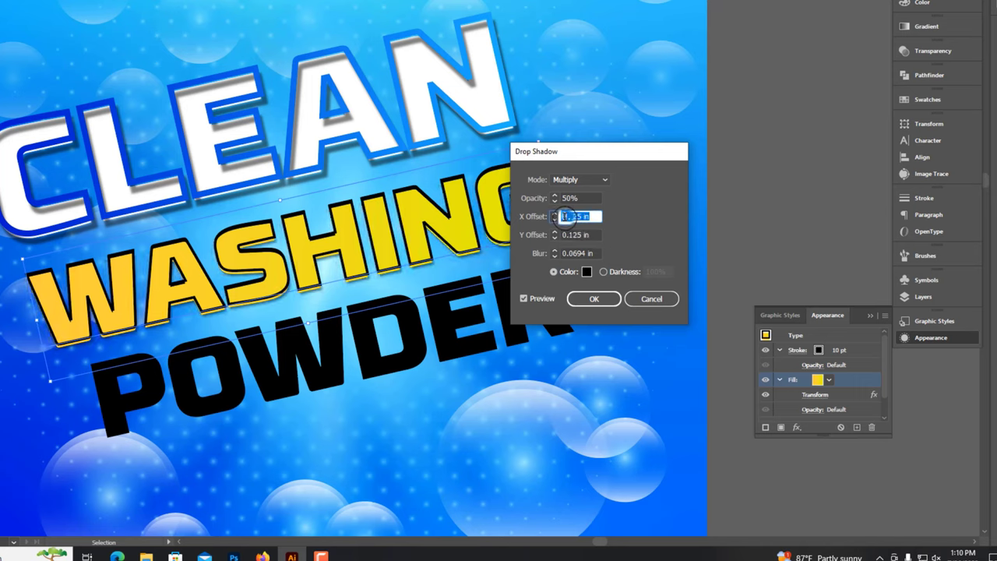
{"action": "key", "text": "Up"}
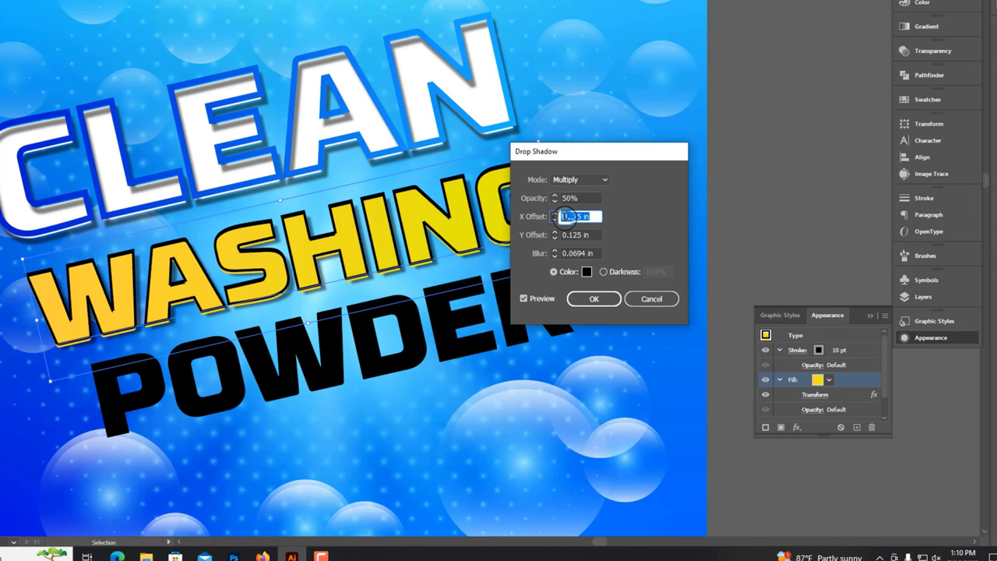
{"action": "left_click", "coordinate": [593, 298]}
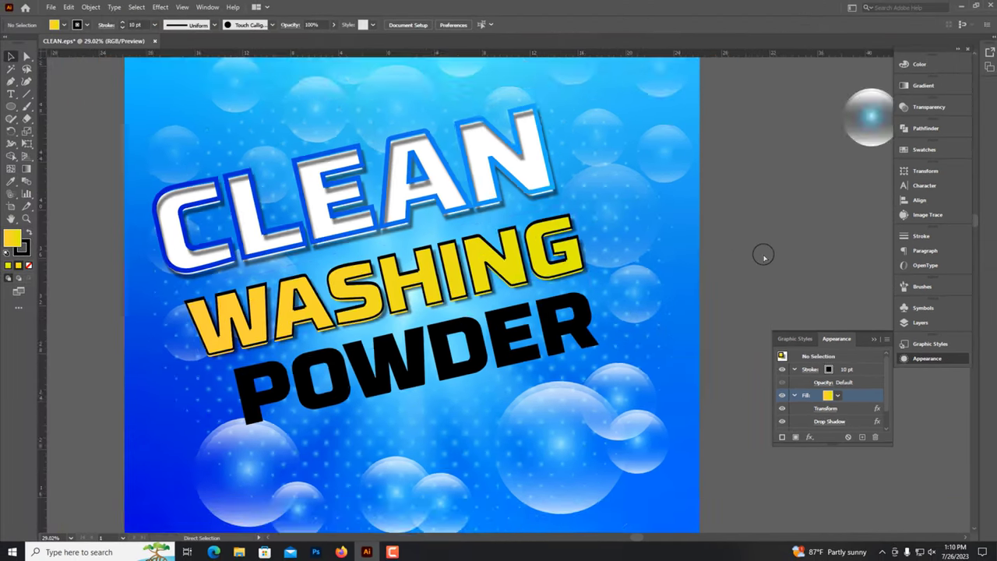
{"action": "key", "text": "ctrl+minus"}
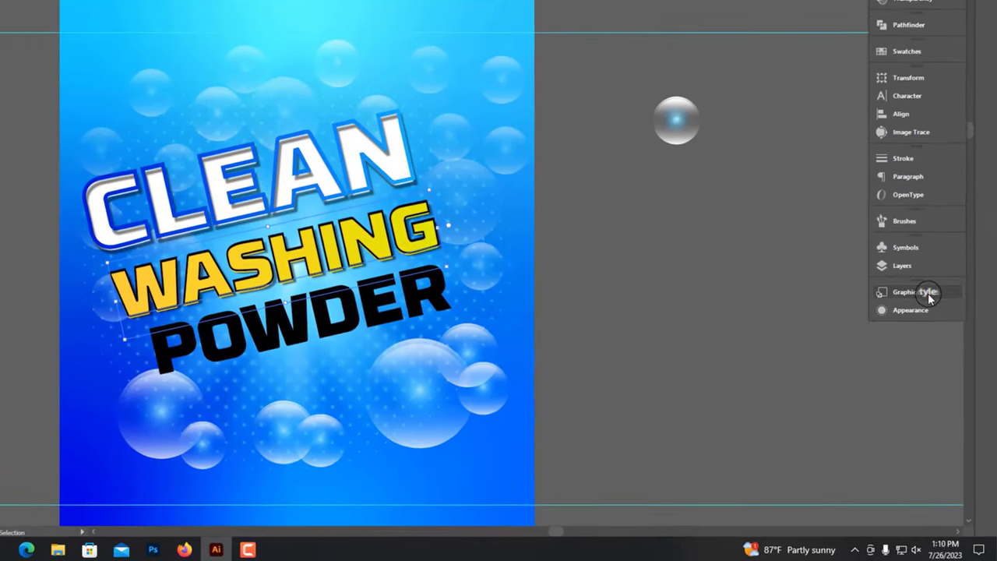
Save WASHING's yellow look as a graphic style and place WASHING between CLEAN and POWDER.
{"action": "left_click", "coordinate": [924, 329]}
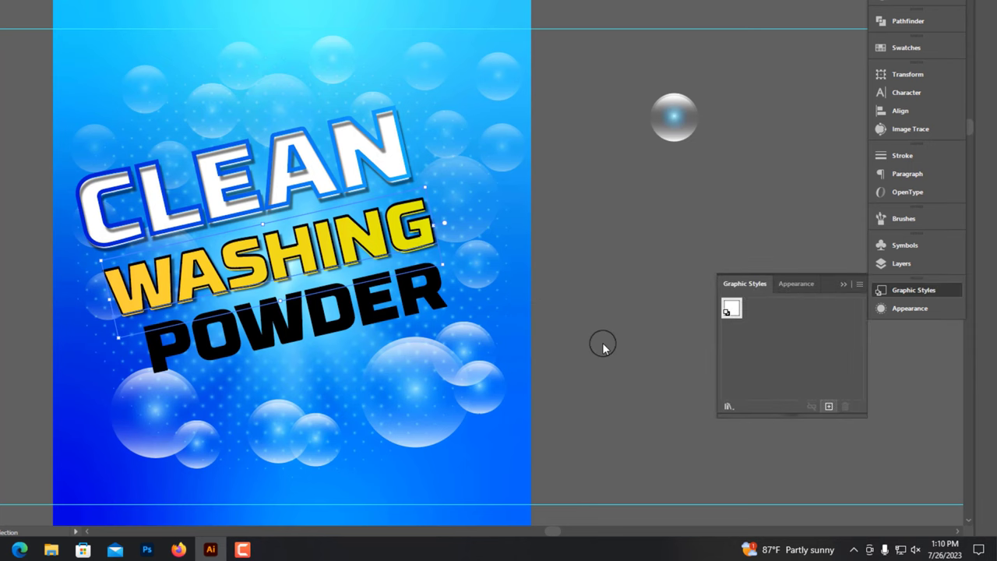
{"action": "left_click_drag", "start_coordinate": [425, 227], "coordinate": [759, 315]}
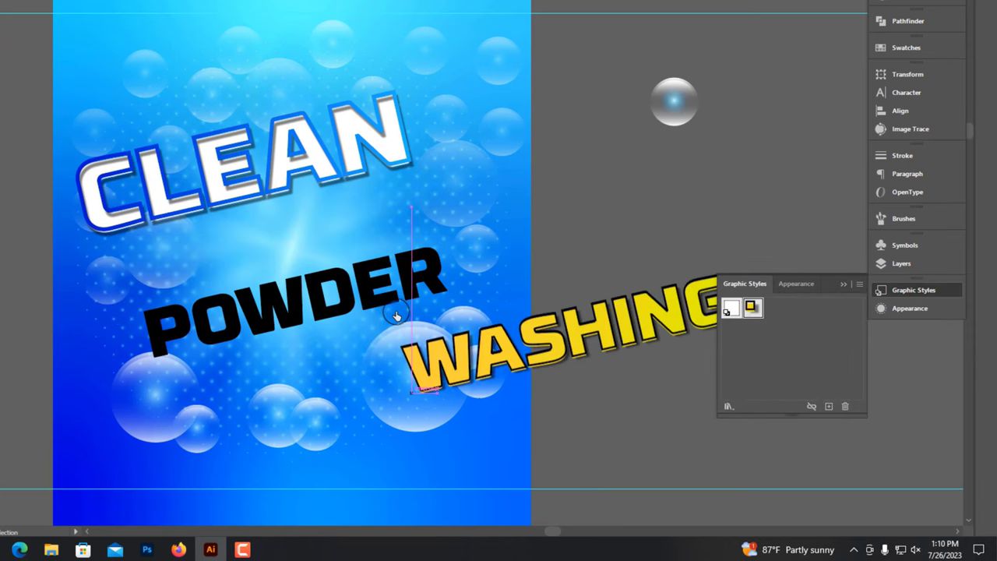
{"action": "left_click_drag", "start_coordinate": [395, 316], "coordinate": [553, 365]}
{"action": "left_click", "coordinate": [568, 364]}
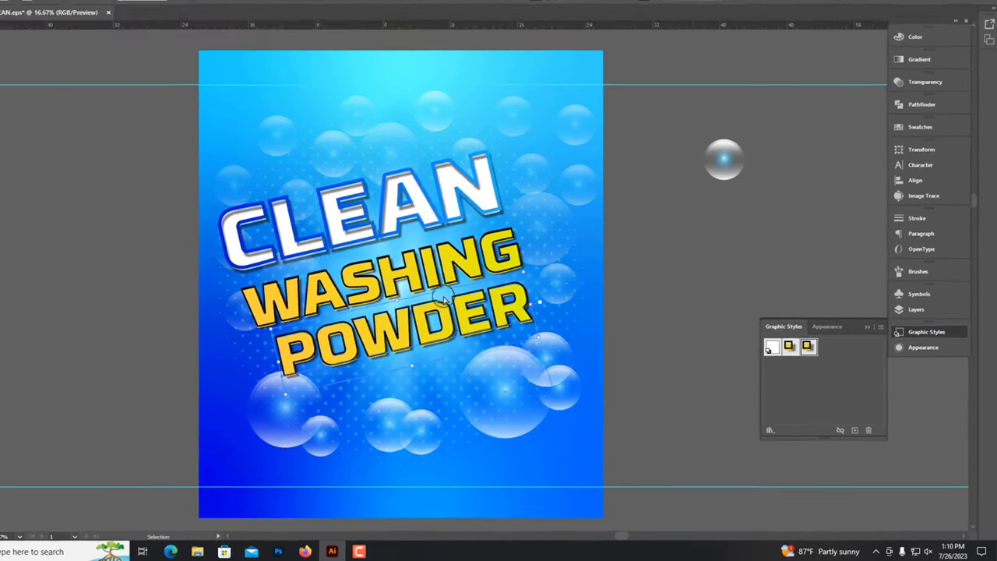
Apply the new yellow graphic style to POWDER and enlarge it.
{"action": "scroll", "coordinate": [467, 369], "scroll_direction": "up", "scroll_amount": 4}
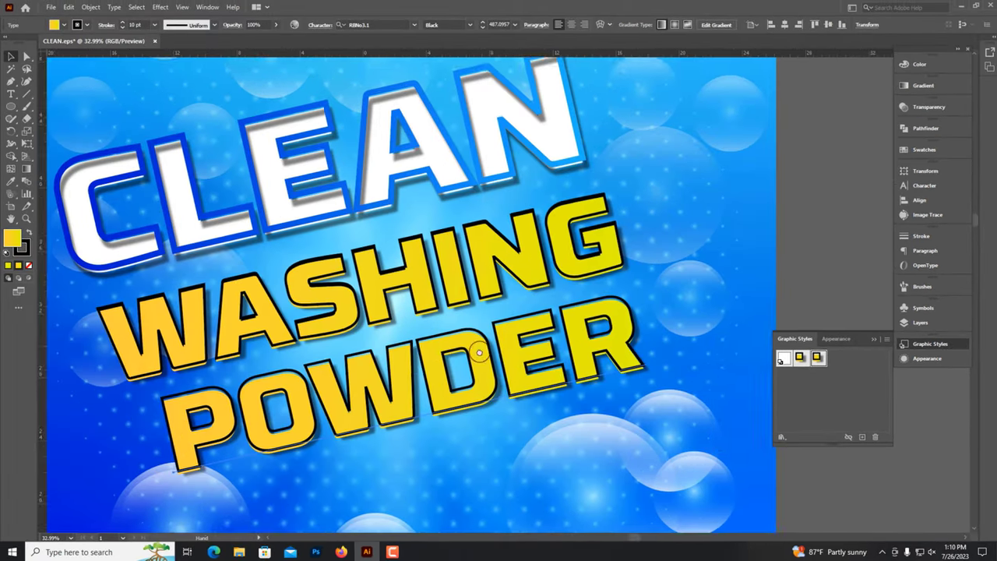
{"action": "double_click", "coordinate": [467, 369]}
{"action": "key", "text": "ctrl+z"}
{"action": "key", "text": "ctrl+shift+z"}
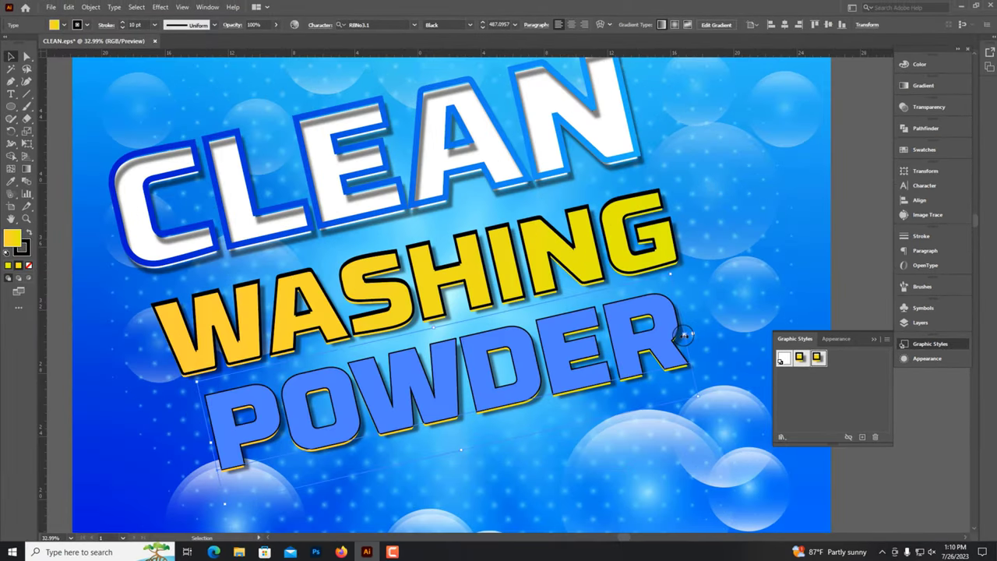
{"action": "mouse_move", "coordinate": [703, 331]}
{"action": "left_mouse_down"}
{"action": "mouse_move", "coordinate": [616, 340]}
{"action": "mouse_move", "coordinate": [641, 350]}
{"action": "left_mouse_up"}
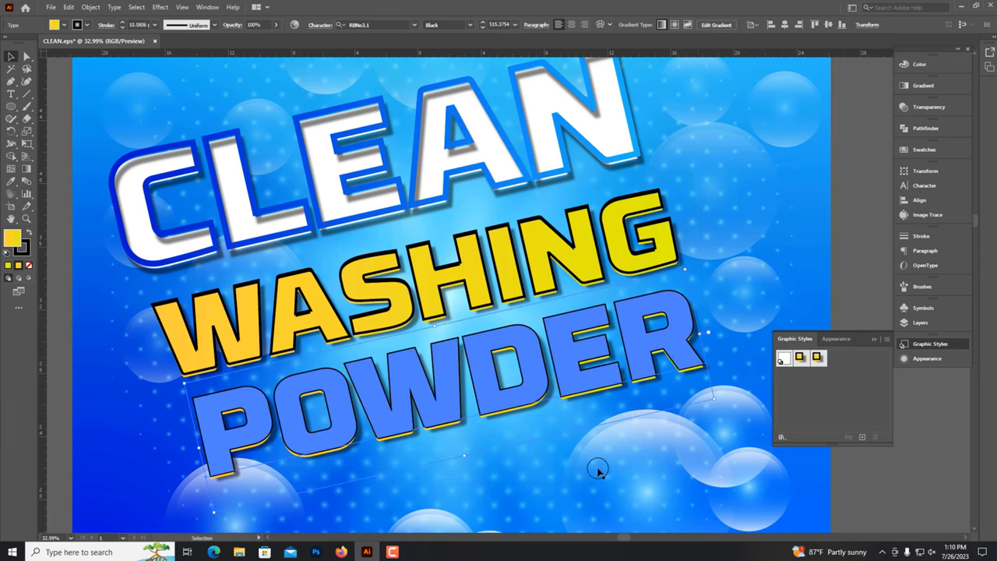
{"action": "left_click", "coordinate": [583, 376]}
{"action": "scroll", "coordinate": [583, 376], "scroll_direction": "down", "scroll_amount": 5}
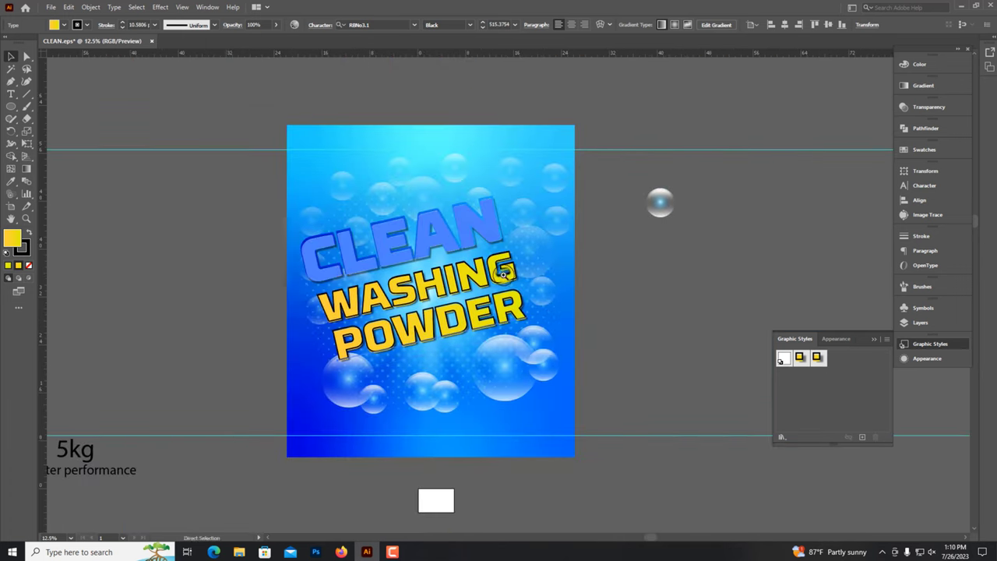
Change the end stop of POWDER's gradient to pure red (FF0000).
{"action": "scroll", "coordinate": [523, 351], "scroll_direction": "up", "scroll_amount": 2}
{"action": "left_click", "coordinate": [929, 87]}
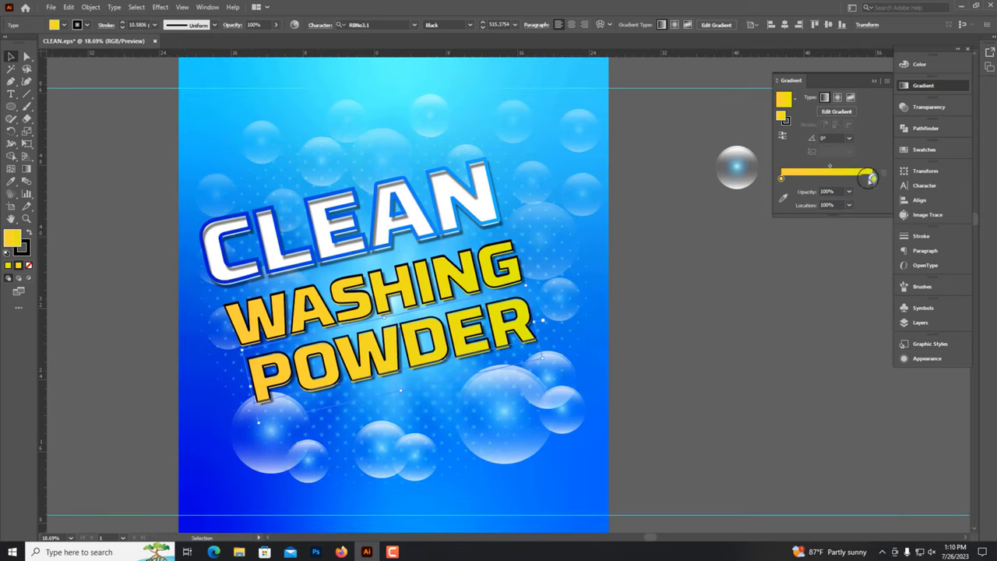
{"action": "left_click", "coordinate": [903, 69]}
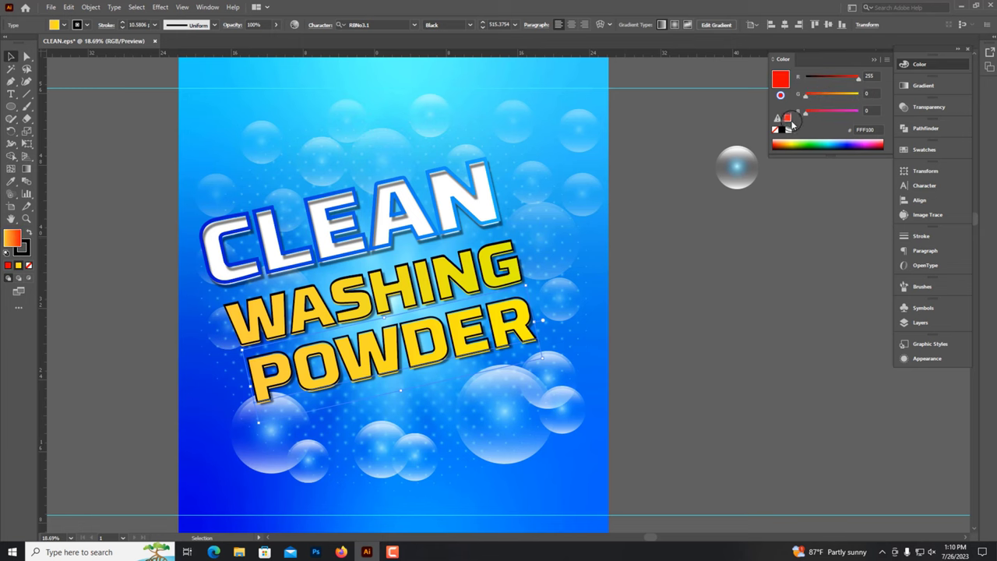
{"action": "left_click", "coordinate": [665, 338]}
{"action": "scroll", "coordinate": [665, 338], "scroll_direction": "up", "scroll_amount": 2}
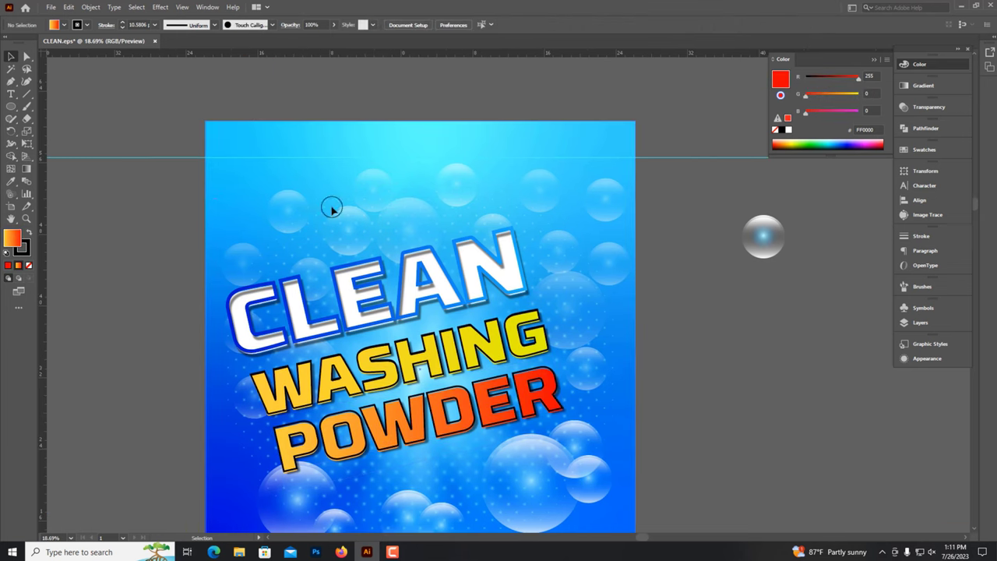
{"action": "left_click_drag", "start_coordinate": [331, 209], "coordinate": [296, 156]}
Scale down the title text group and convert it to outlines.
{"action": "key", "text": "ctrl+z"}
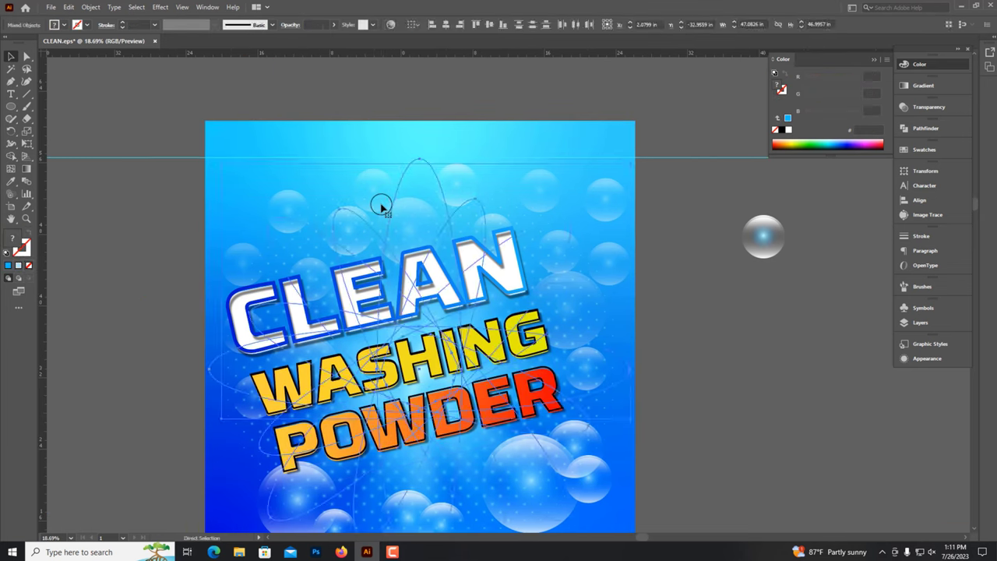
{"action": "left_click", "coordinate": [436, 350]}
{"action": "left_click_drag", "start_coordinate": [562, 417], "coordinate": [521, 322]}
{"action": "right_click", "coordinate": [431, 282]}
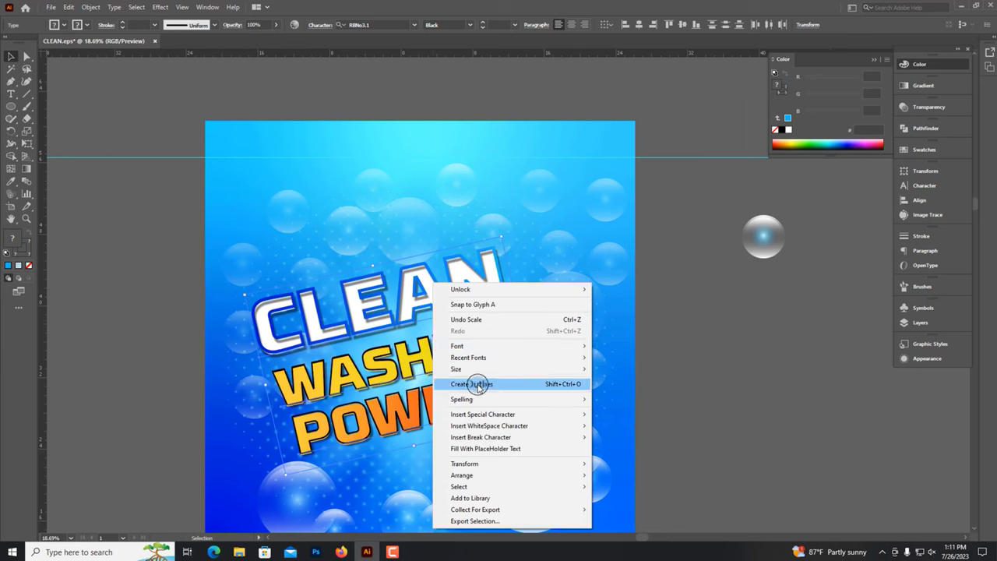
{"action": "left_click", "coordinate": [719, 385]}
Move the title group up and right, and bring 5kg onto the label's lower left.
{"action": "key", "text": "ctrl+minus"}
{"action": "mouse_move", "coordinate": [323, 291]}
{"action": "left_mouse_down"}
{"action": "mouse_move", "coordinate": [388, 352]}
{"action": "mouse_move", "coordinate": [415, 266]}
{"action": "left_mouse_up"}
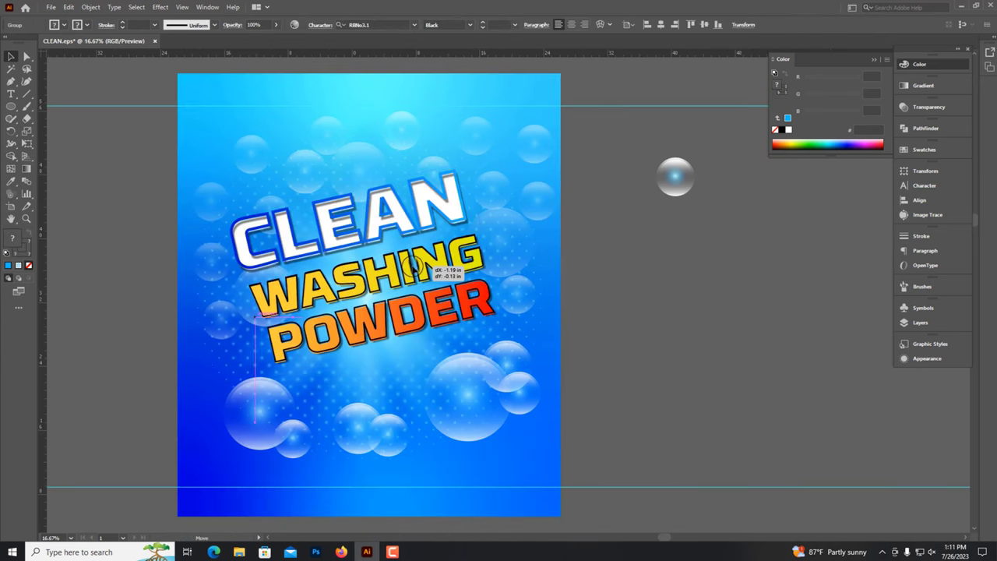
{"action": "key", "text": "ctrl+minus"}
{"action": "type", "text": "5kg"}
{"action": "mouse_move", "coordinate": [285, 439]}
{"action": "left_mouse_down"}
{"action": "mouse_move", "coordinate": [385, 413]}
{"action": "mouse_move", "coordinate": [302, 421]}
{"action": "left_mouse_up"}
Make the 5kg text at the label's lower left white.
{"action": "scroll", "coordinate": [385, 413], "scroll_direction": "up", "scroll_amount": 3}
{"action": "scroll", "coordinate": [377, 431], "scroll_direction": "up", "scroll_amount": 2}
{"action": "double_click", "coordinate": [366, 424]}
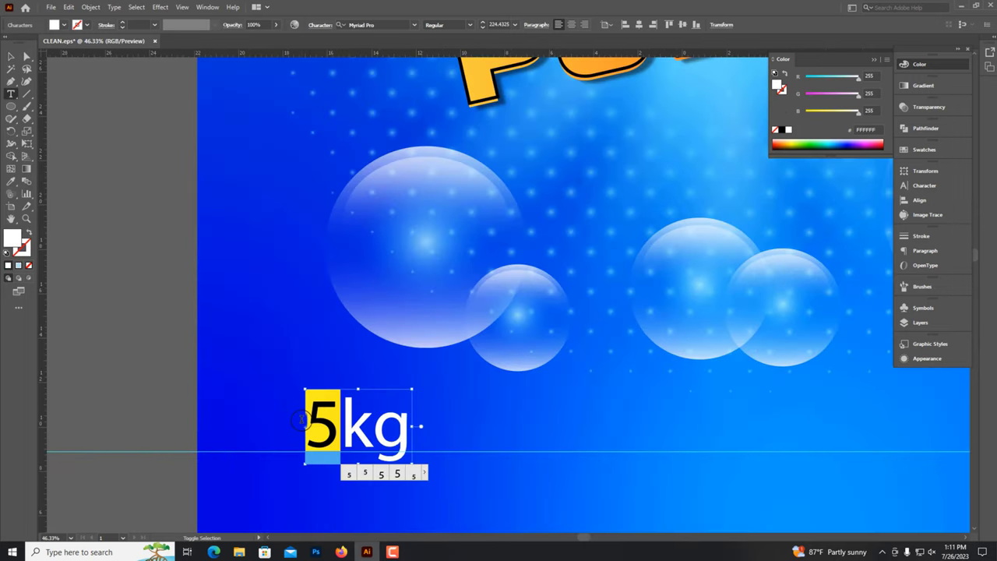
{"action": "key", "text": "Escape"}
{"action": "scroll", "coordinate": [302, 420], "scroll_direction": "down", "scroll_amount": 3}
Place 'better performance' beneath POWDER, tilted to match the title slant.
{"action": "left_click_drag", "start_coordinate": [377, 361], "coordinate": [564, 245]}
{"action": "scroll", "coordinate": [564, 244], "scroll_direction": "up", "scroll_amount": 2}
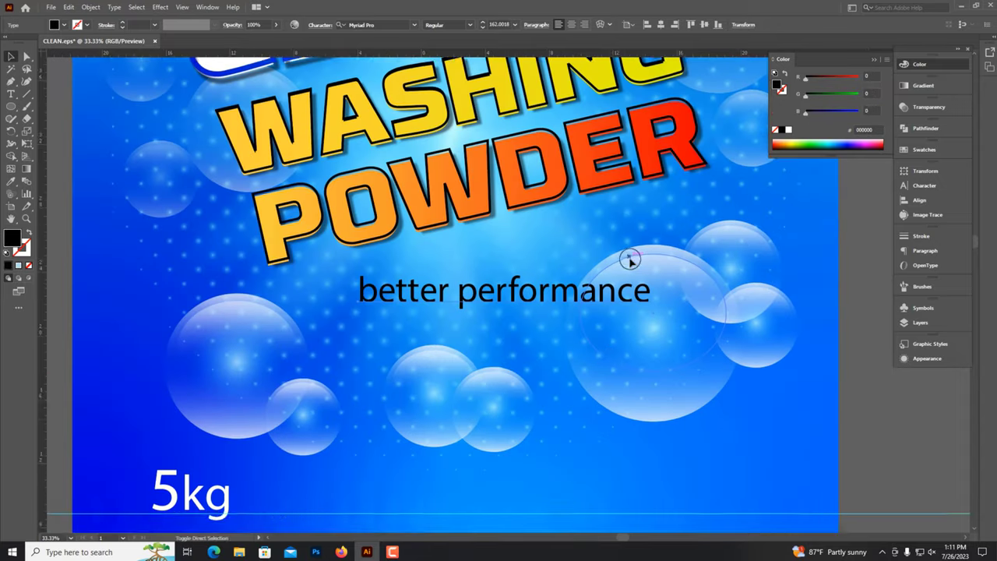
{"action": "scroll", "coordinate": [543, 355], "scroll_direction": "up", "scroll_amount": 2}
{"action": "scroll", "coordinate": [543, 355], "scroll_direction": "up", "scroll_amount": 1}
{"action": "left_click_drag", "start_coordinate": [644, 333], "coordinate": [662, 274]}
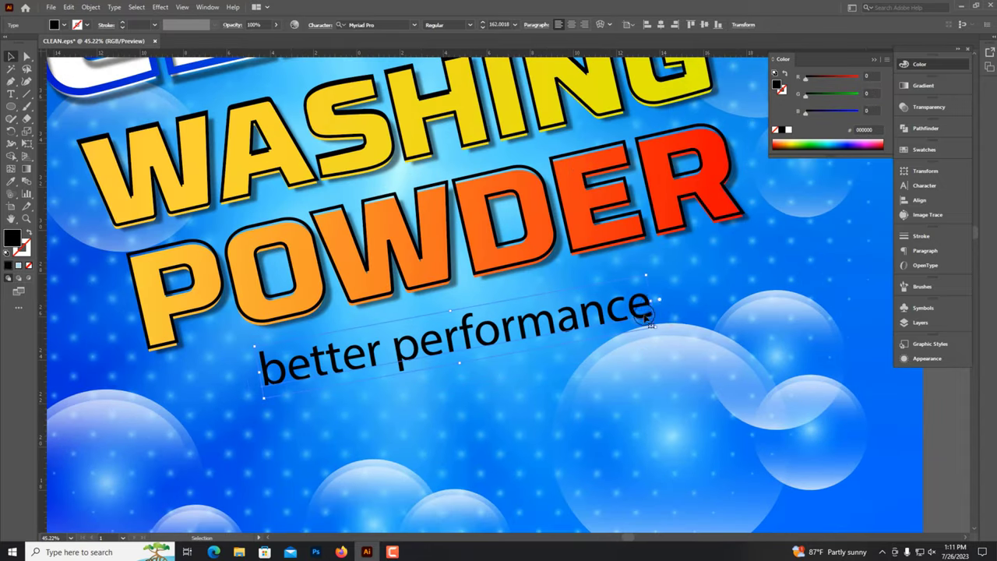
{"action": "left_click_drag", "start_coordinate": [635, 323], "coordinate": [633, 319]}
{"action": "left_click_drag", "start_coordinate": [639, 401], "coordinate": [637, 399]}
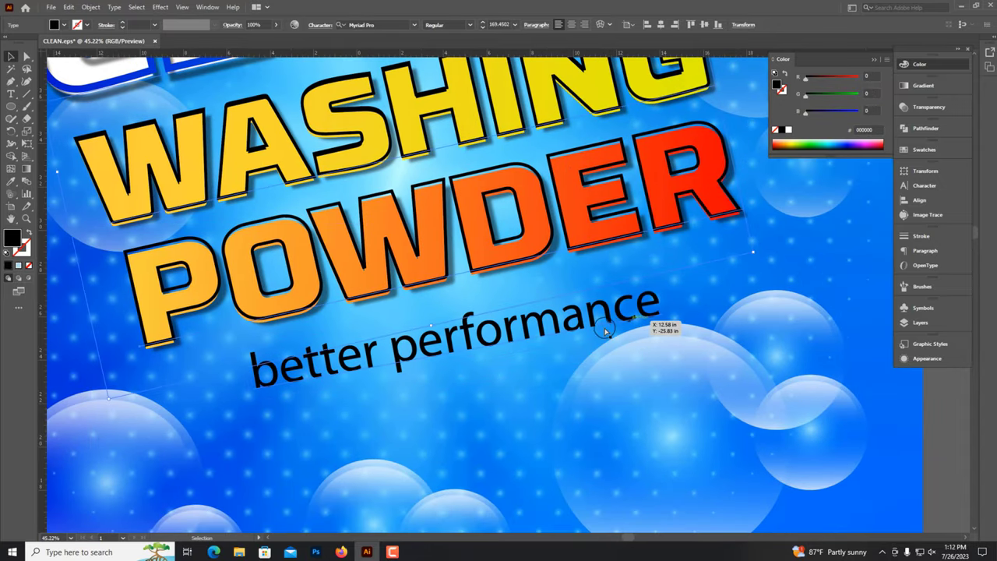
{"action": "scroll", "coordinate": [651, 348], "scroll_direction": "down", "scroll_amount": 2}
{"action": "scroll", "coordinate": [650, 348], "scroll_direction": "up", "scroll_amount": 1}
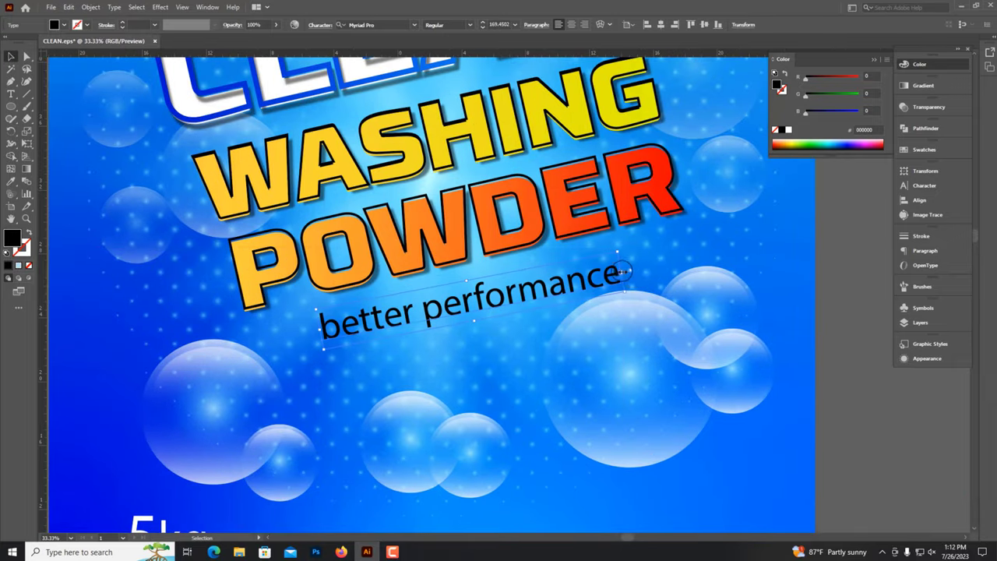
{"action": "left_click_drag", "start_coordinate": [650, 319], "coordinate": [655, 280]}
Set the tagline's font to Monotype Corsiva.
{"action": "left_click", "coordinate": [925, 185]}
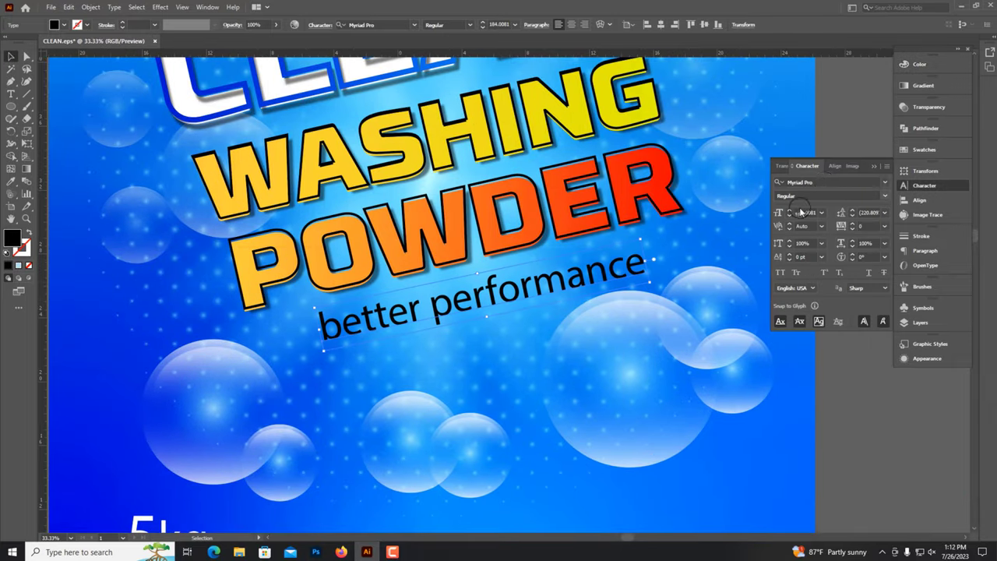
{"action": "left_click", "coordinate": [824, 182]}
{"action": "type", "text": "T"}
{"action": "key", "text": "BackSpace"}
{"action": "type", "text": "MY"}
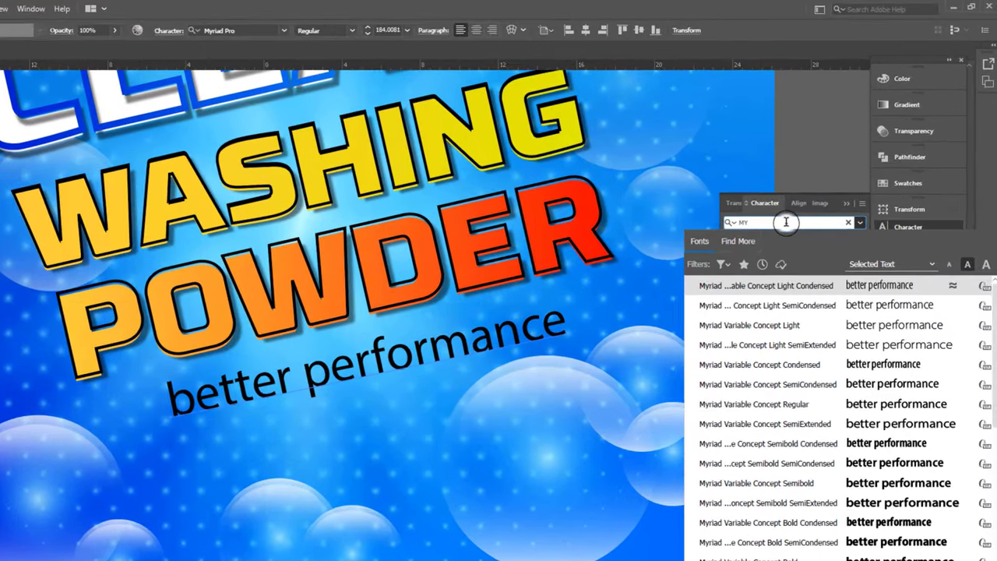
{"action": "type", "text": "ono"}
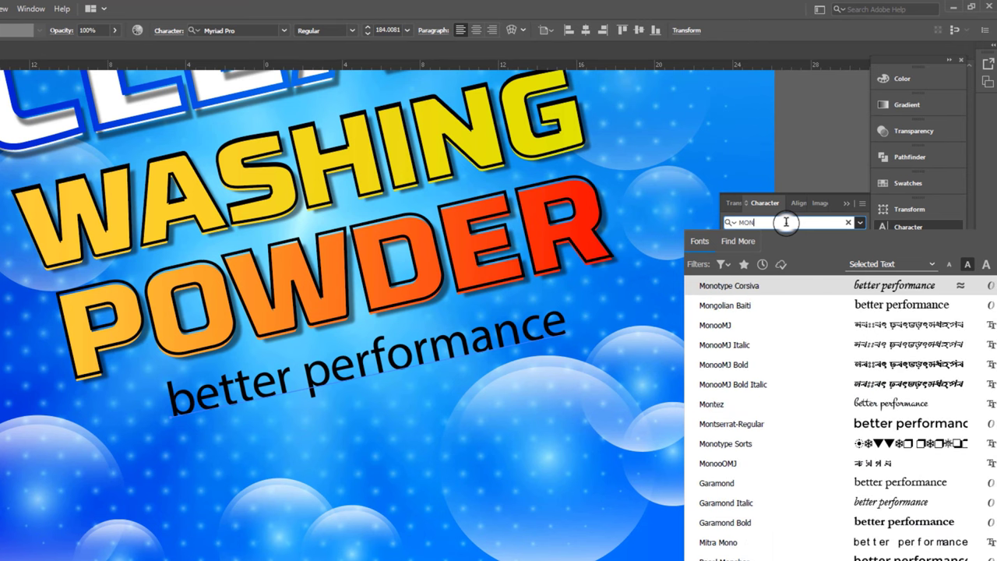
{"action": "key", "text": "Return"}
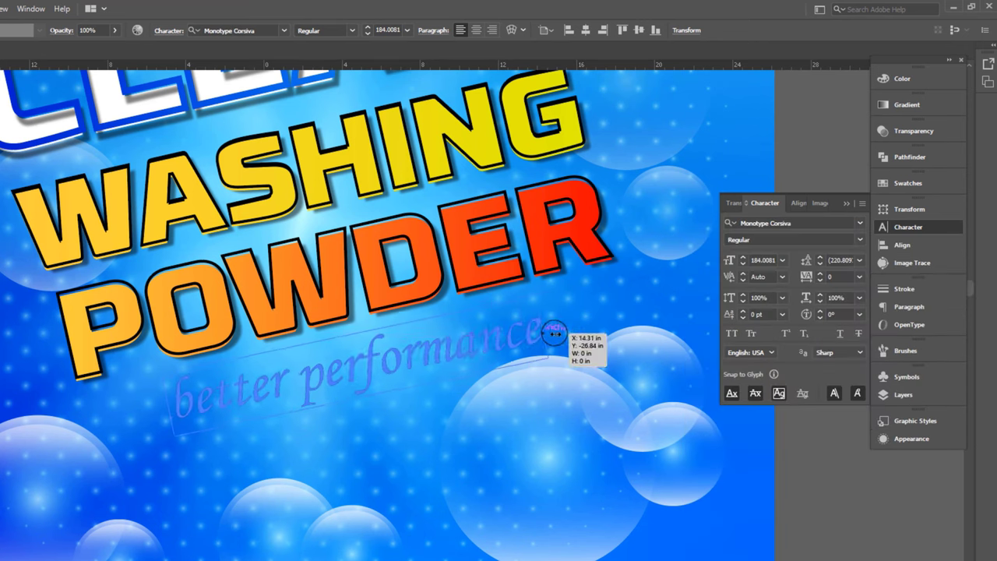
Make Better Performance white and refine its tilt and position beneath POWDER.
{"action": "mouse_move", "coordinate": [489, 340]}
{"action": "left_mouse_down"}
{"action": "mouse_move", "coordinate": [534, 340]}
{"action": "mouse_move", "coordinate": [467, 356]}
{"action": "left_mouse_up"}
{"action": "key", "text": "ctrl+0"}
{"action": "left_click", "coordinate": [917, 64]}
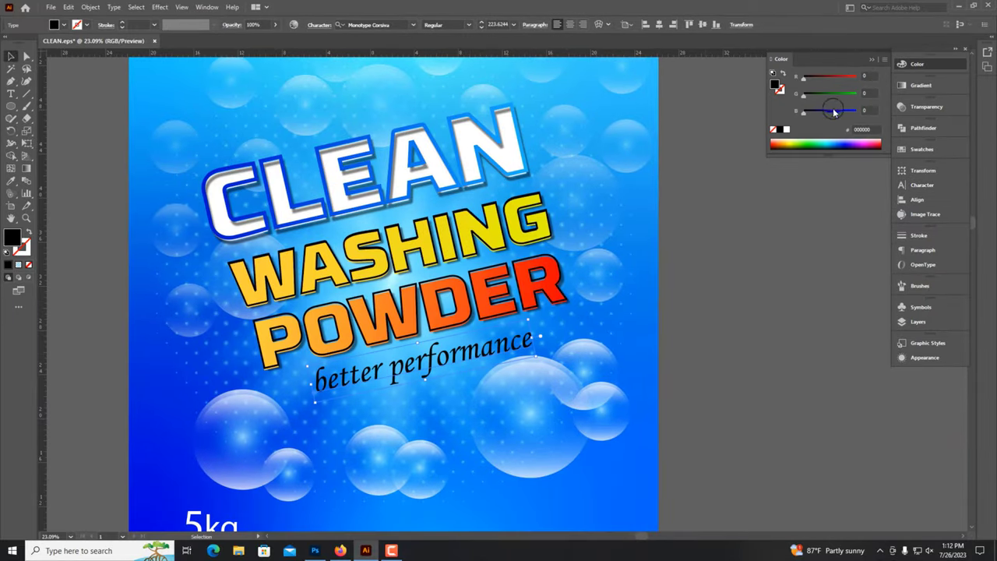
{"action": "left_click", "coordinate": [786, 129]}
{"action": "scroll", "coordinate": [456, 378], "scroll_direction": "up", "scroll_amount": 3}
{"action": "left_click_drag", "start_coordinate": [479, 374], "coordinate": [471, 375]}
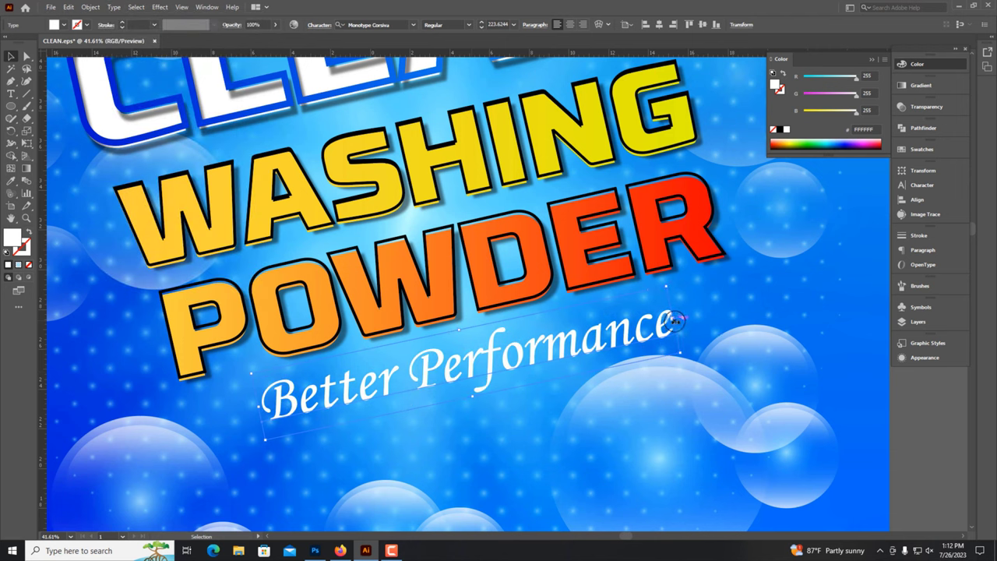
{"action": "left_click_drag", "start_coordinate": [674, 320], "coordinate": [641, 340]}
Select the 5kg text and move it to the label's lower right.
{"action": "scroll", "coordinate": [605, 338], "scroll_direction": "down", "scroll_amount": 2}
{"action": "scroll", "coordinate": [580, 407], "scroll_direction": "down", "scroll_amount": 1}
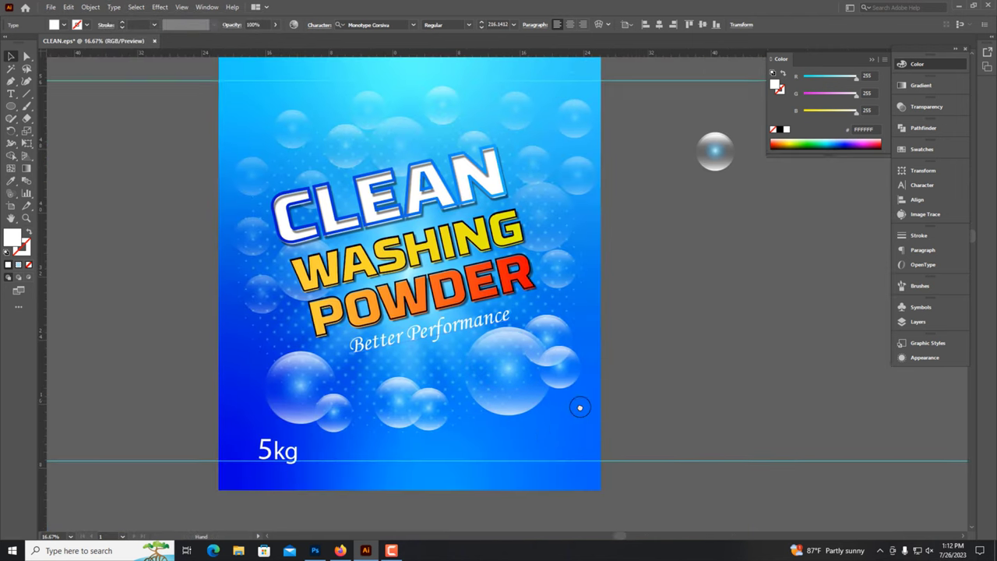
{"action": "scroll", "coordinate": [580, 408], "scroll_direction": "down", "scroll_amount": 1}
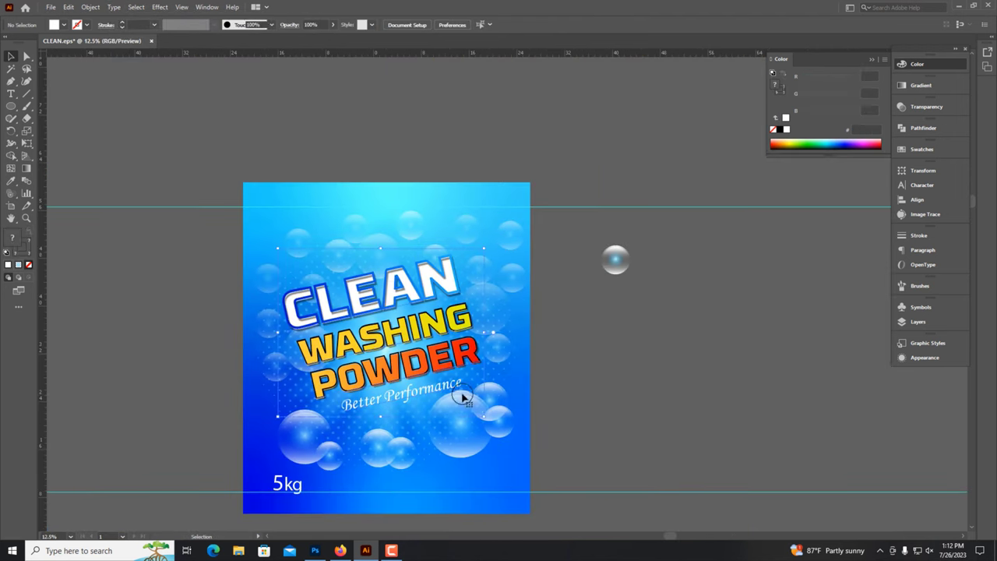
{"action": "left_click", "coordinate": [462, 397]}
{"action": "scroll", "coordinate": [550, 400], "scroll_direction": "down", "scroll_amount": 2}
{"action": "scroll", "coordinate": [640, 381], "scroll_direction": "up", "scroll_amount": 2}
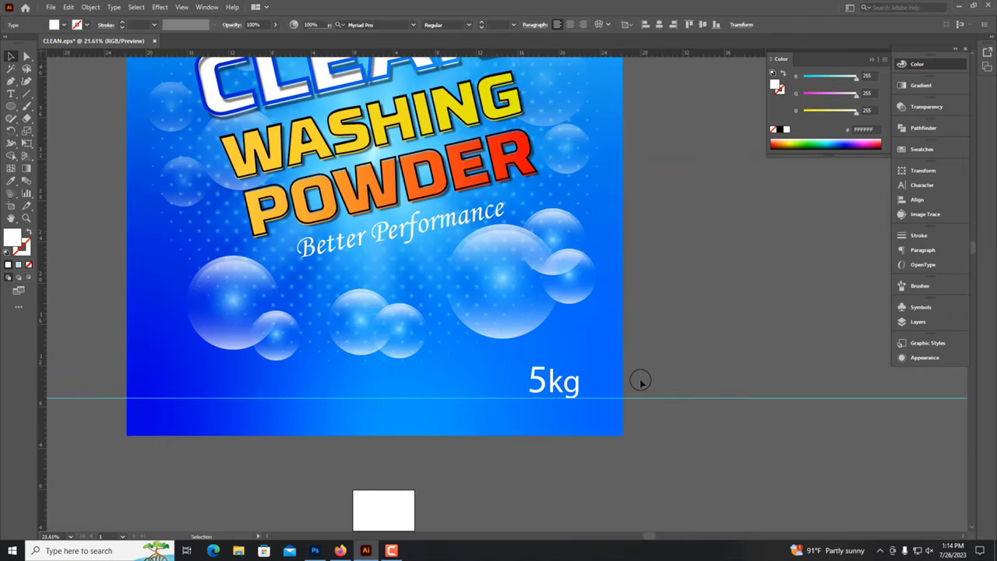
{"action": "scroll", "coordinate": [640, 381], "scroll_direction": "down", "scroll_amount": 2}
{"action": "scroll", "coordinate": [619, 367], "scroll_direction": "up", "scroll_amount": 3}
{"action": "scroll", "coordinate": [332, 143], "scroll_direction": "up", "scroll_amount": 1}
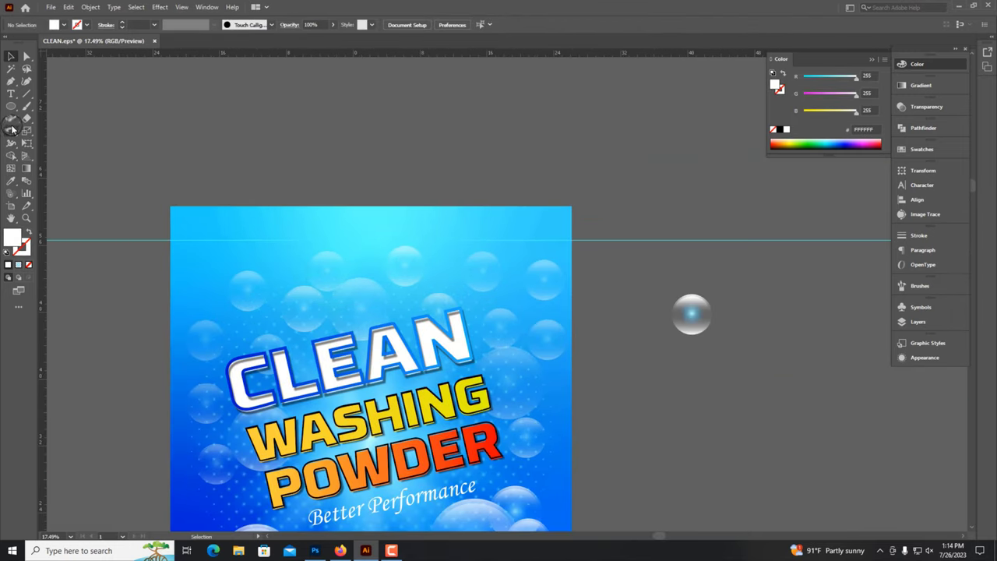
Draw a thin white rectangle strip across the label's top edge.
{"action": "left_click_drag", "start_coordinate": [11, 106], "coordinate": [46, 104]}
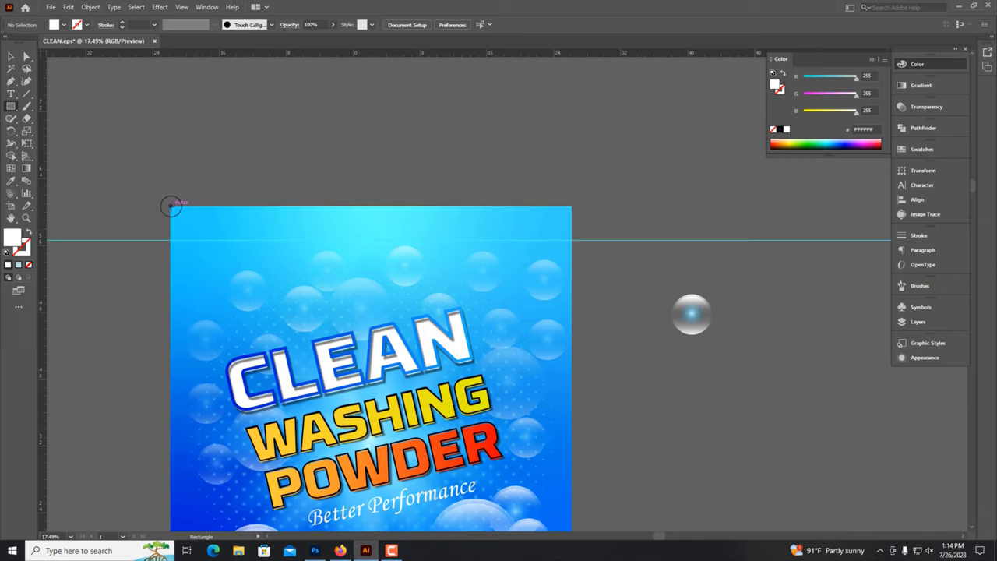
{"action": "left_click_drag", "start_coordinate": [172, 206], "coordinate": [572, 212]}
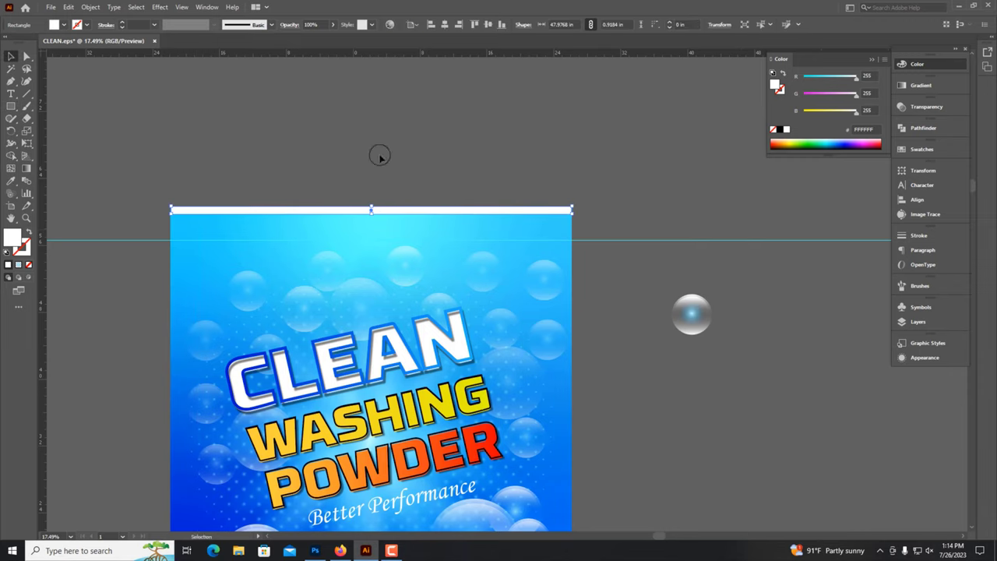
{"action": "scroll", "coordinate": [379, 157], "scroll_direction": "up", "scroll_amount": 4}
{"action": "left_click_drag", "start_coordinate": [338, 377], "coordinate": [338, 355]}
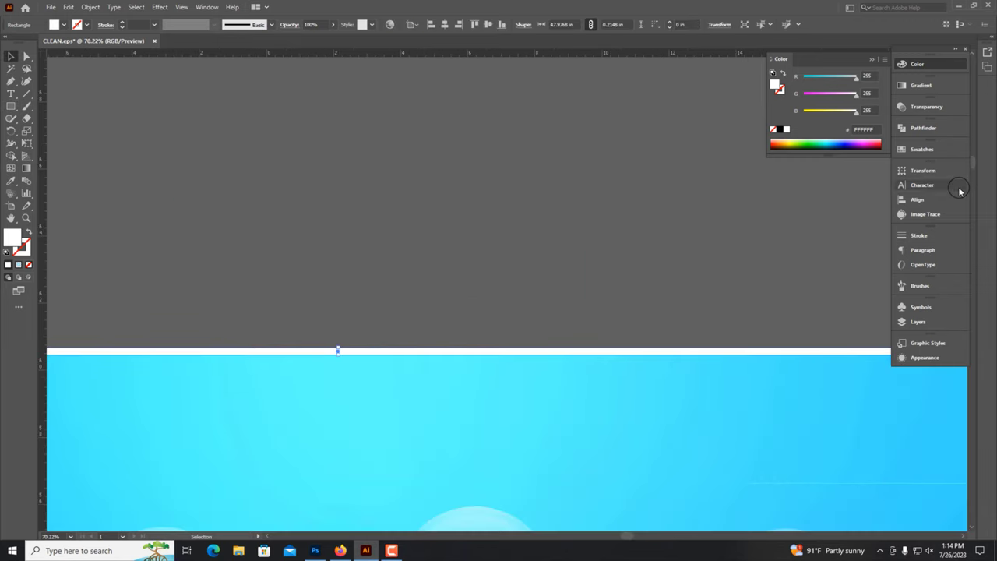
Set the strip's blend mode to Soft Light.
{"action": "left_click", "coordinate": [927, 107]}
{"action": "left_click", "coordinate": [797, 118]}
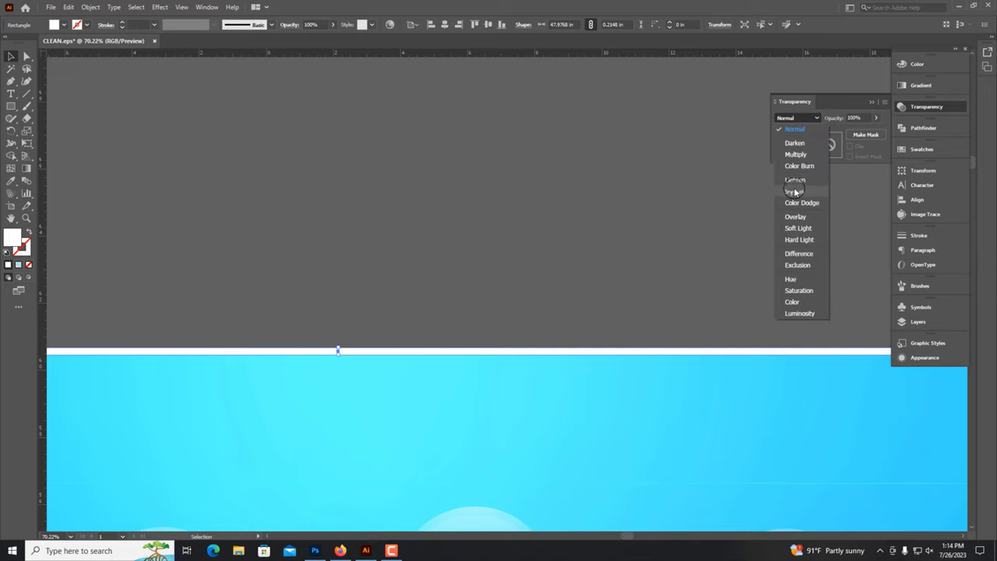
{"action": "left_click", "coordinate": [637, 235]}
{"action": "left_click", "coordinate": [789, 118]}
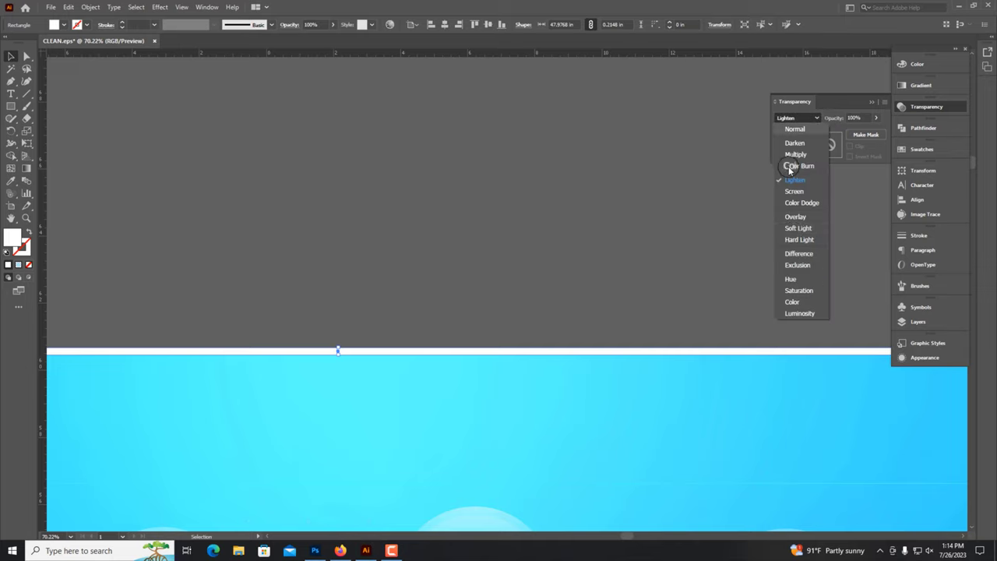
{"action": "left_click", "coordinate": [797, 228]}
Duplicate the strip downward into several evenly spaced stripes.
{"action": "scroll", "coordinate": [301, 403], "scroll_direction": "up", "scroll_amount": 4}
{"action": "mouse_move", "coordinate": [436, 247]}
{"action": "left_mouse_down"}
{"action": "mouse_move", "coordinate": [381, 278]}
{"action": "mouse_move", "coordinate": [396, 312]}
{"action": "left_mouse_up"}
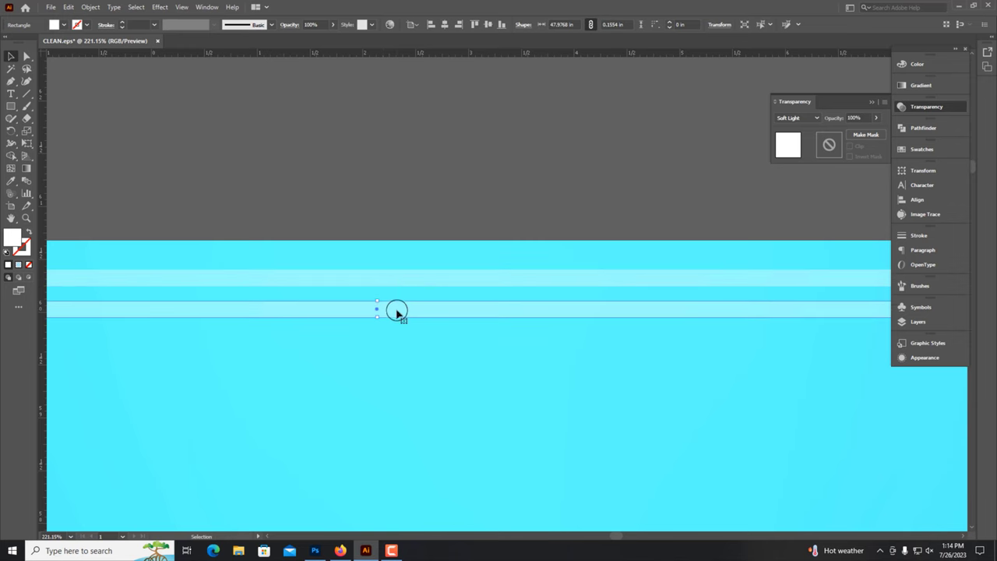
{"action": "key", "text": "ctrl+d"}
{"action": "key", "text": "ctrl+d"}
{"action": "key", "text": "ctrl+d"}
{"action": "key", "text": "ctrl+minus"}
{"action": "key", "text": "ctrl+minus"}
{"action": "key", "text": "ctrl+minus"}
{"action": "key", "text": "ctrl+minus"}
{"action": "key", "text": "ctrl+minus"}
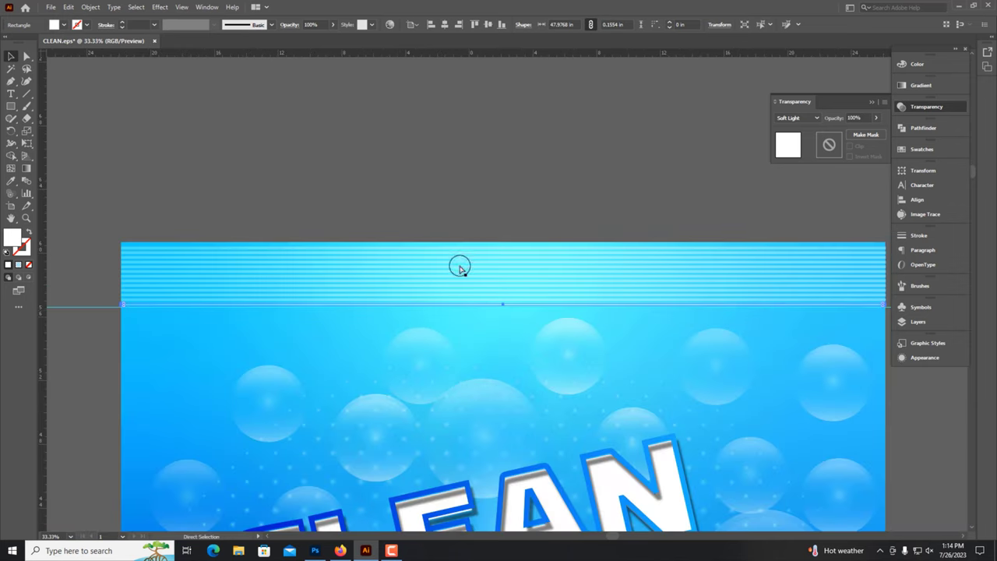
{"action": "key", "text": "ctrl+minus"}
Group the stripes and move the group to the label's bottom edge.
{"action": "left_click_drag", "start_coordinate": [483, 231], "coordinate": [486, 288]}
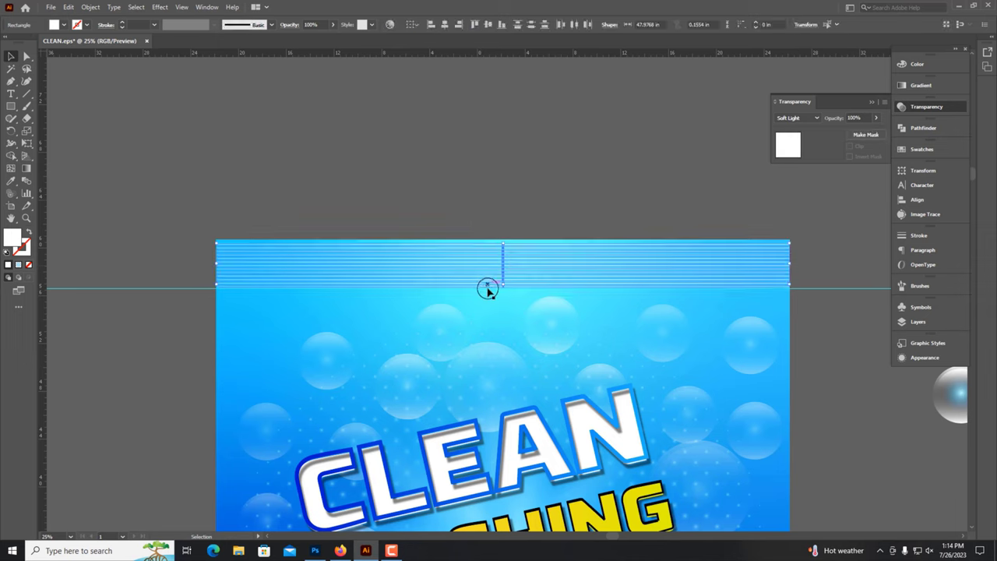
{"action": "scroll", "coordinate": [498, 251], "scroll_direction": "up", "scroll_amount": 5, "text": "alt"}
{"action": "right_click", "coordinate": [501, 244]}
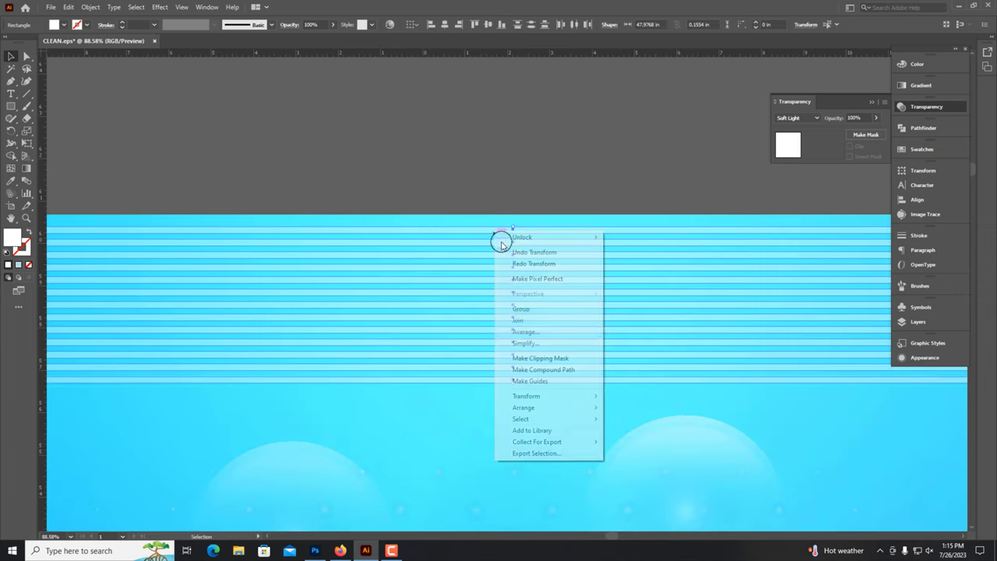
{"action": "left_click", "coordinate": [520, 308]}
{"action": "scroll", "coordinate": [538, 231], "scroll_direction": "down", "scroll_amount": 1}
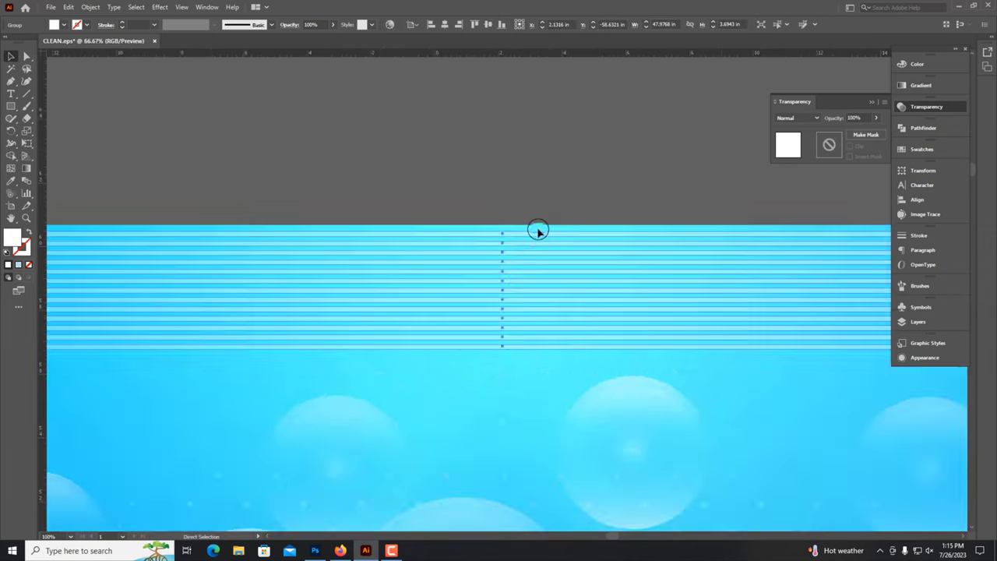
{"action": "scroll", "coordinate": [538, 231], "scroll_direction": "down", "scroll_amount": 3}
{"action": "scroll", "coordinate": [534, 226], "scroll_direction": "down", "scroll_amount": 1}
{"action": "mouse_move", "coordinate": [519, 282]}
{"action": "left_mouse_down"}
{"action": "mouse_move", "coordinate": [485, 187]}
{"action": "mouse_move", "coordinate": [472, 491]}
{"action": "mouse_move", "coordinate": [616, 407]}
{"action": "mouse_move", "coordinate": [577, 348]}
{"action": "left_mouse_up"}
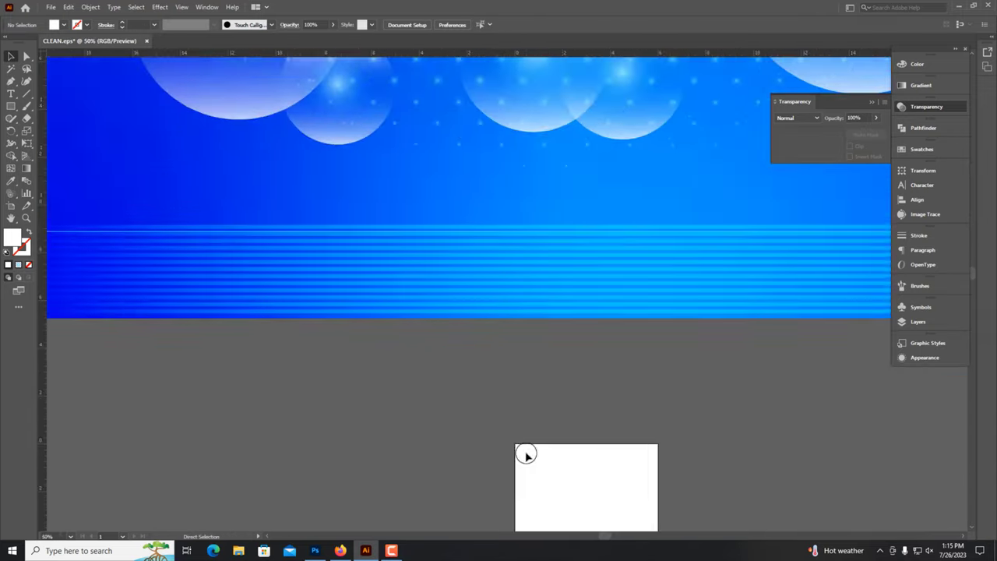
Check the 5kg text, then deselect everything on the canvas.
{"action": "scroll", "coordinate": [530, 444], "scroll_direction": "down", "scroll_amount": 2}
{"action": "scroll", "coordinate": [735, 363], "scroll_direction": "up", "scroll_amount": 2}
{"action": "scroll", "coordinate": [646, 350], "scroll_direction": "up", "scroll_amount": 1}
{"action": "left_click", "coordinate": [627, 357]}
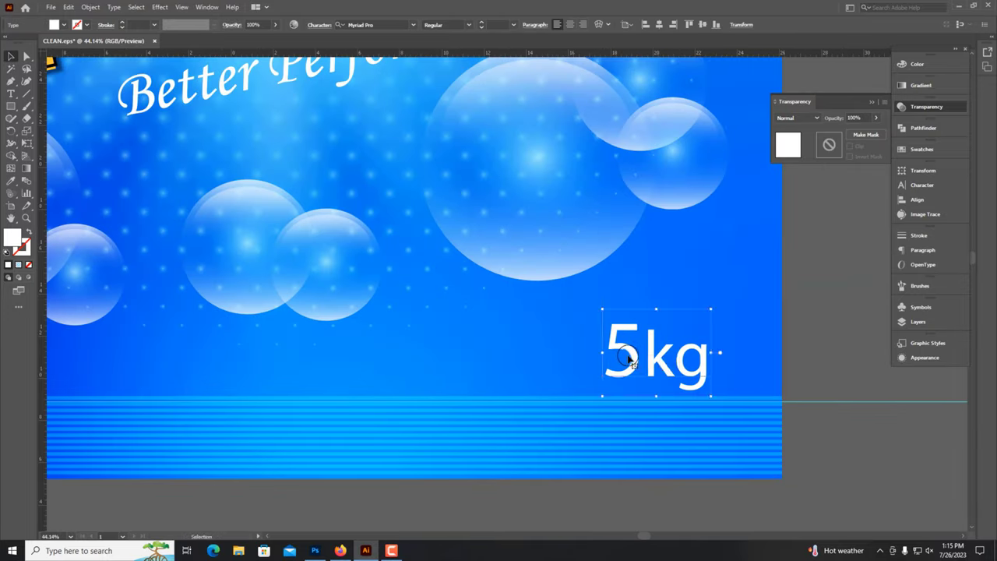
{"action": "scroll", "coordinate": [616, 334], "scroll_direction": "down", "scroll_amount": 4}
{"action": "left_click", "coordinate": [629, 463]}
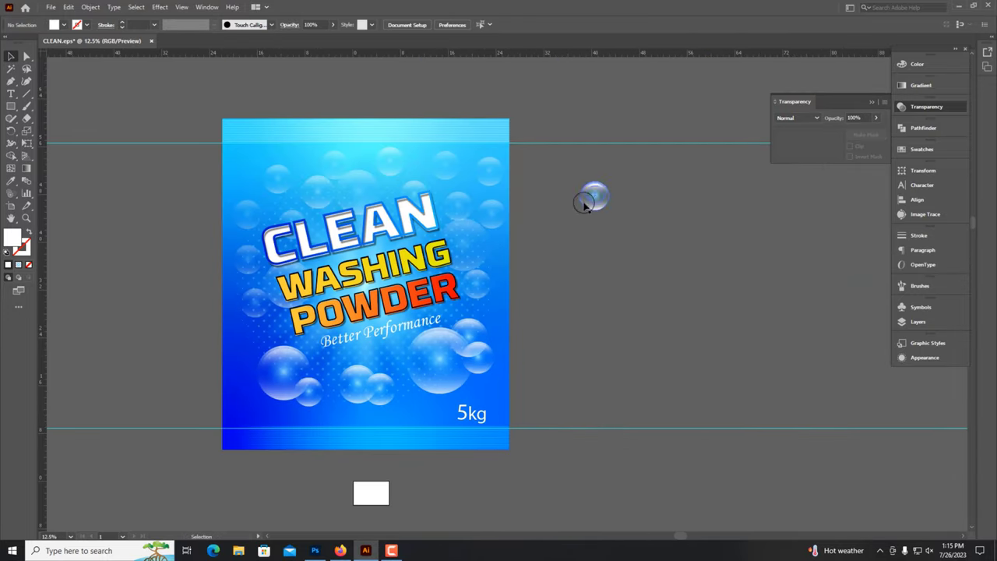
{"action": "left_click", "coordinate": [625, 239]}
{"action": "left_click", "coordinate": [621, 130]}
Unlock the guides and delete both of them.
{"action": "right_click", "coordinate": [619, 116]}
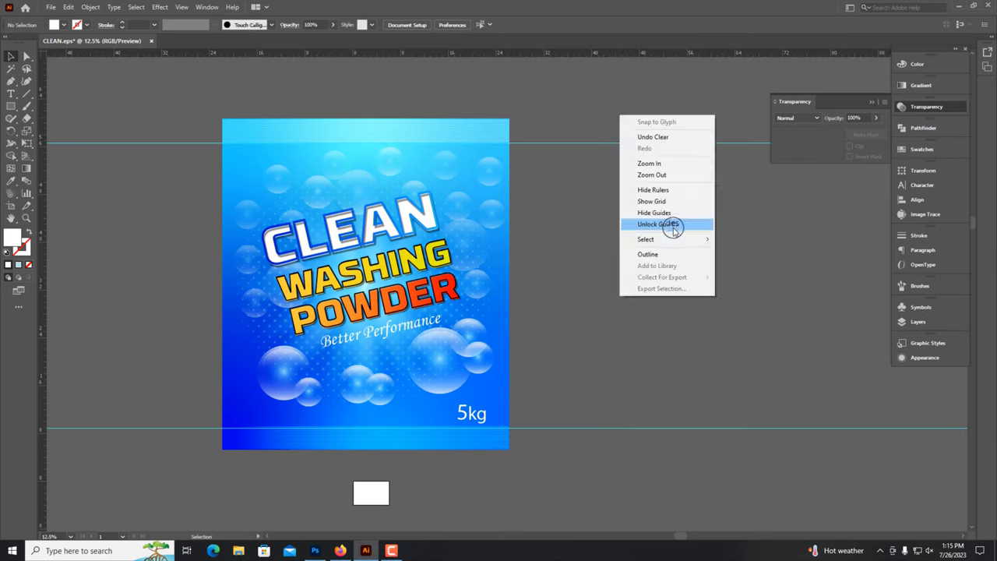
{"action": "left_click", "coordinate": [672, 226]}
{"action": "left_click", "coordinate": [631, 143]}
{"action": "key", "text": "Delete"}
{"action": "left_click", "coordinate": [705, 427]}
{"action": "key", "text": "Delete"}
Close the Transparency panel and save the label as an EPS file.
{"action": "scroll", "coordinate": [608, 312], "scroll_direction": "up", "scroll_amount": 1}
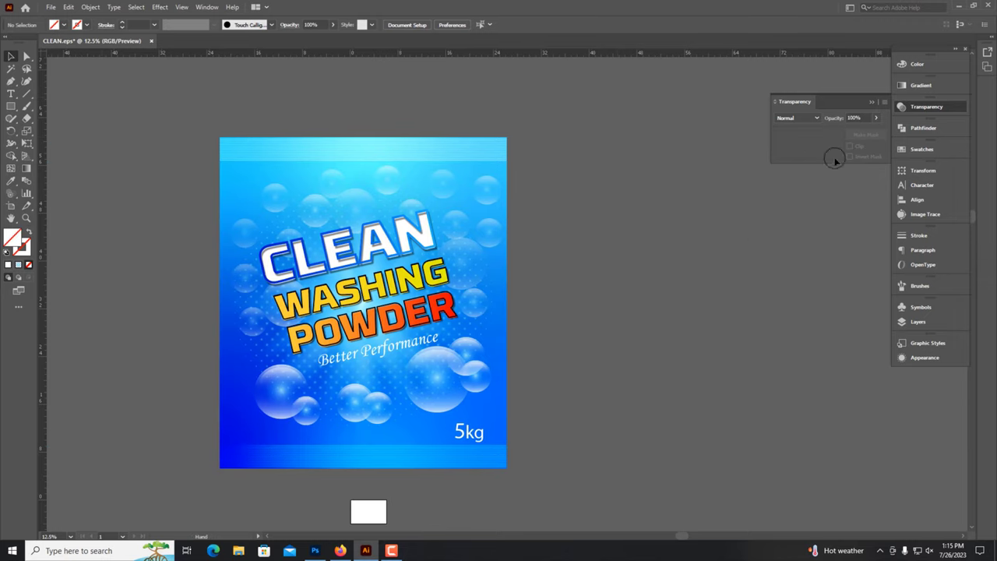
{"action": "left_click", "coordinate": [872, 101]}
{"action": "key", "text": "ctrl+s"}
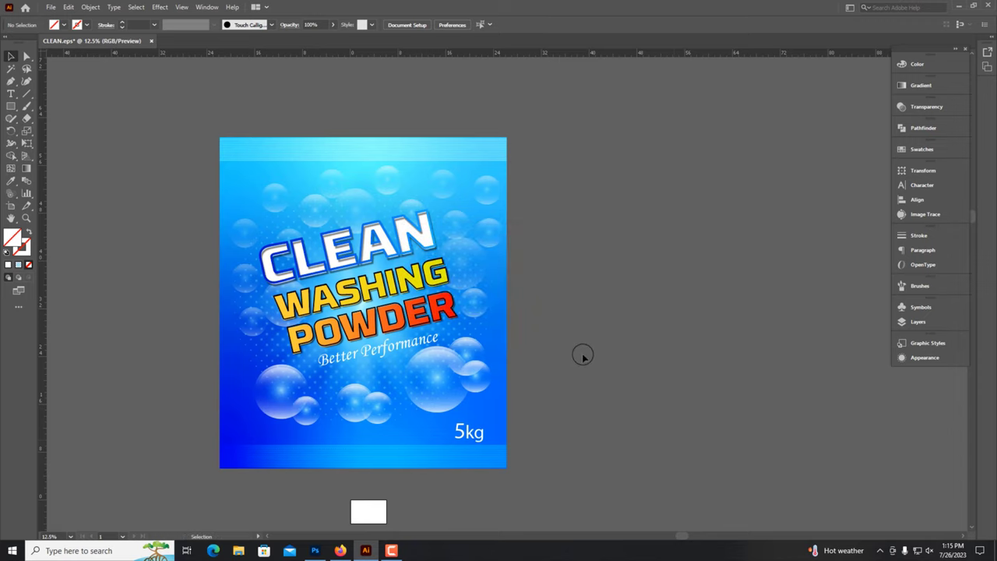
{"action": "scroll", "coordinate": [590, 361], "scroll_direction": "up", "scroll_amount": 1}
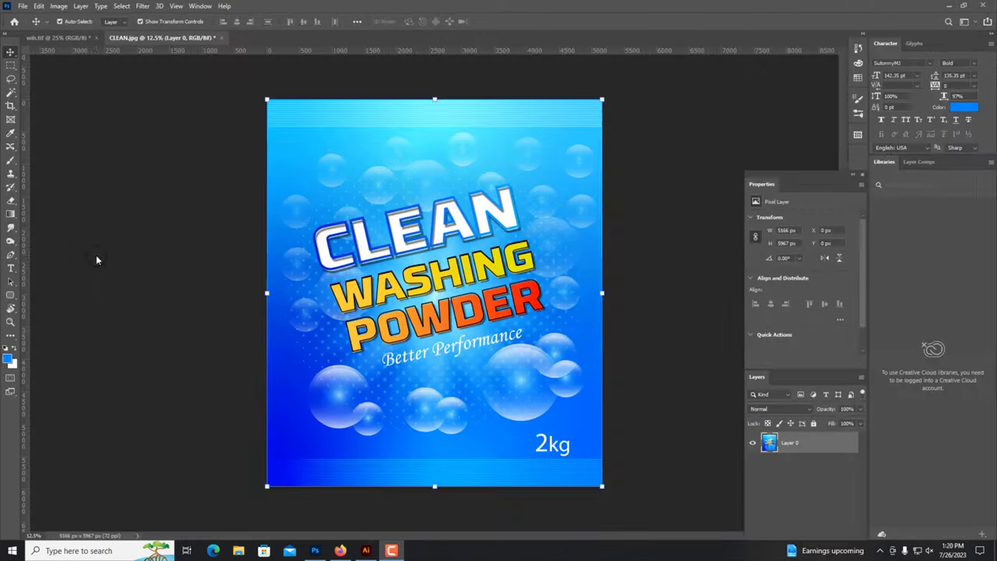
Open the pouch mockup's smart object and drag the CLEAN label image into it.
{"action": "left_click", "coordinate": [64, 38]}
{"action": "left_click", "coordinate": [490, 340]}
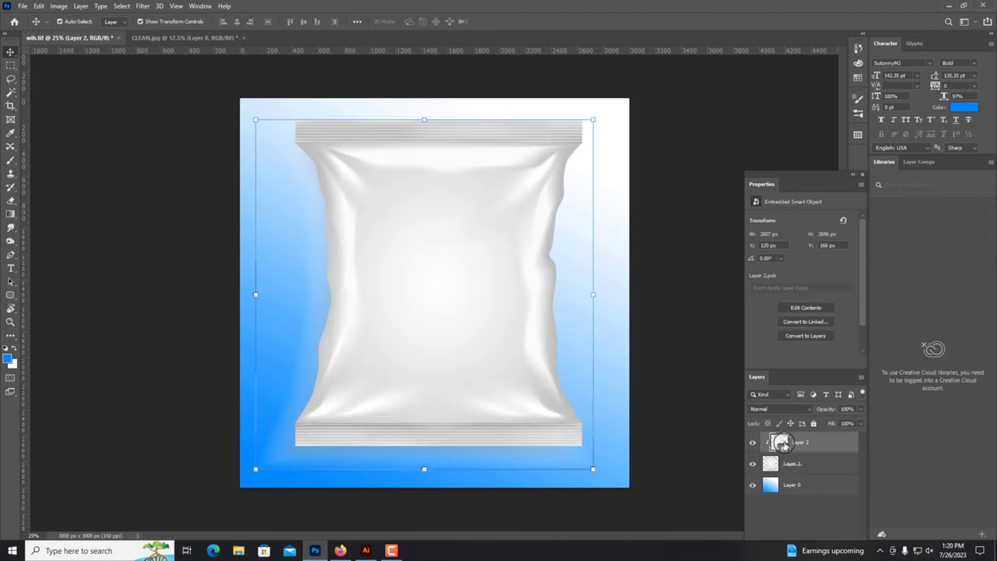
{"action": "double_click", "coordinate": [778, 442]}
{"action": "left_click", "coordinate": [172, 38]}
{"action": "mouse_move", "coordinate": [454, 326]}
{"action": "left_mouse_down"}
{"action": "mouse_move", "coordinate": [335, 39]}
{"action": "mouse_move", "coordinate": [463, 272]}
{"action": "left_mouse_up"}
Scale and position the CLEAN label to cover the pouch area, then confirm the transform.
{"action": "key", "text": "ctrl+minus"}
{"action": "left_click_drag", "start_coordinate": [668, 268], "coordinate": [545, 269]}
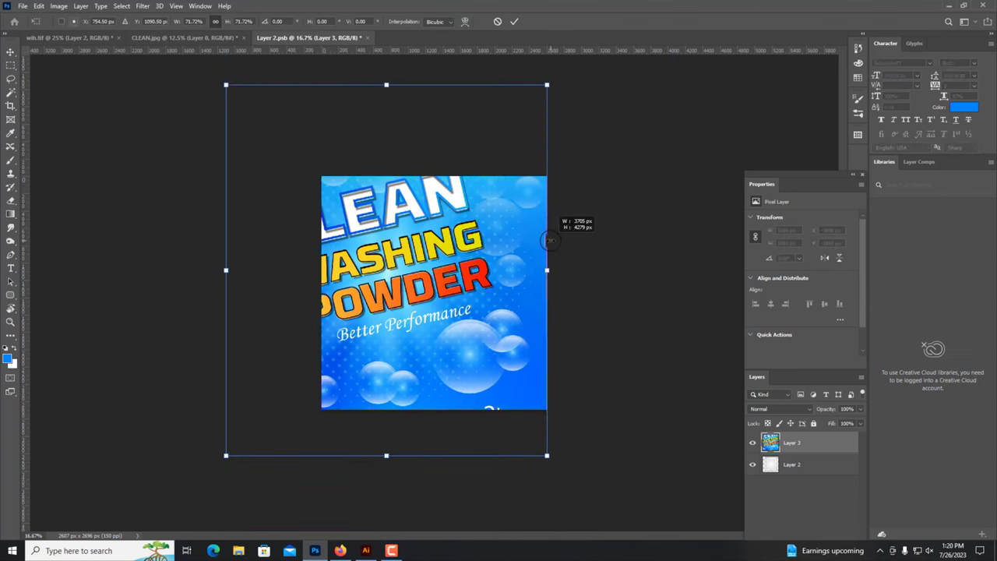
{"action": "left_click_drag", "start_coordinate": [234, 87], "coordinate": [318, 177]}
{"action": "left_click_drag", "start_coordinate": [435, 271], "coordinate": [448, 264]}
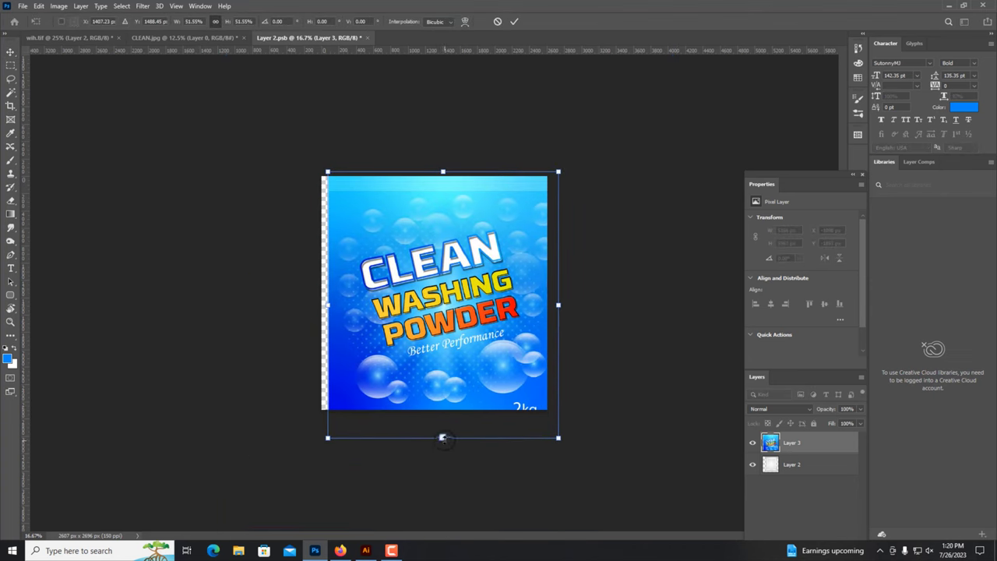
{"action": "left_click_drag", "start_coordinate": [445, 434], "coordinate": [440, 396]}
{"action": "key", "text": "ctrl+plus"}
{"action": "mouse_move", "coordinate": [590, 455]}
{"action": "left_mouse_down"}
{"action": "mouse_move", "coordinate": [573, 429]}
{"action": "mouse_move", "coordinate": [596, 450]}
{"action": "left_mouse_up"}
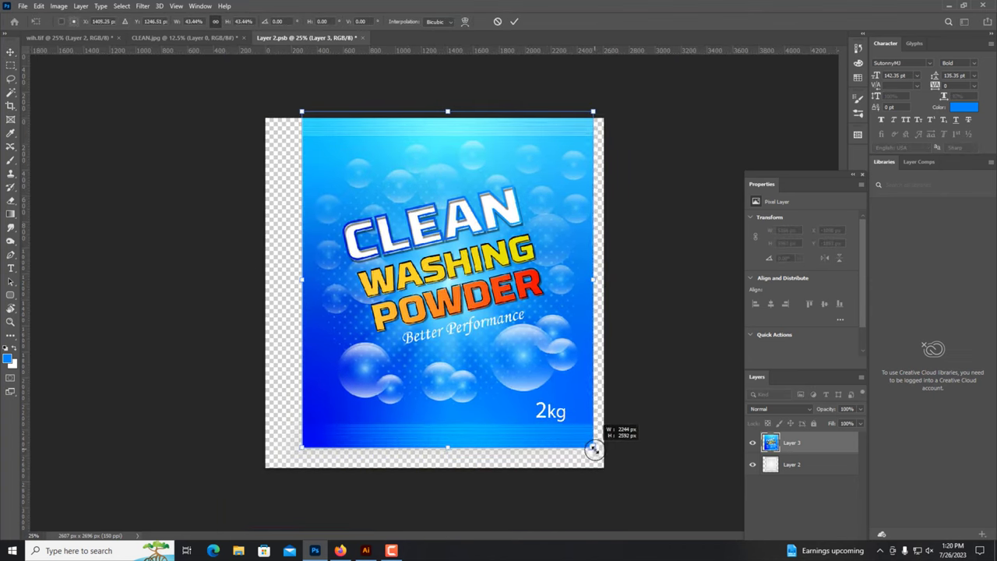
{"action": "mouse_move", "coordinate": [510, 400]}
{"action": "left_mouse_down"}
{"action": "mouse_move", "coordinate": [538, 442]}
{"action": "mouse_move", "coordinate": [564, 429]}
{"action": "mouse_move", "coordinate": [589, 451]}
{"action": "left_mouse_up"}
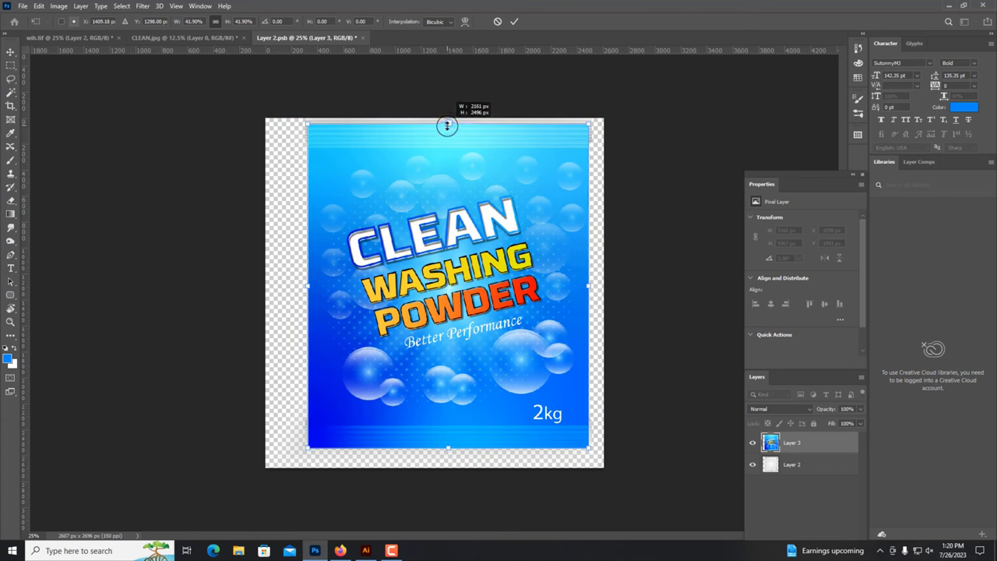
{"action": "key", "text": "Return"}
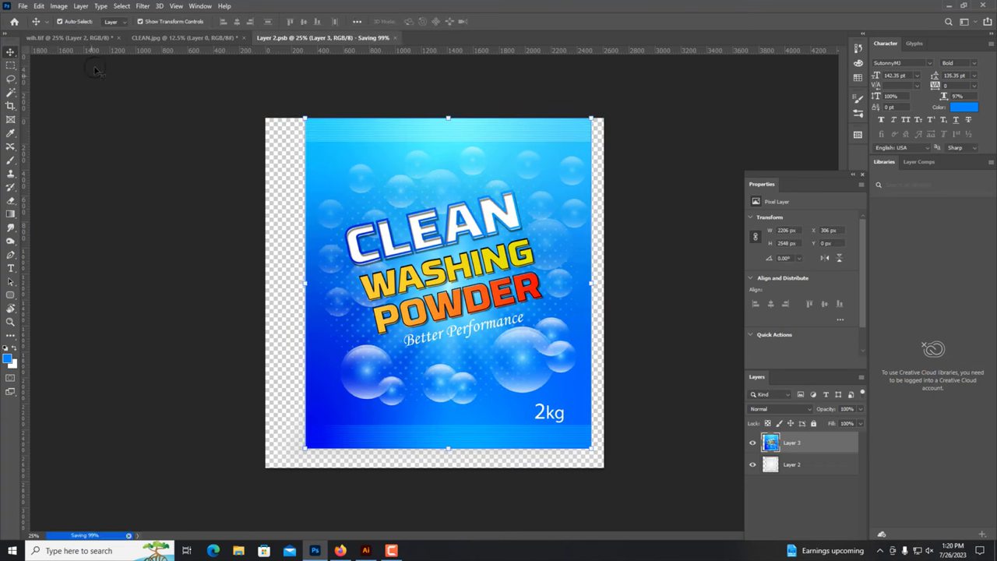
Back in the pouch mockup, nudge the design left and widen it slightly to the right.
{"action": "left_click", "coordinate": [81, 37]}
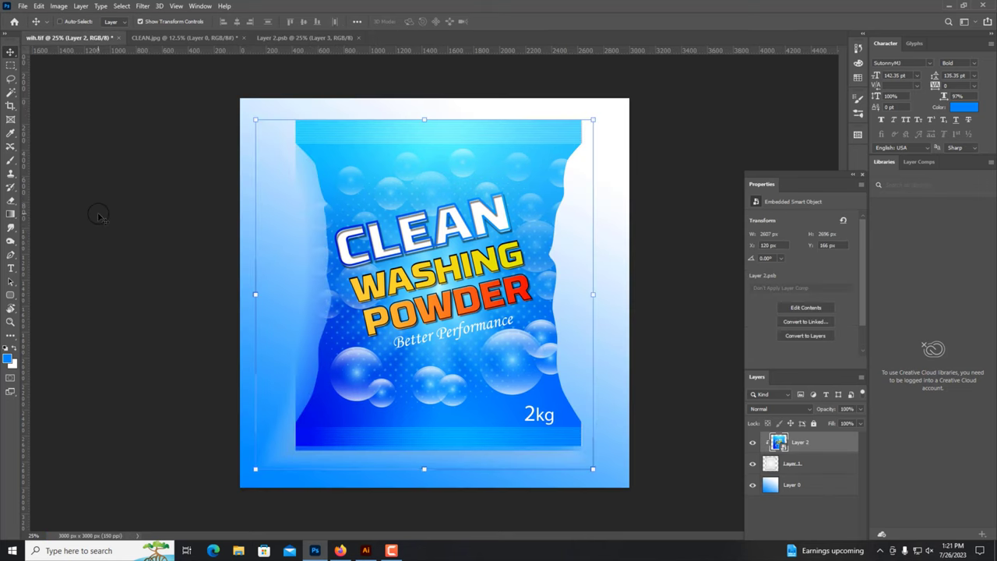
{"action": "key", "text": "ctrl+plus"}
{"action": "key", "text": "Left"}
{"action": "key", "text": "Left"}
{"action": "key", "text": "Left"}
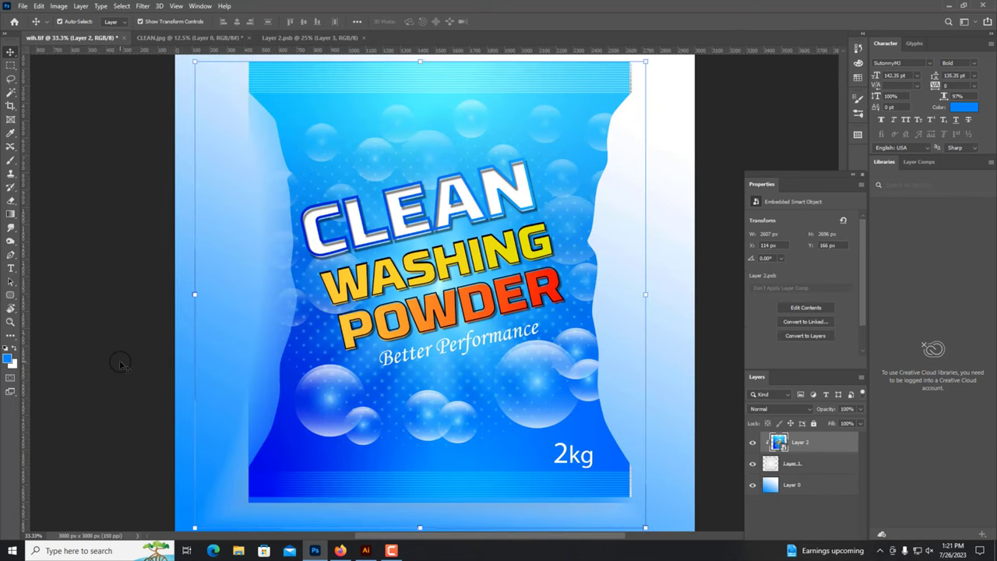
{"action": "left_click_drag", "start_coordinate": [647, 296], "coordinate": [653, 294]}
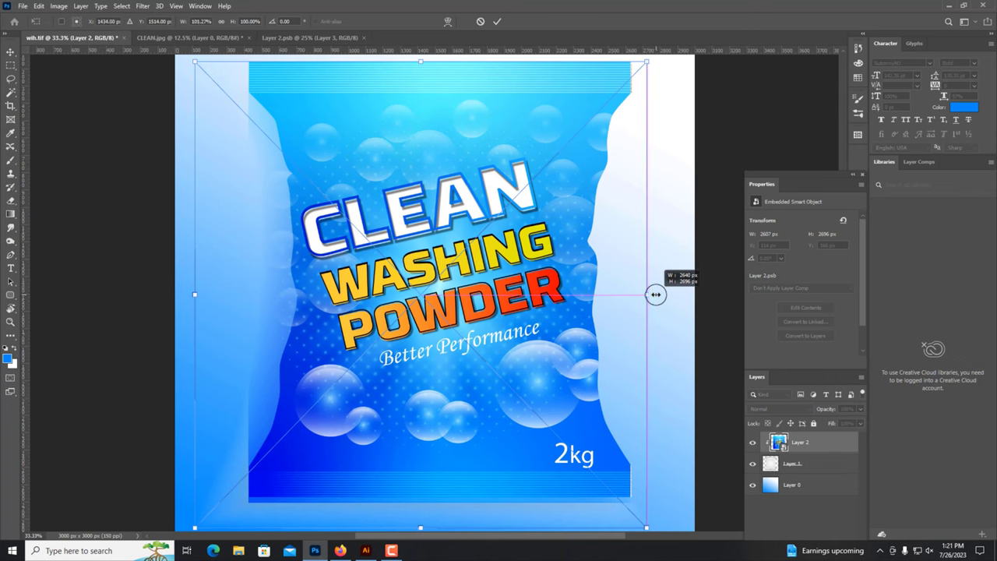